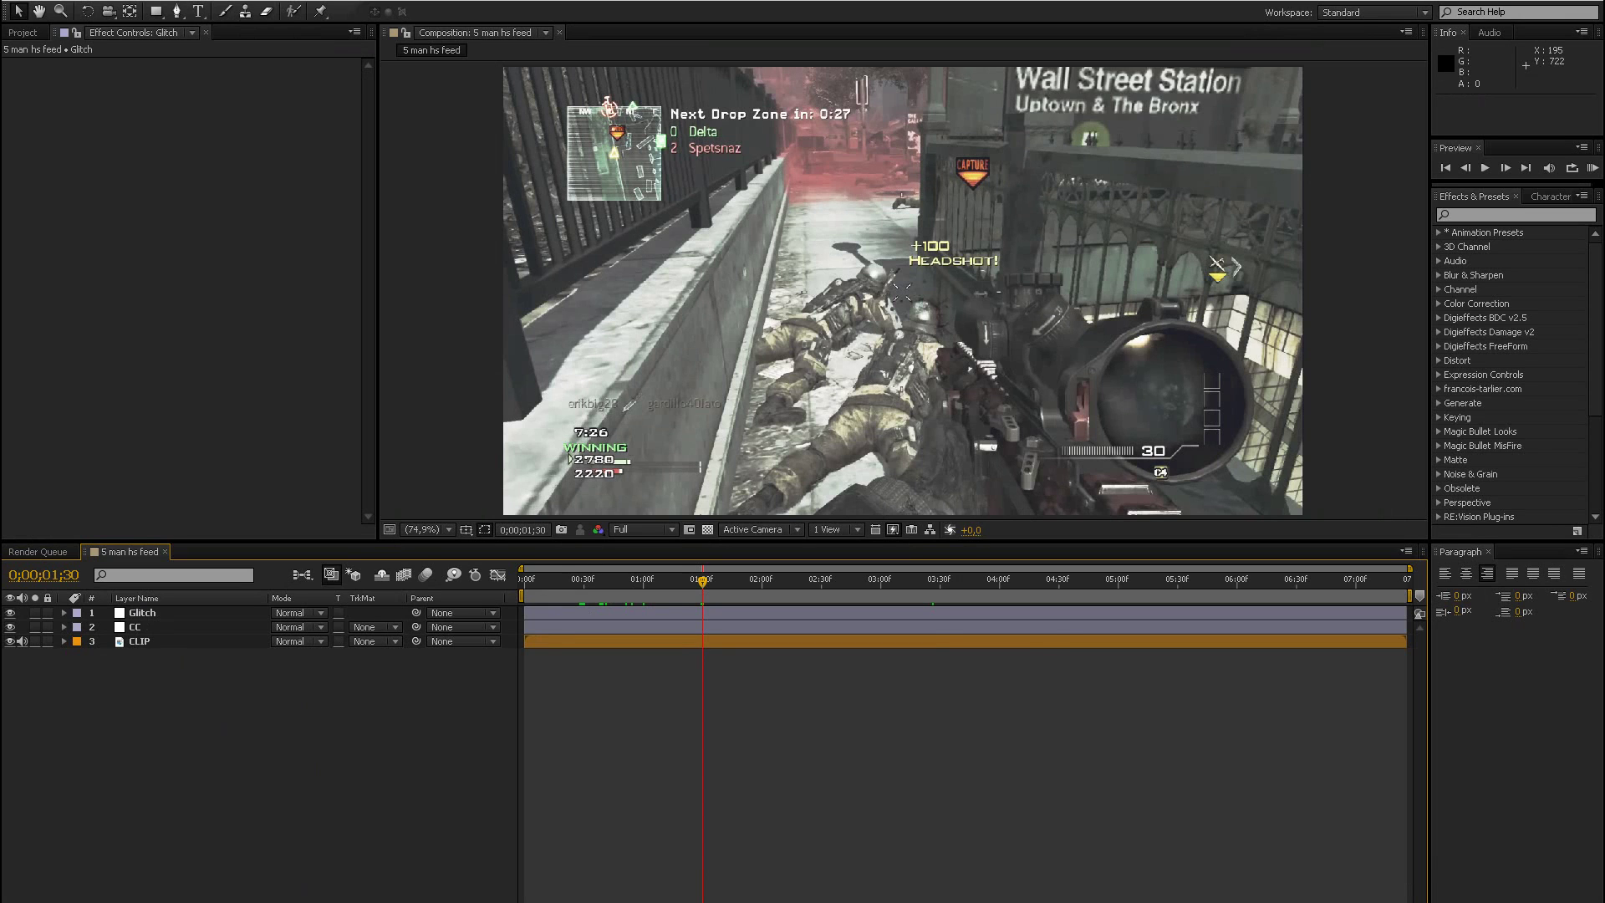
- Switch to the browser and examine the glitch effect in the YouTube contest entry video between about 0:16 and 0:19
key(alt+Tab)
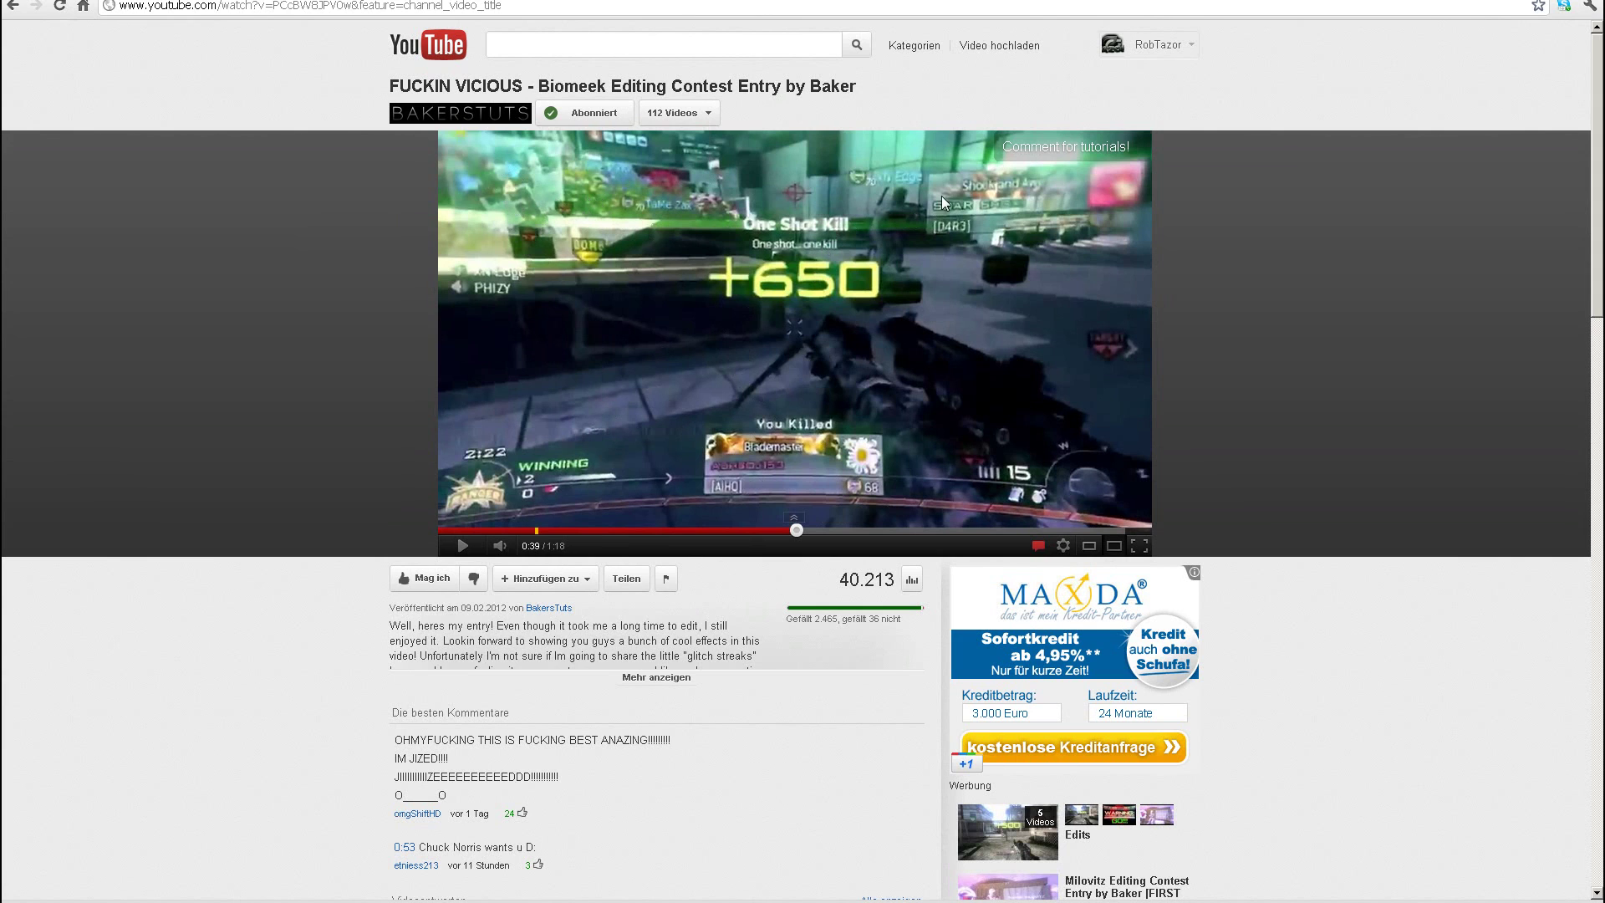
click(609, 530)
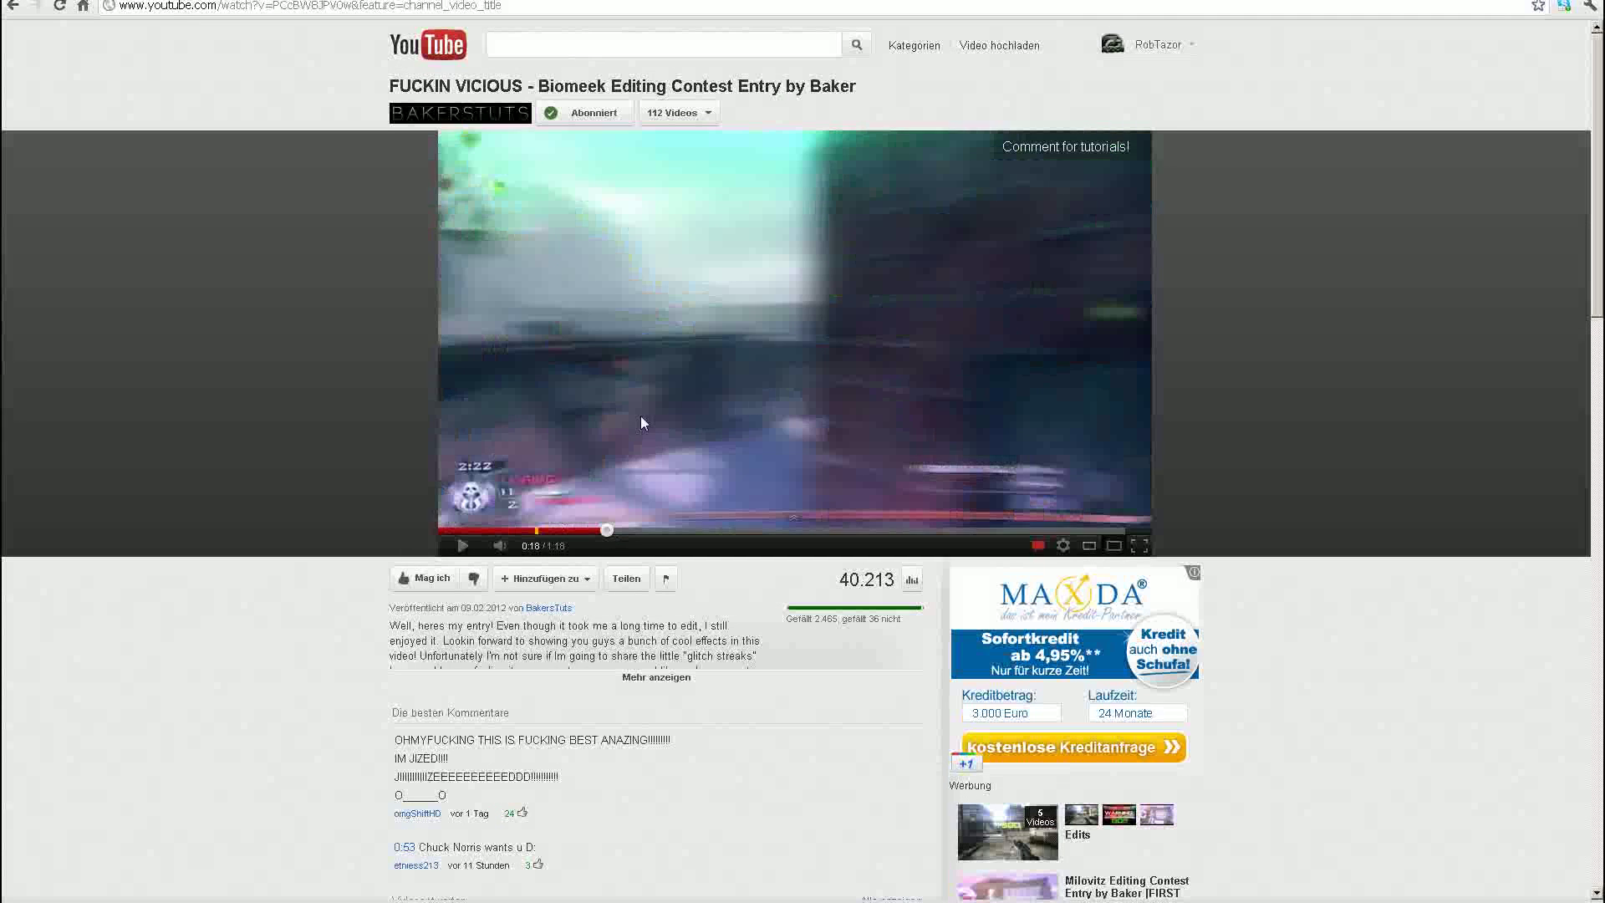
click(661, 355)
click(689, 326)
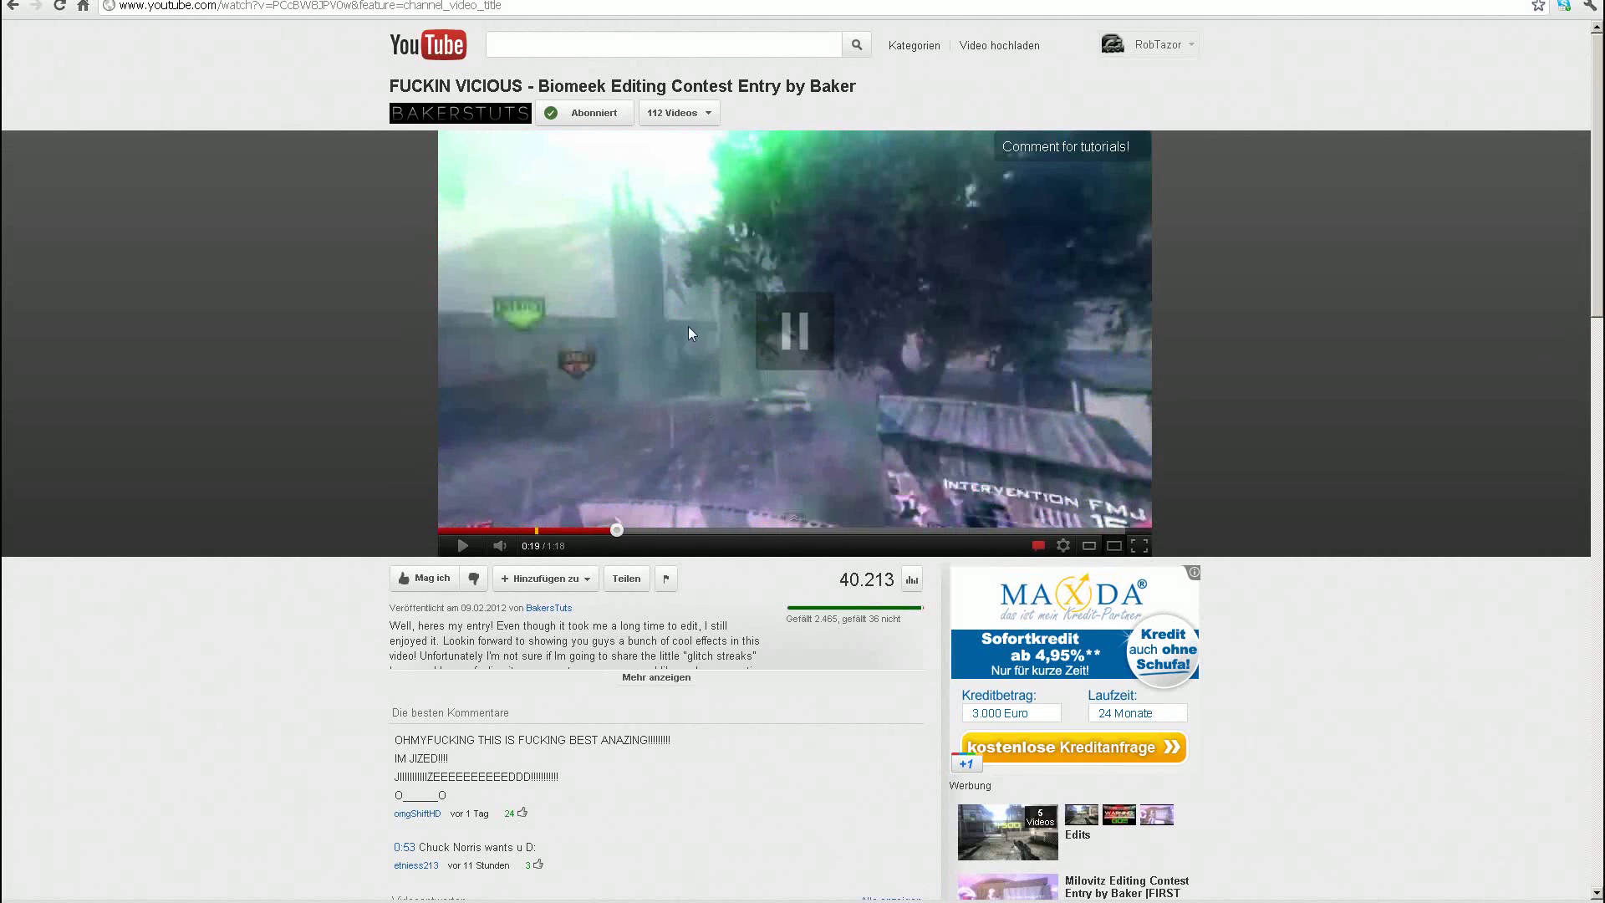
click(602, 531)
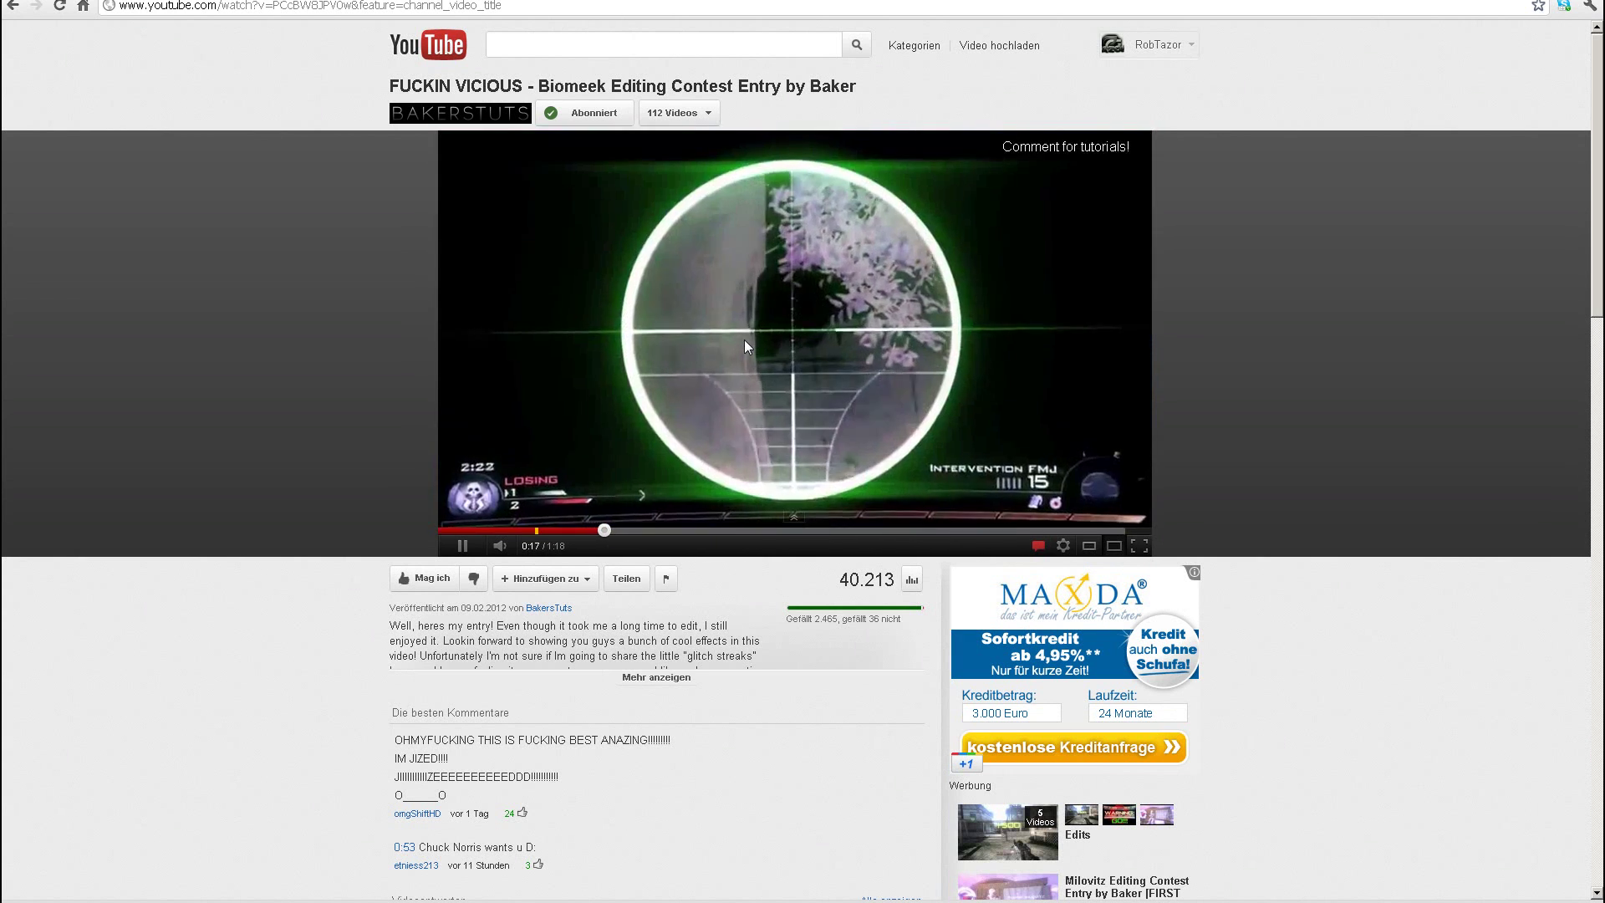
click(734, 309)
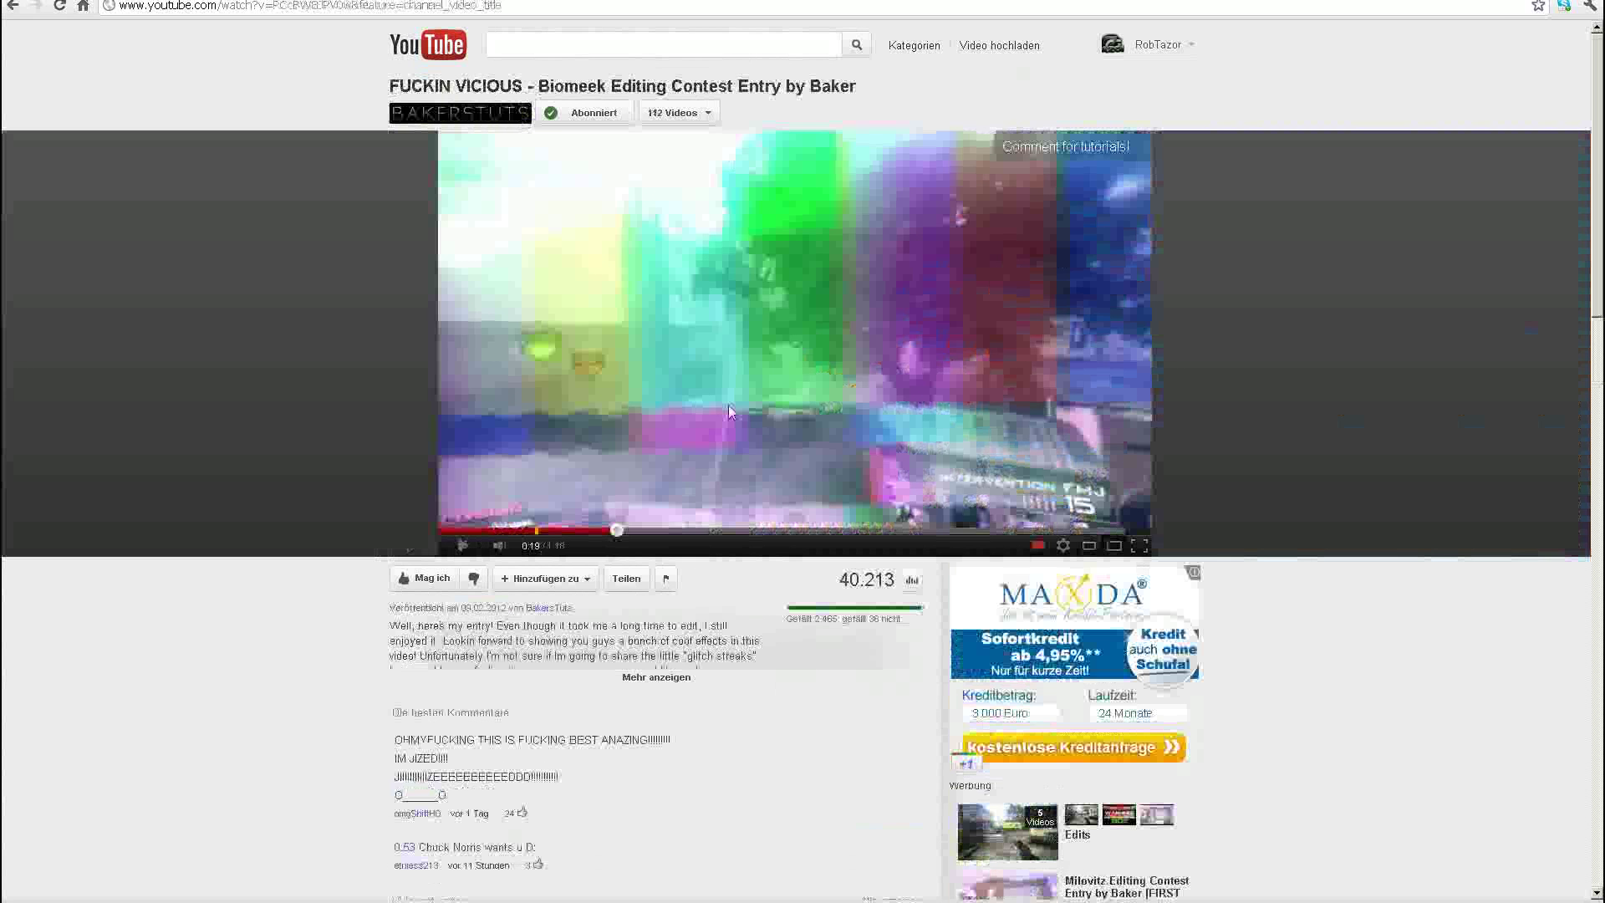
- Review further glitch effects in the YouTube reference video between about 0:43 and 0:51
click(828, 532)
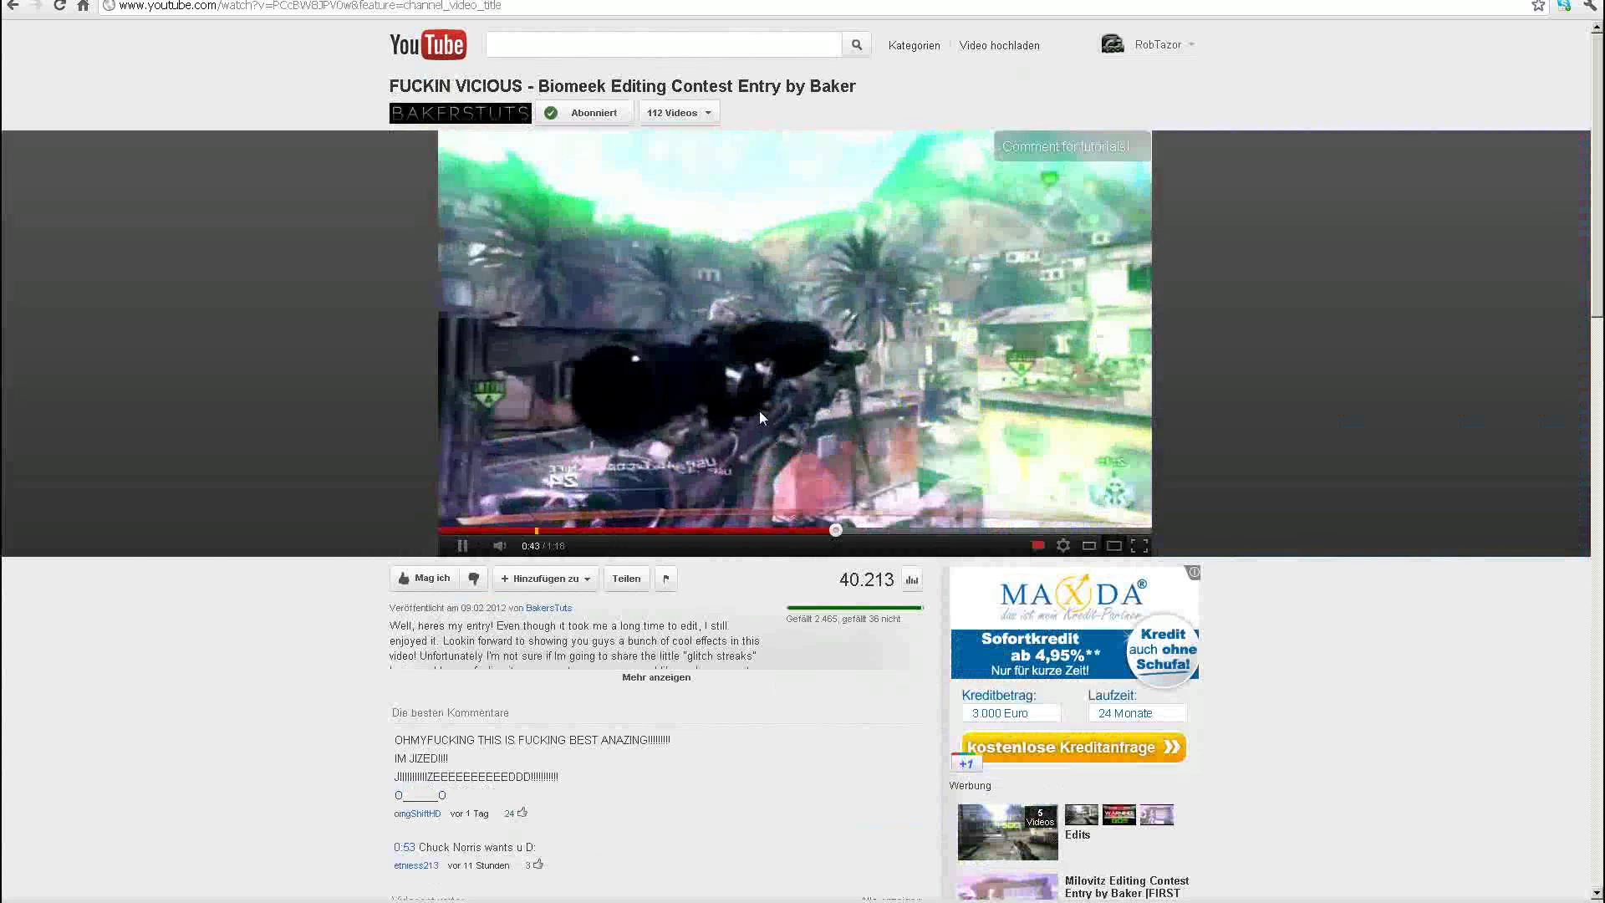
click(880, 530)
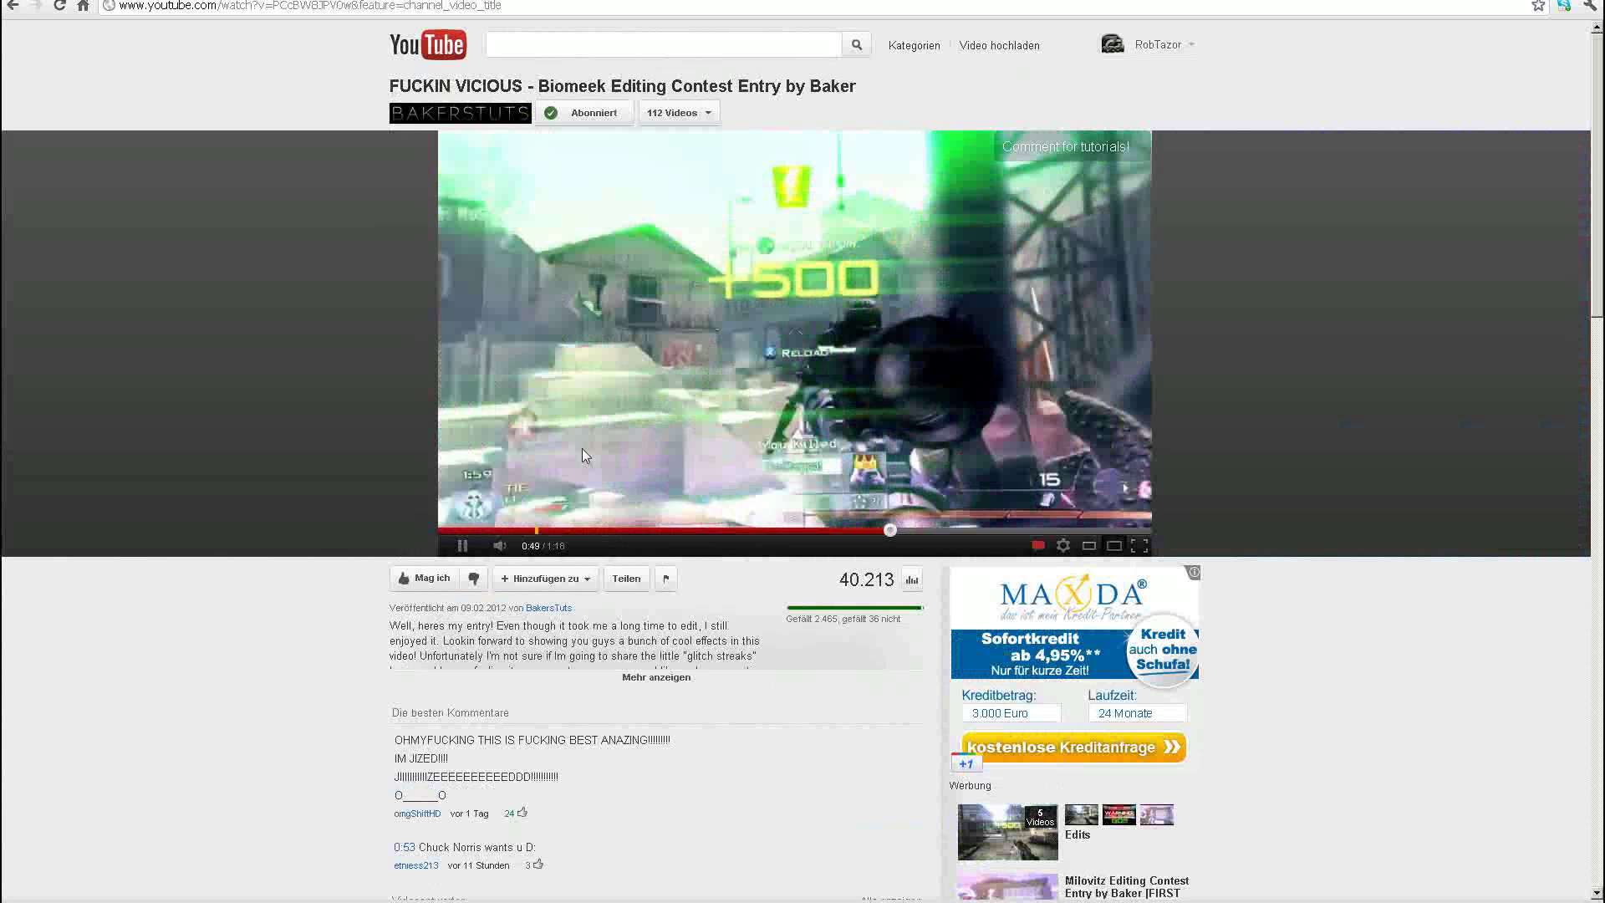
click(523, 433)
click(555, 436)
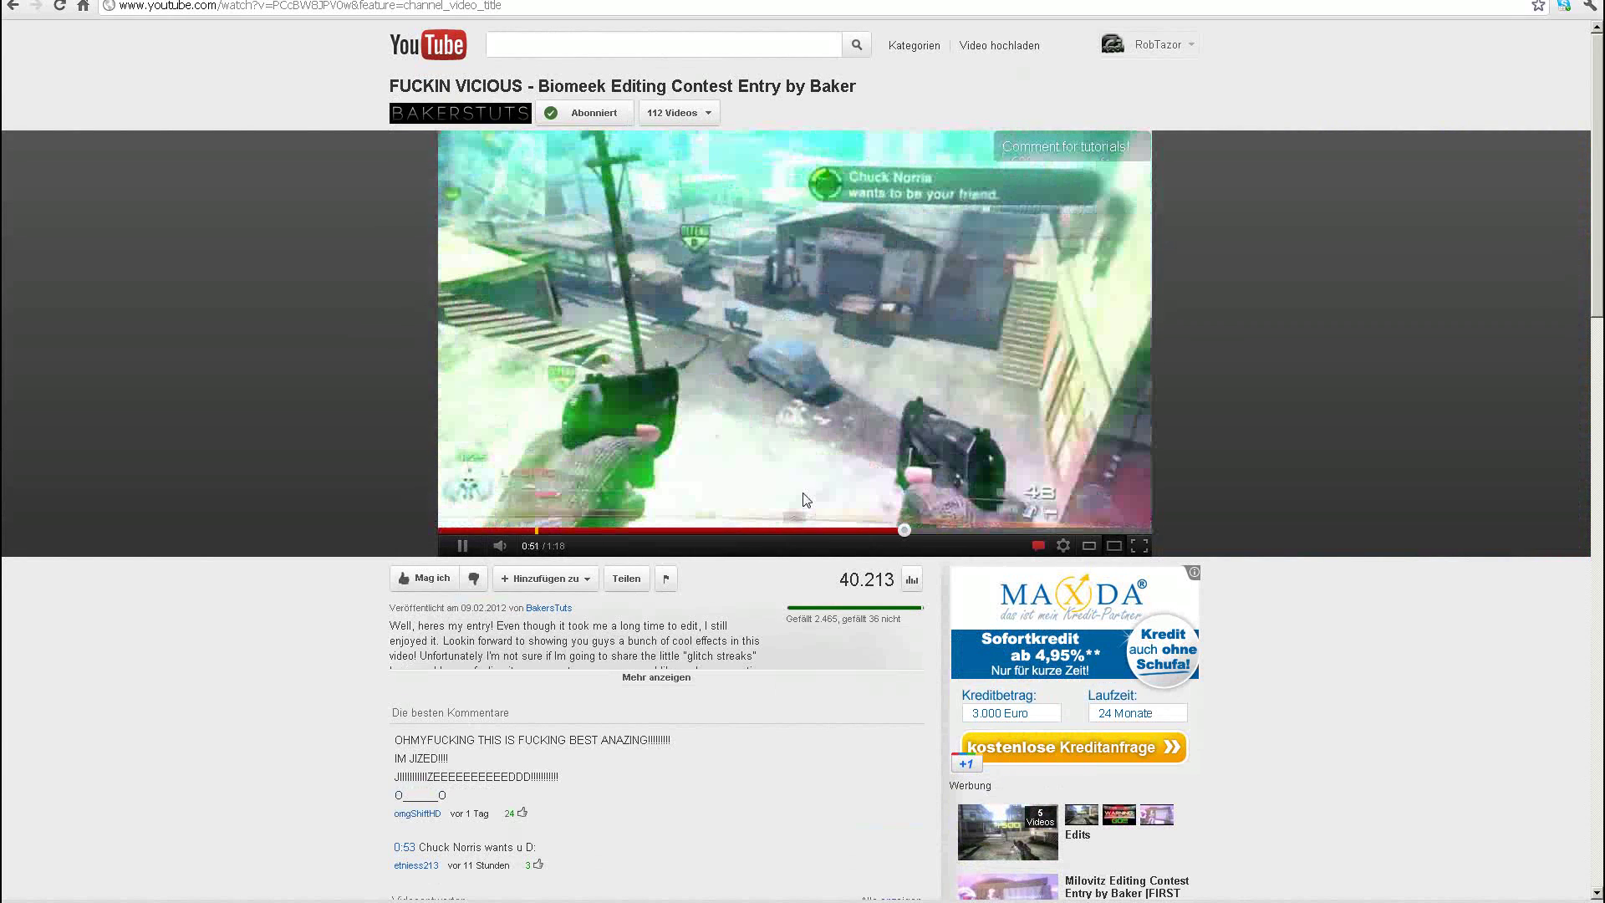
click(881, 531)
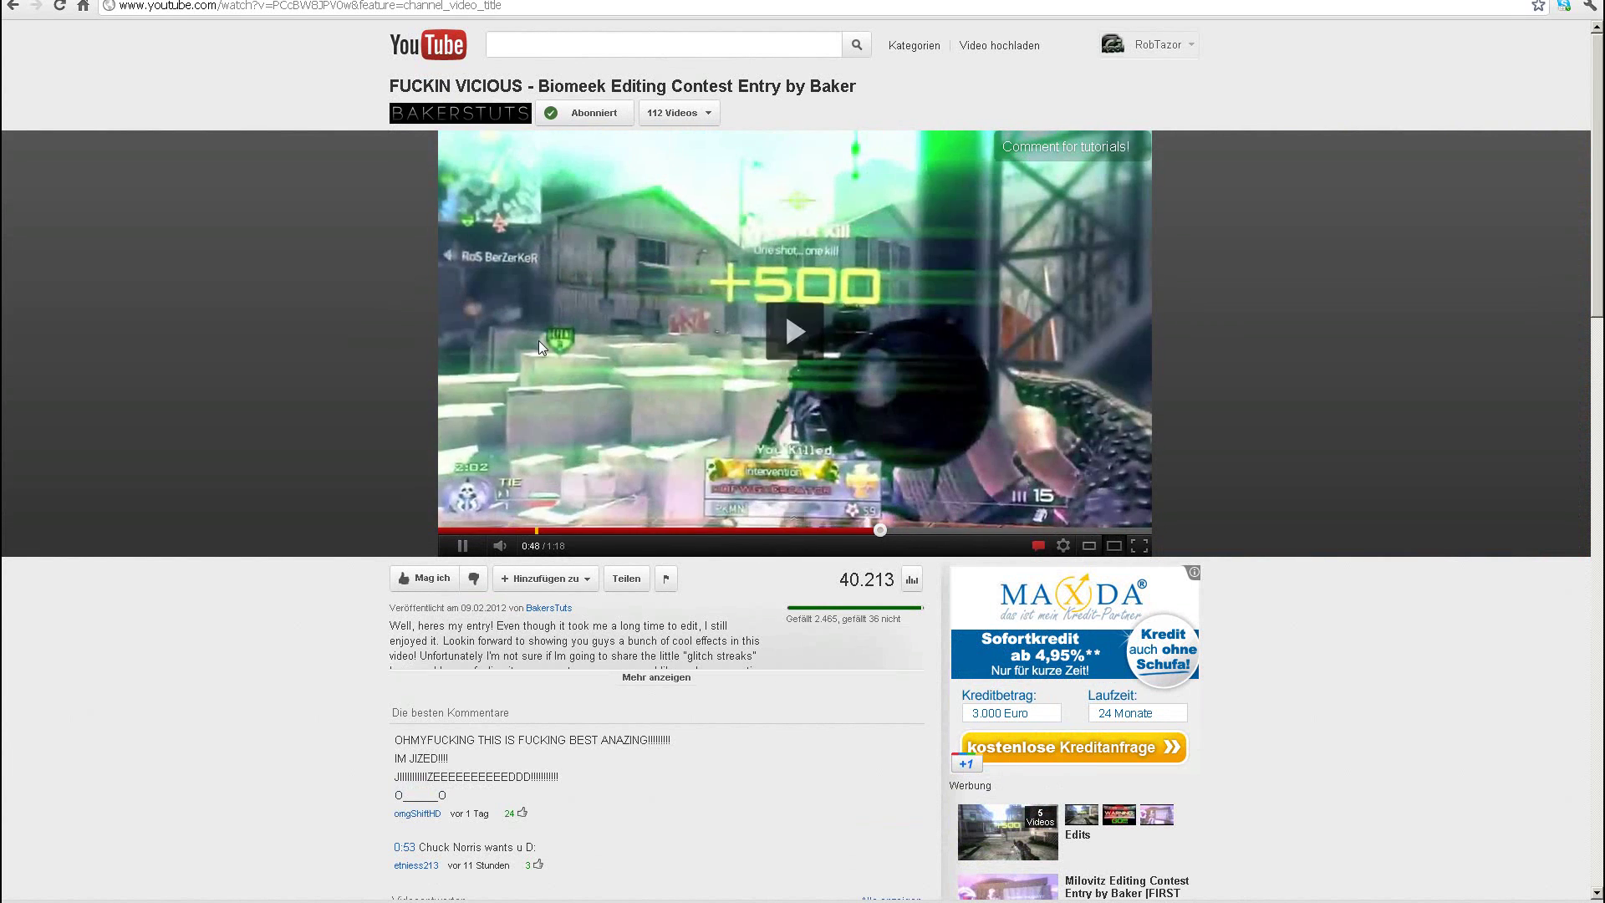
click(830, 440)
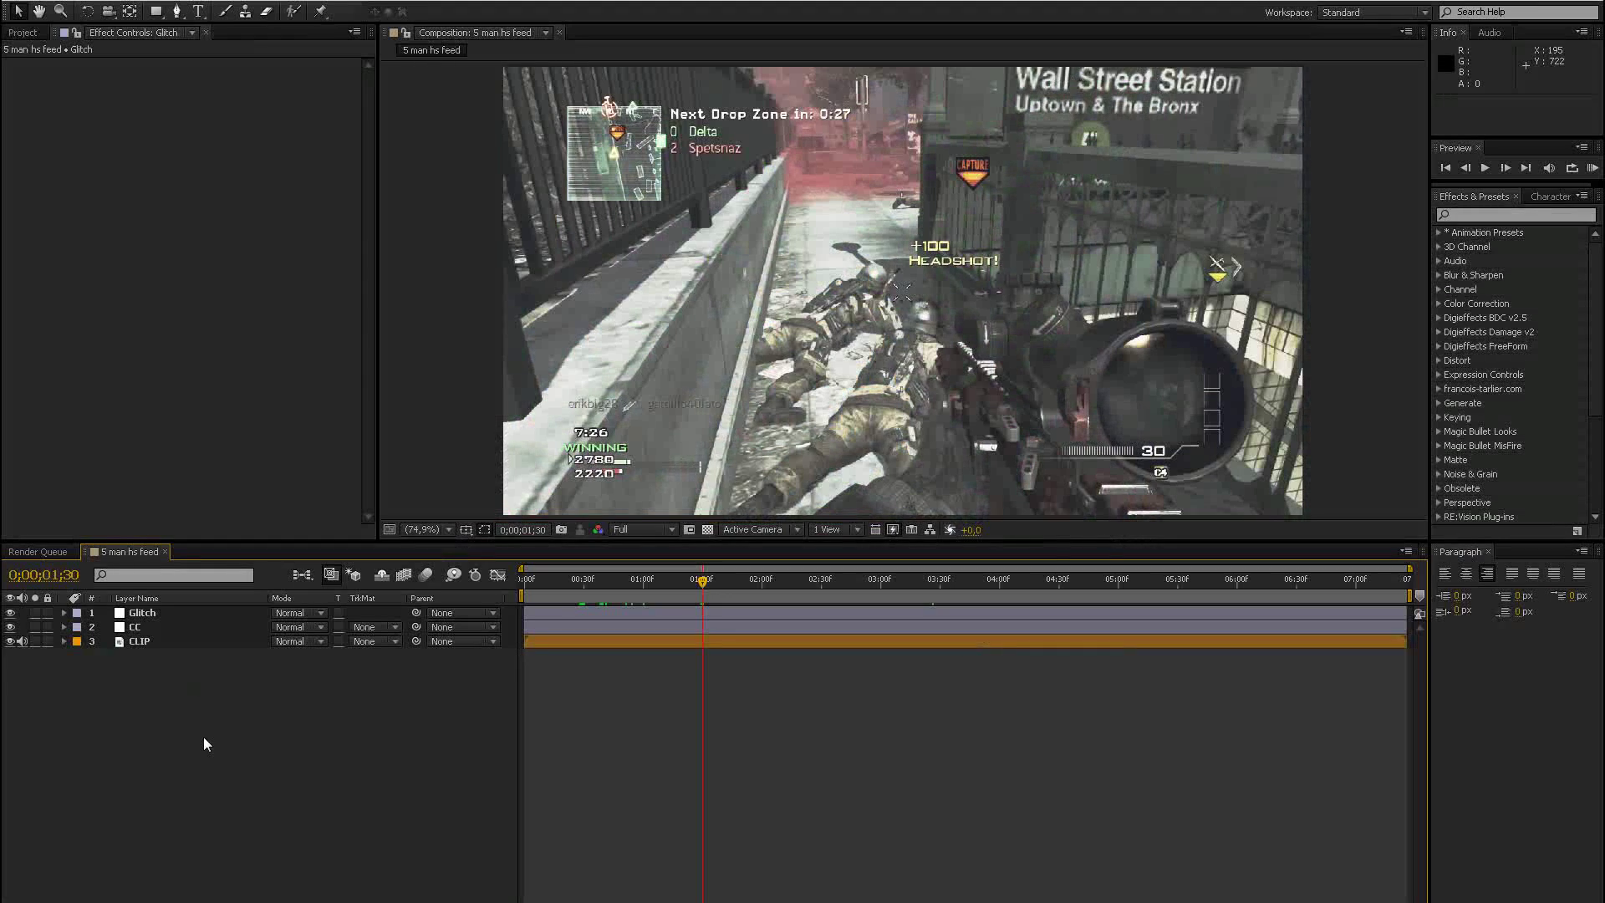
- Search the effects for "magnif", apply the Magnify distort effect to the Glitch layer and set its size to 744
click(167, 614)
click(285, 707)
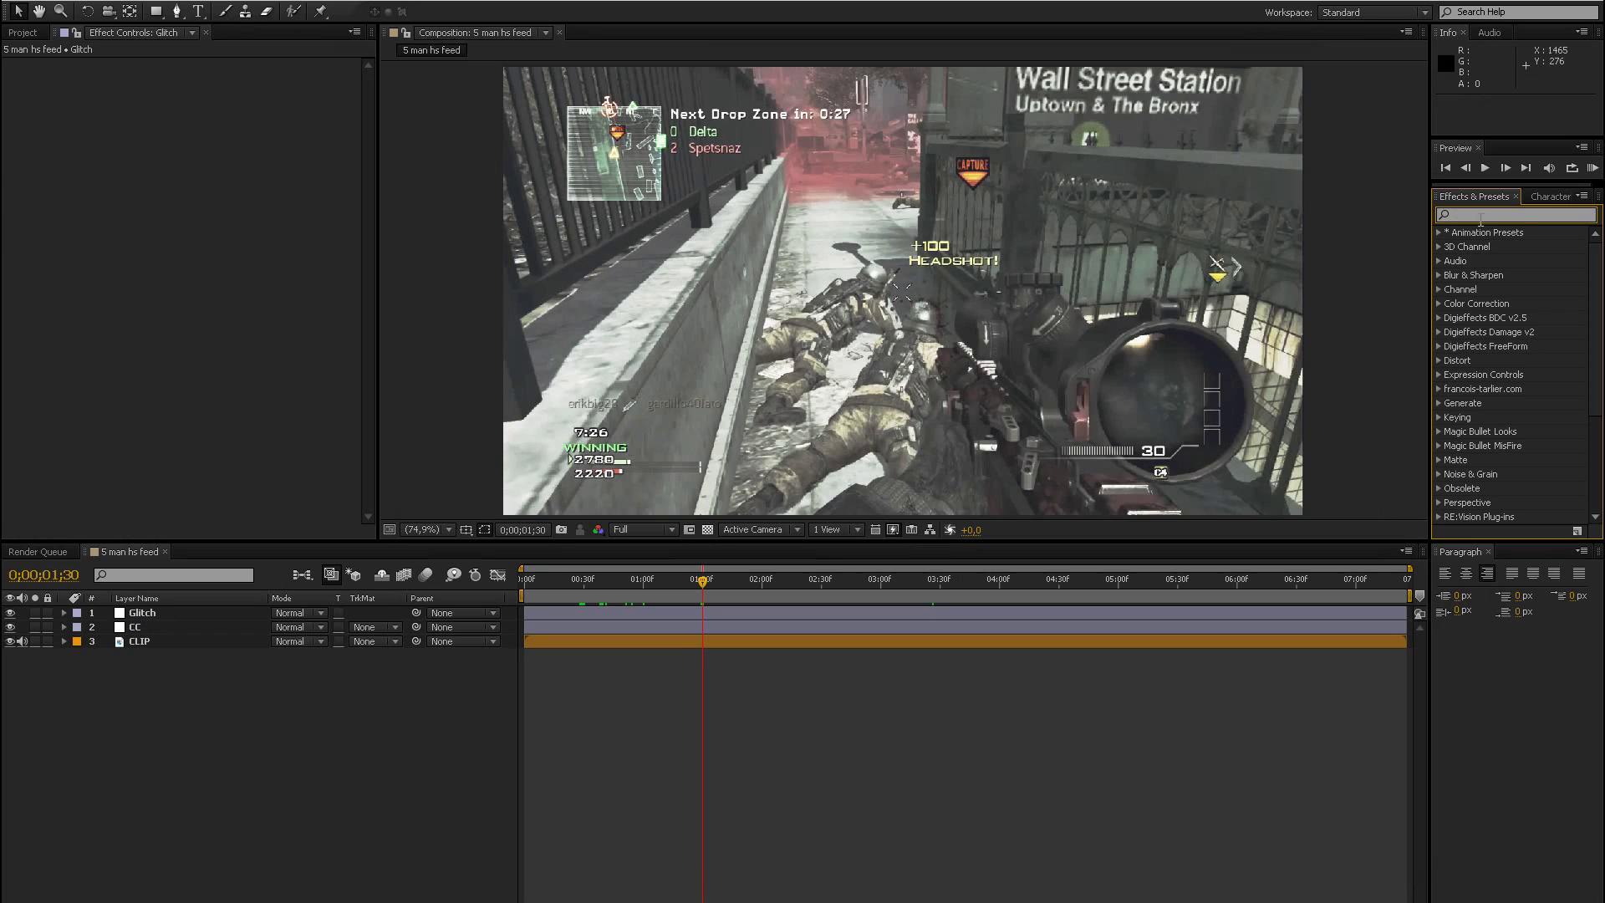
text(magnif)
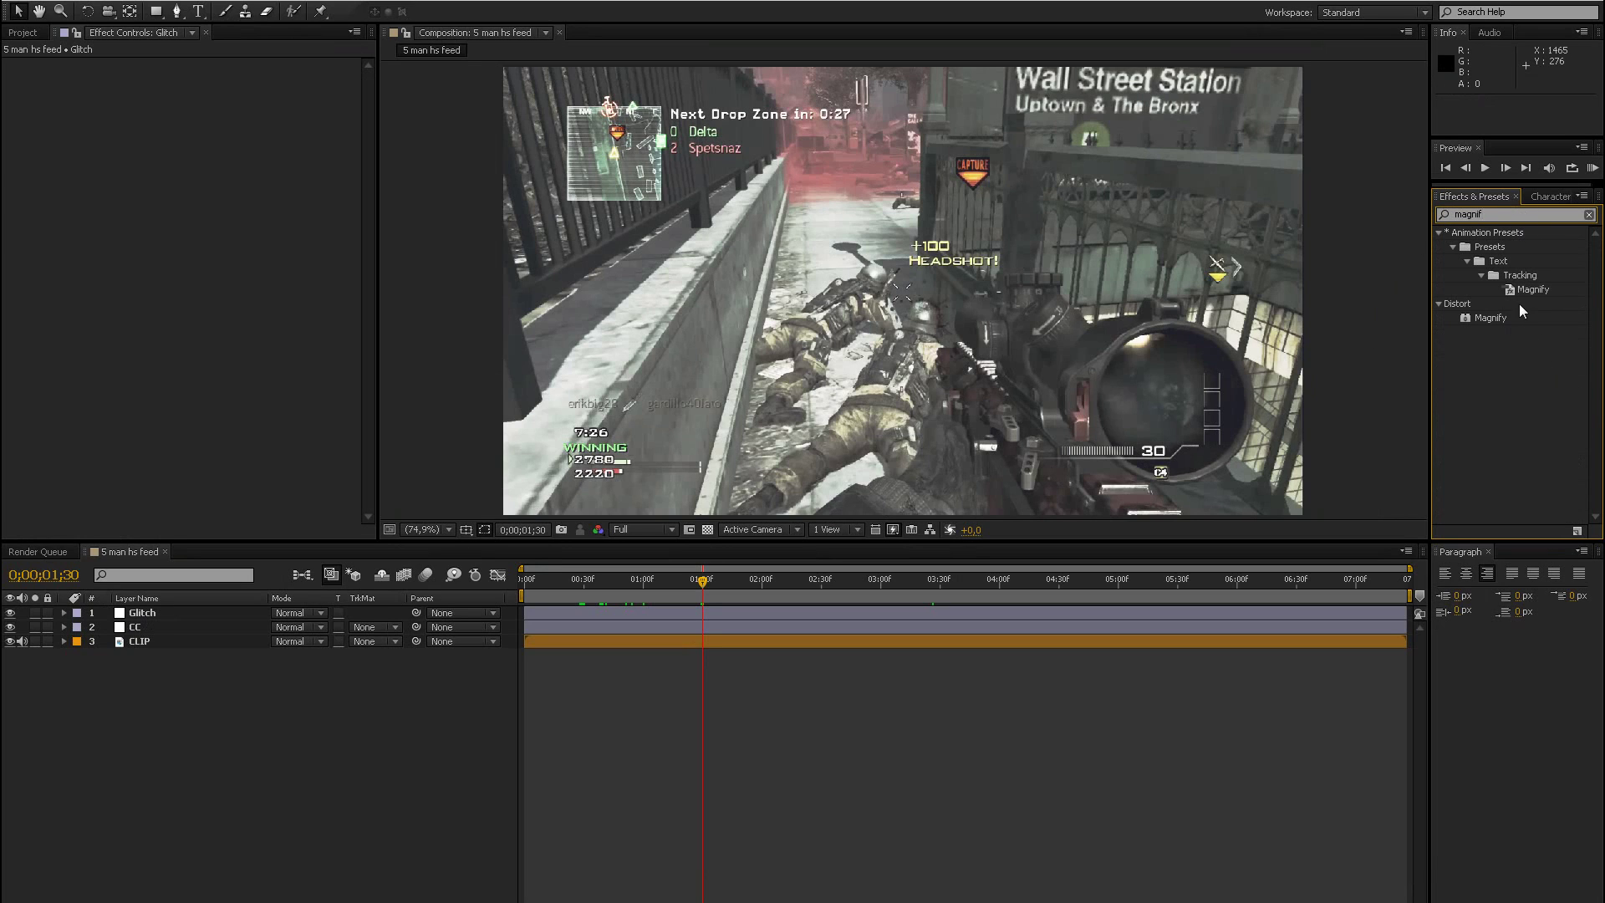
drag(1489, 318, 316, 494)
drag(214, 384, 163, 611)
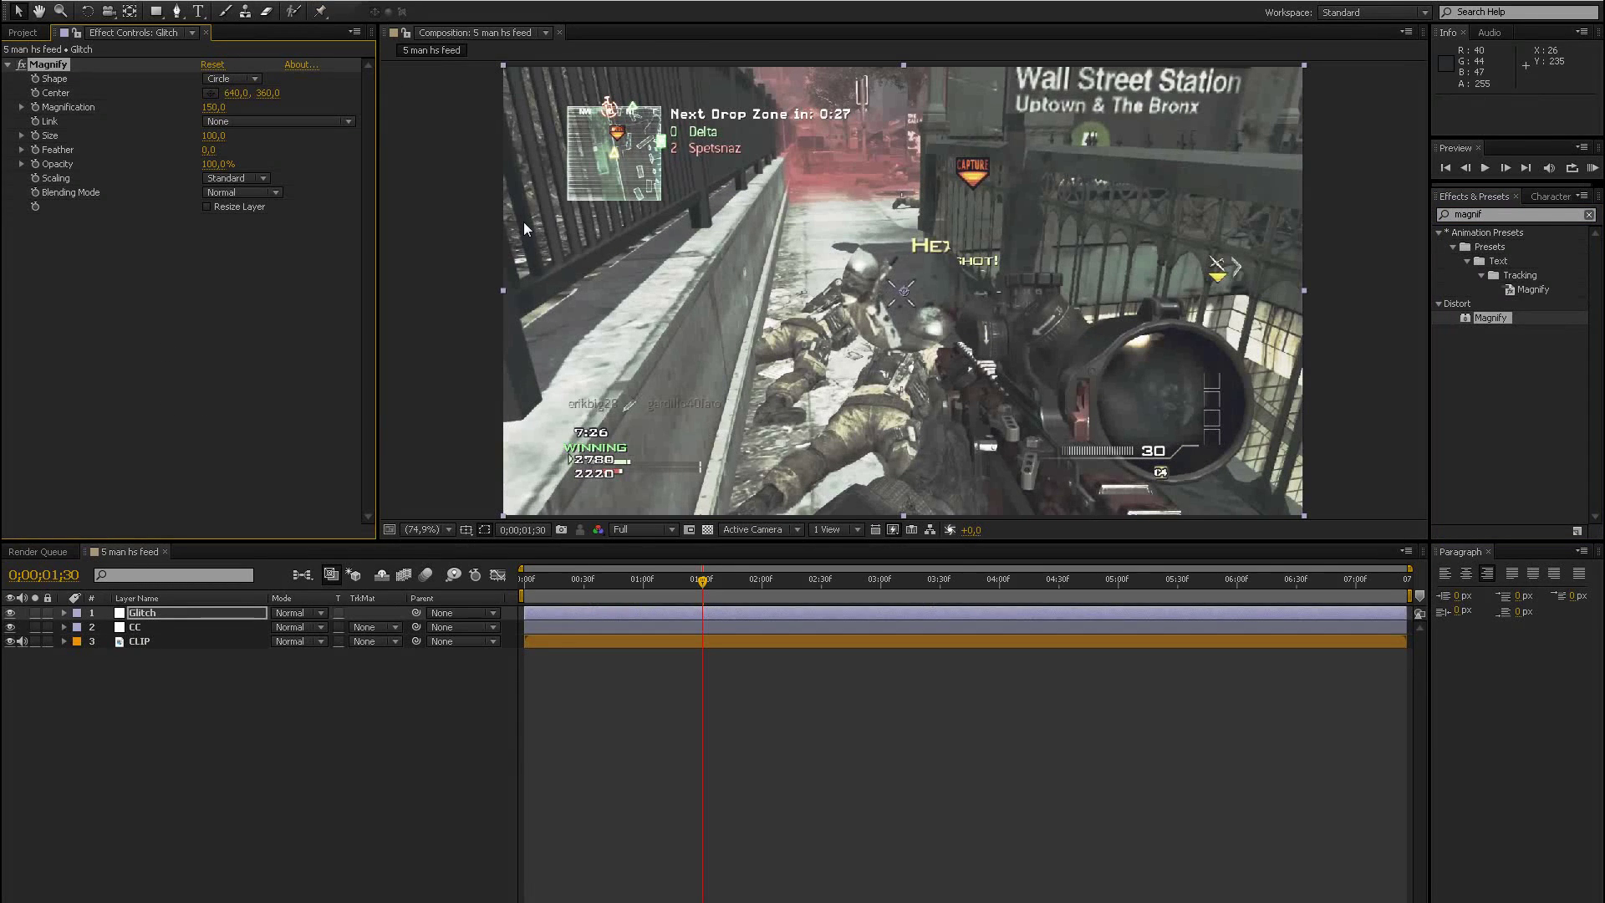
drag(208, 135, 782, 164)
click(173, 311)
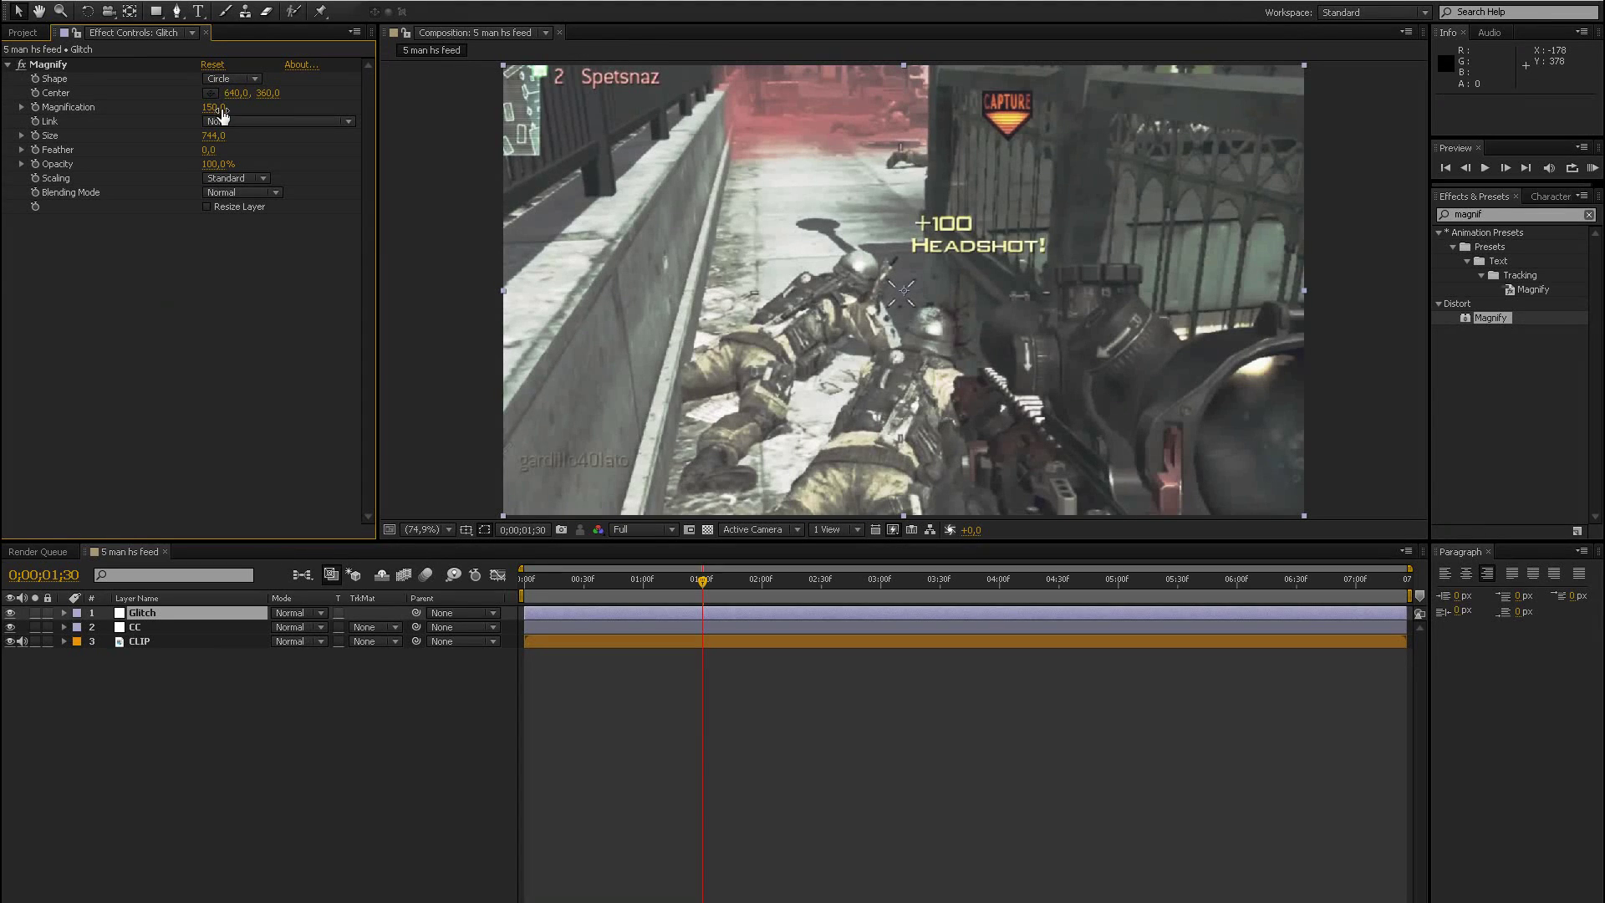
- Draw a triangular Pen tool mask over the lower-left half of the frame on the Glitch layer, hiding the layer while drawing
click(177, 11)
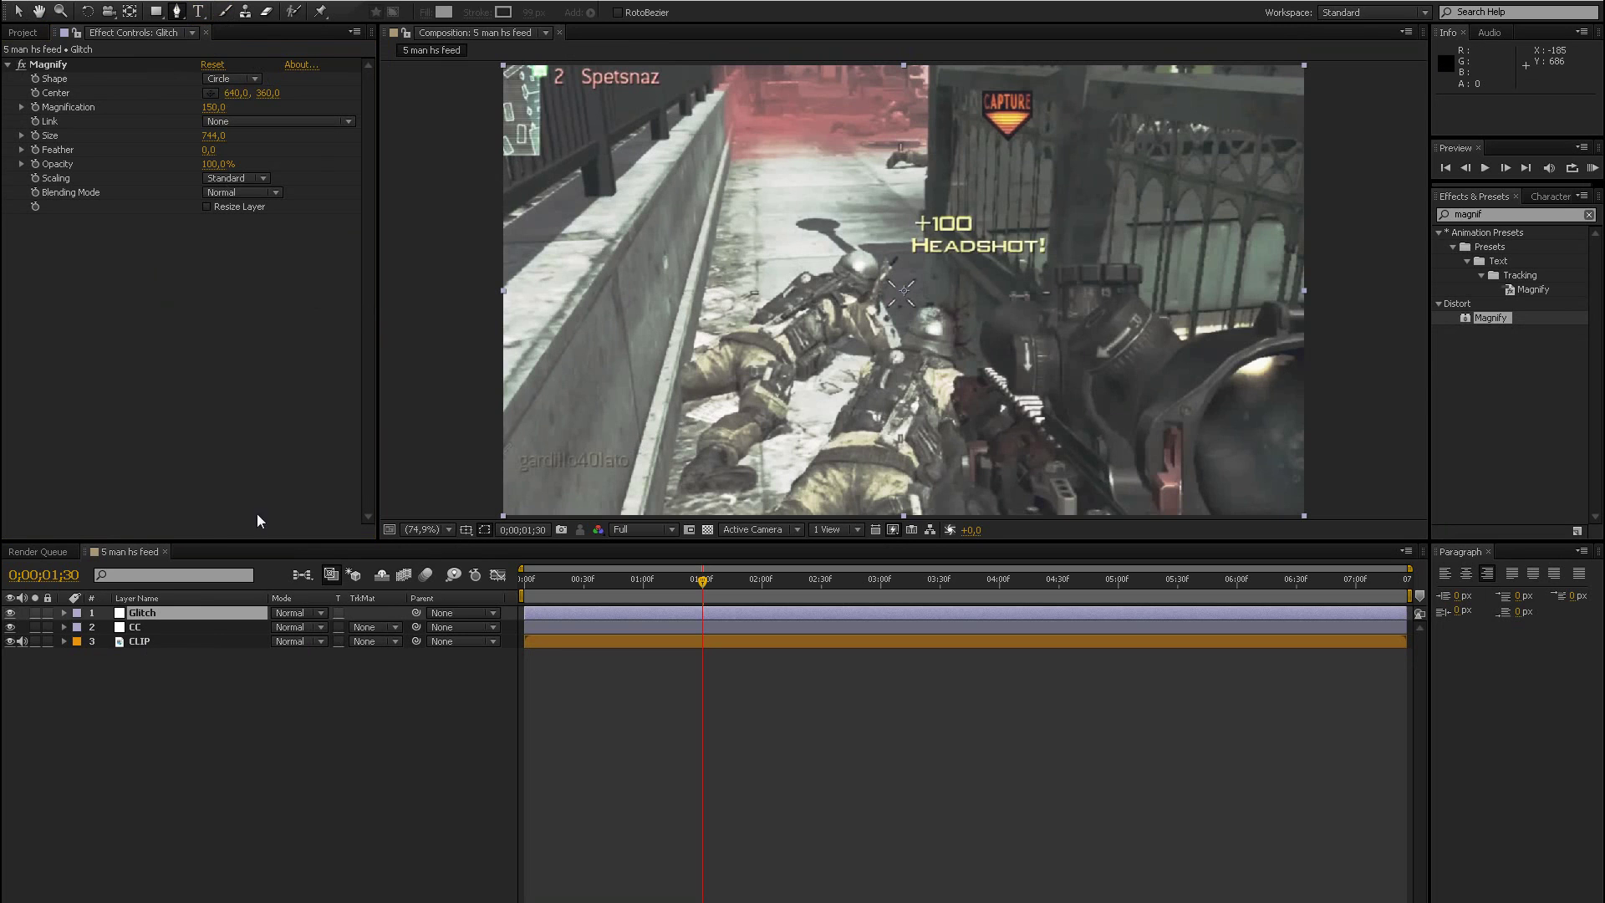
click(10, 614)
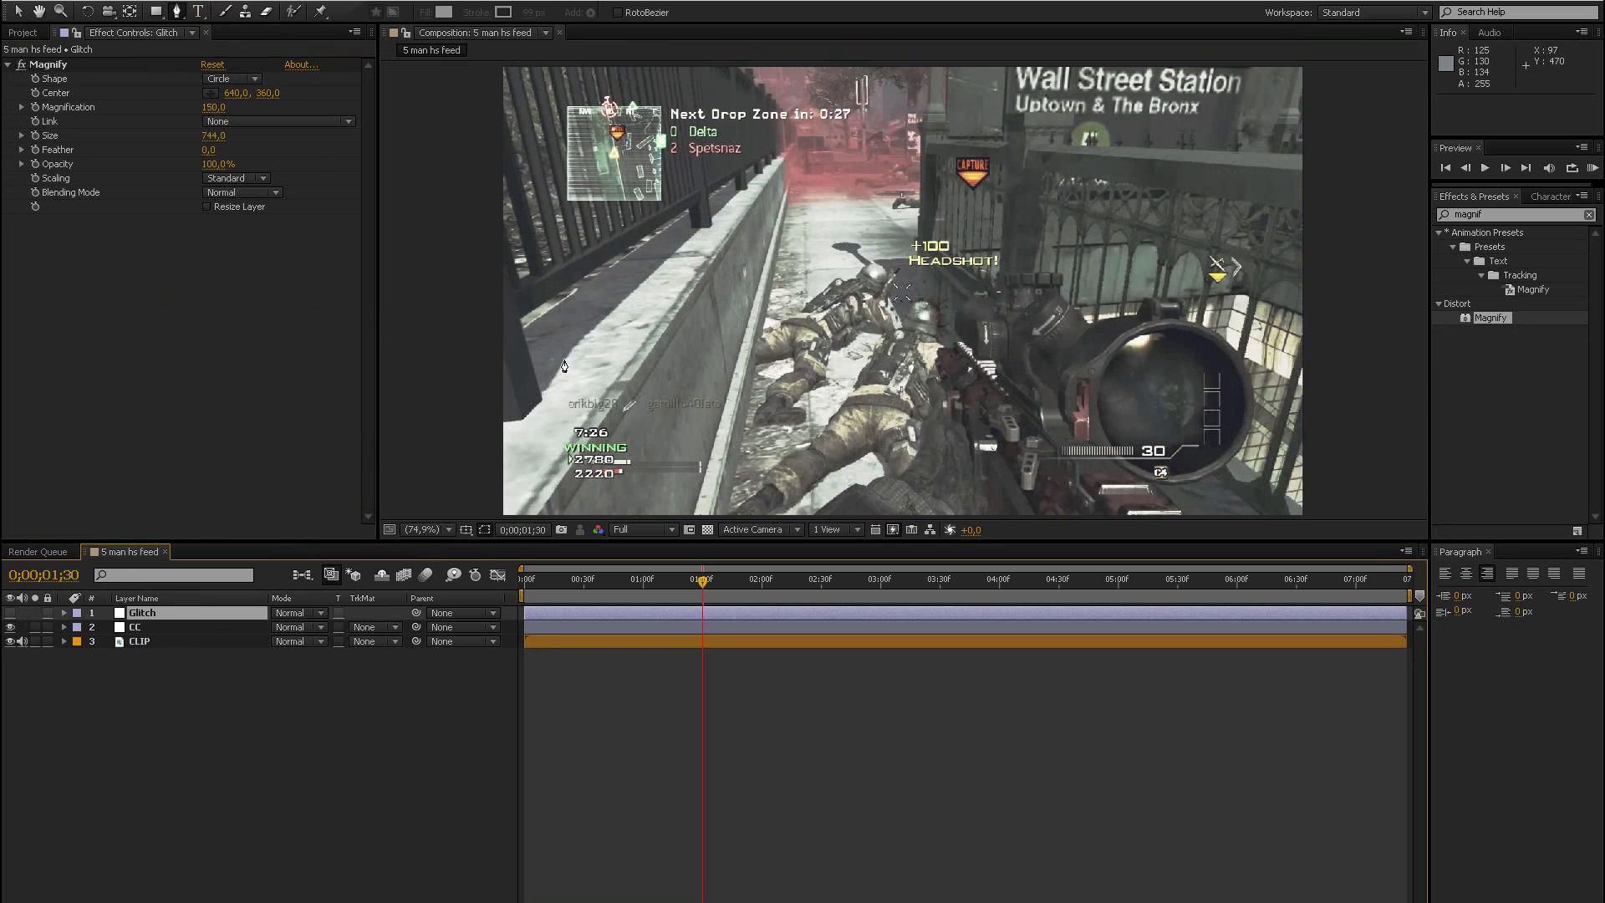
key(comma)
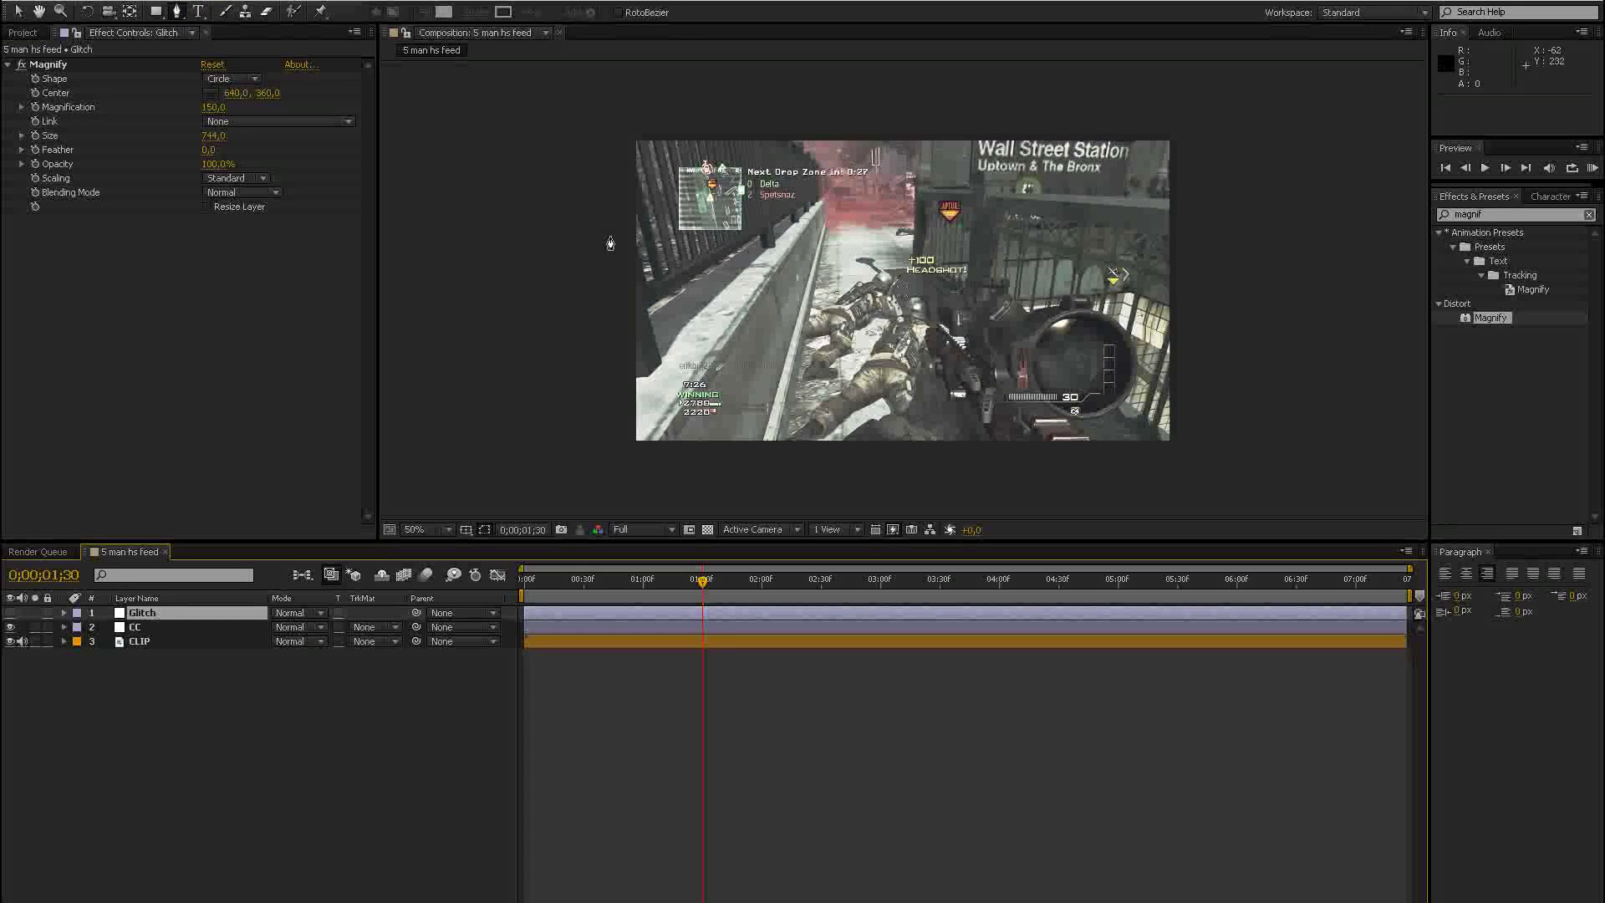
click(601, 161)
click(1042, 466)
click(500, 485)
click(600, 161)
click(426, 529)
click(426, 554)
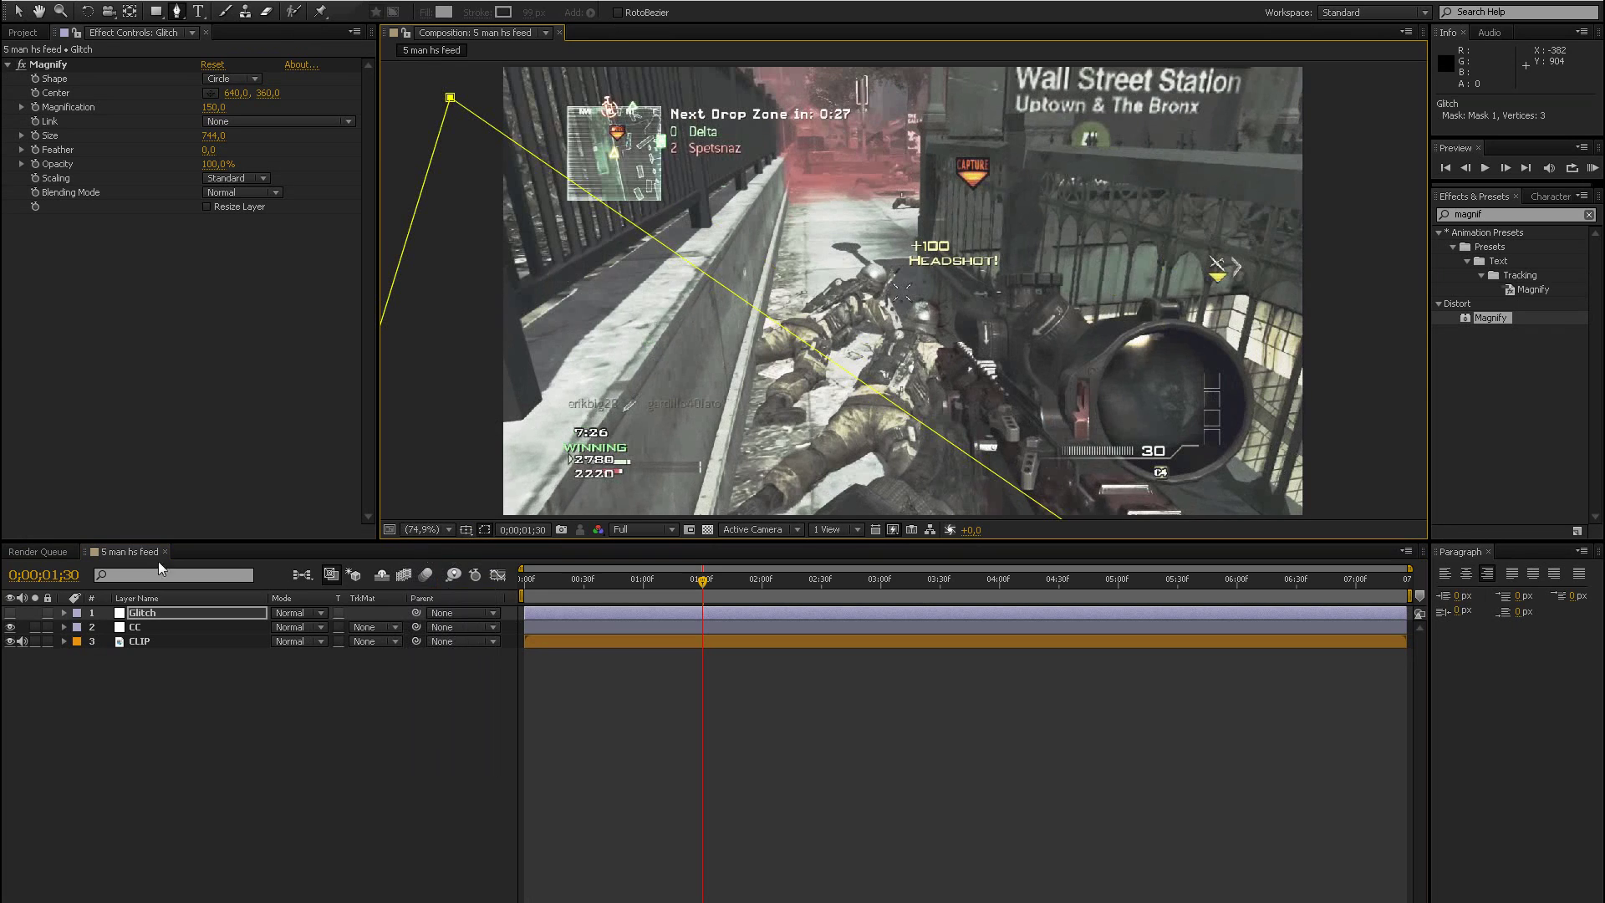
click(10, 613)
click(54, 651)
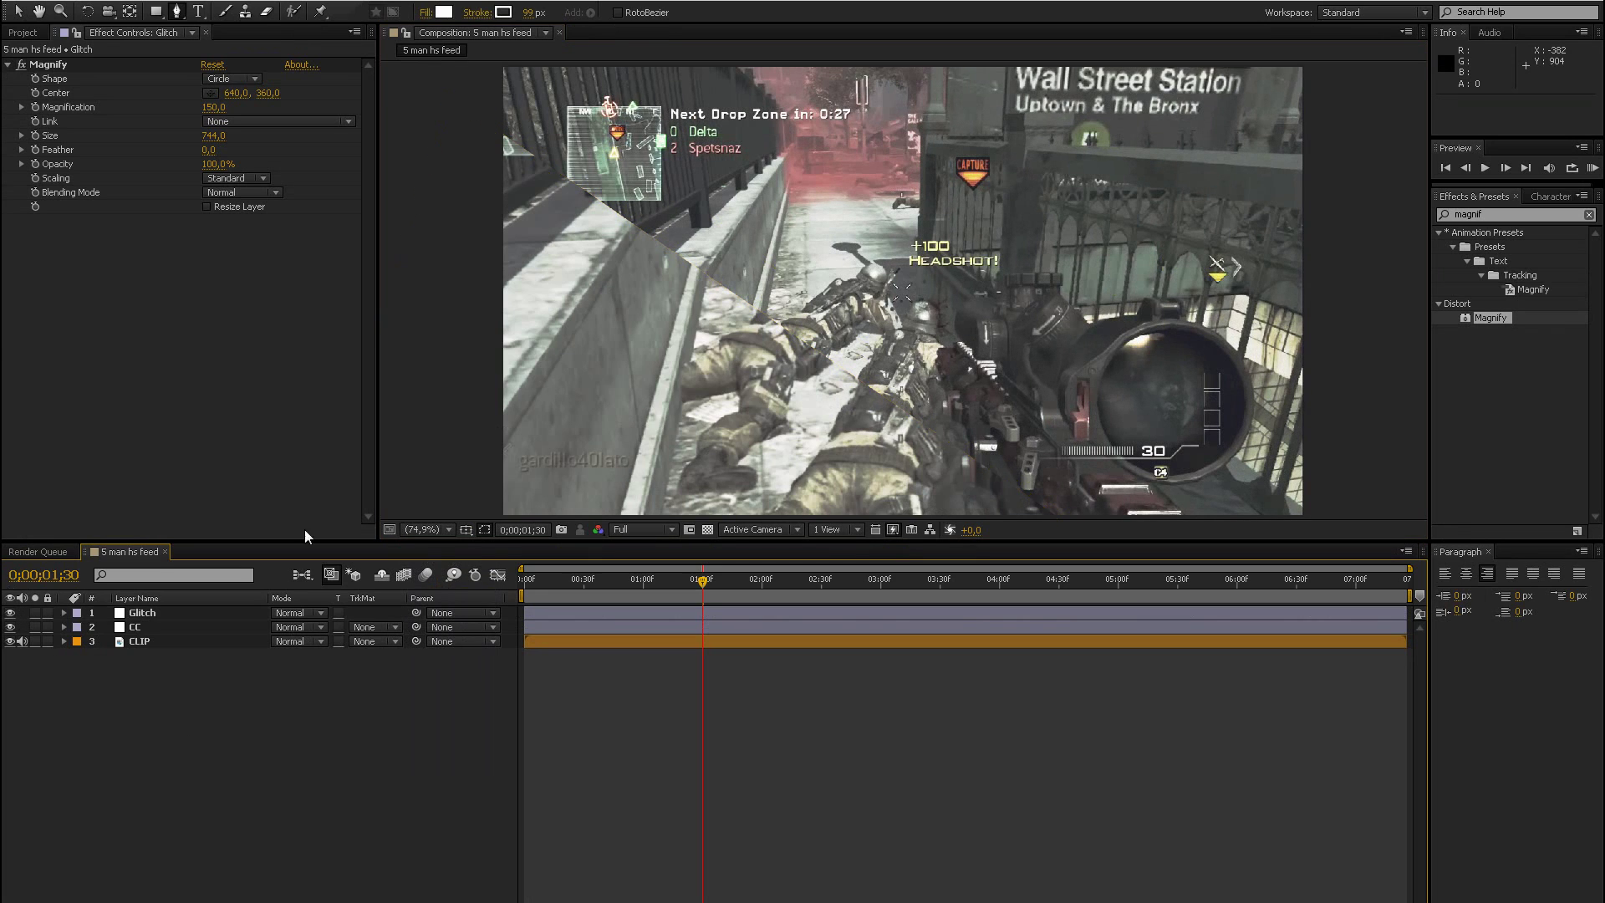
- Try a lower magnification and a different center for Magnify, returning the magnification to 150 and undoing the center move
drag(212, 107, 190, 110)
click(212, 108)
text(15)
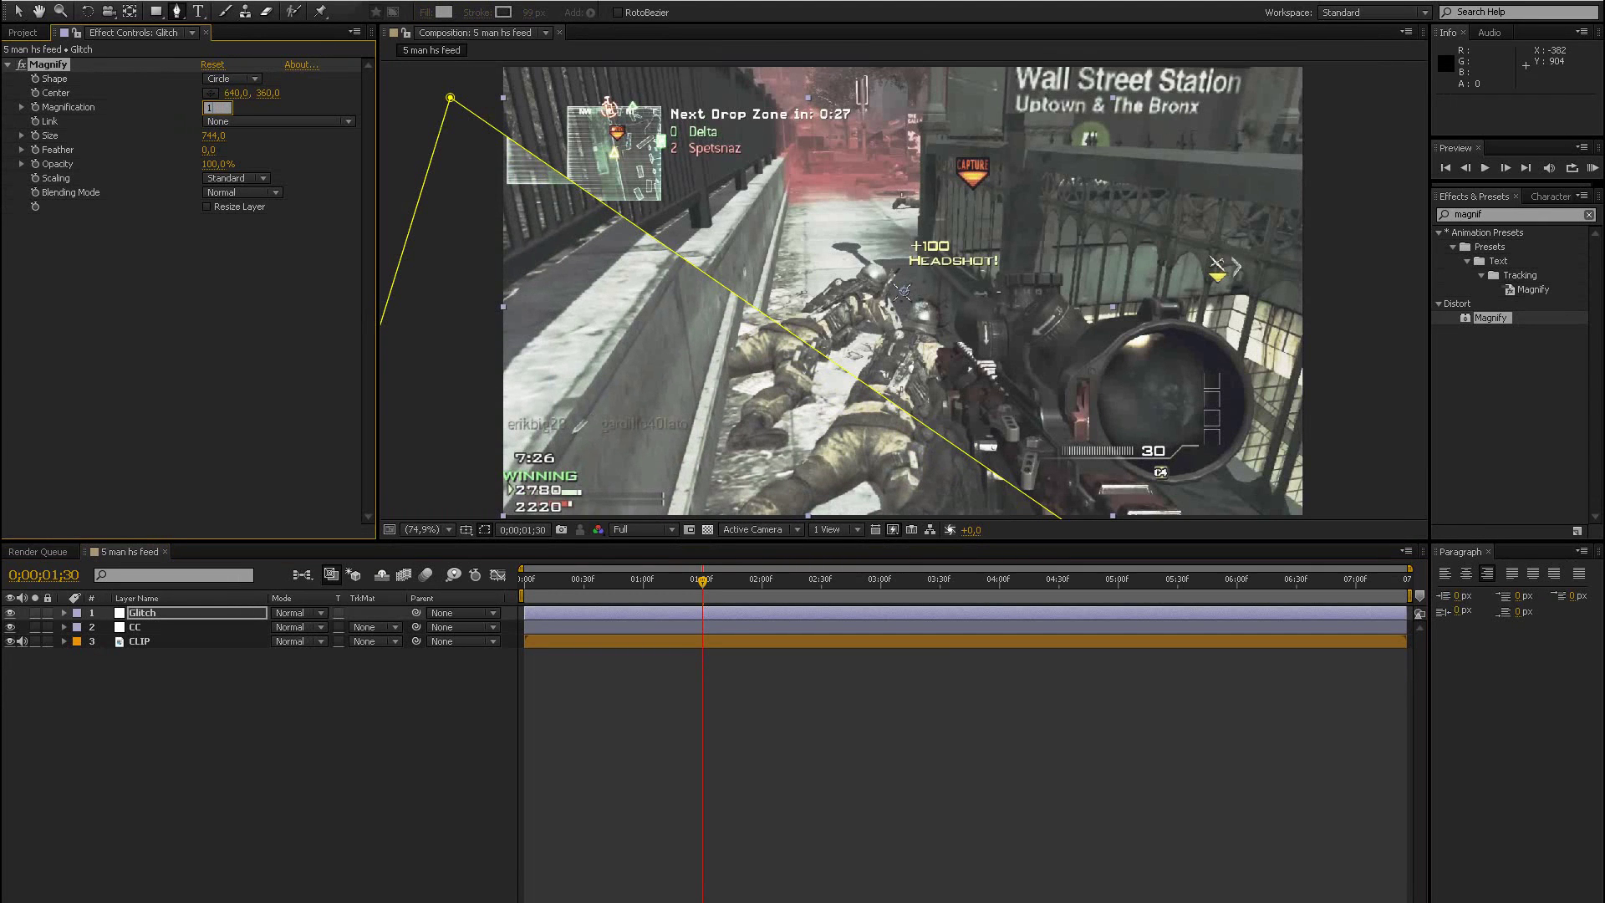
key(Return)
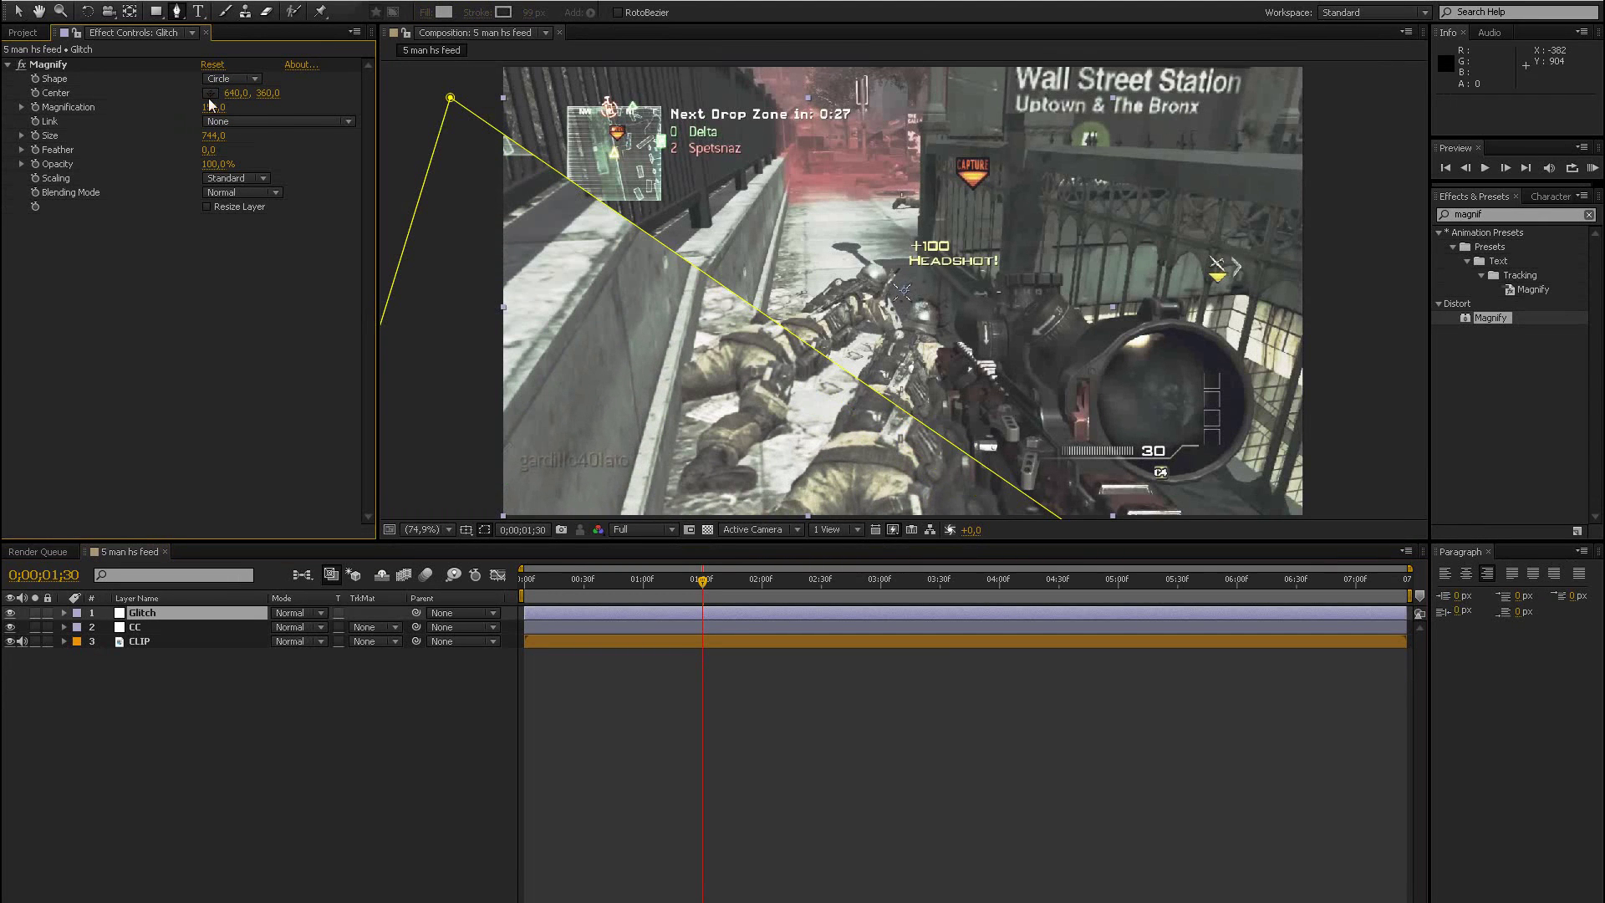
drag(266, 94, 214, 112)
key(ctrl+z)
- Add the expression wiggle(2,400) to Magnify's Center and preview the movement along the timeline up to 0;00;01;50
alt+click(37, 93)
text(wiggle)
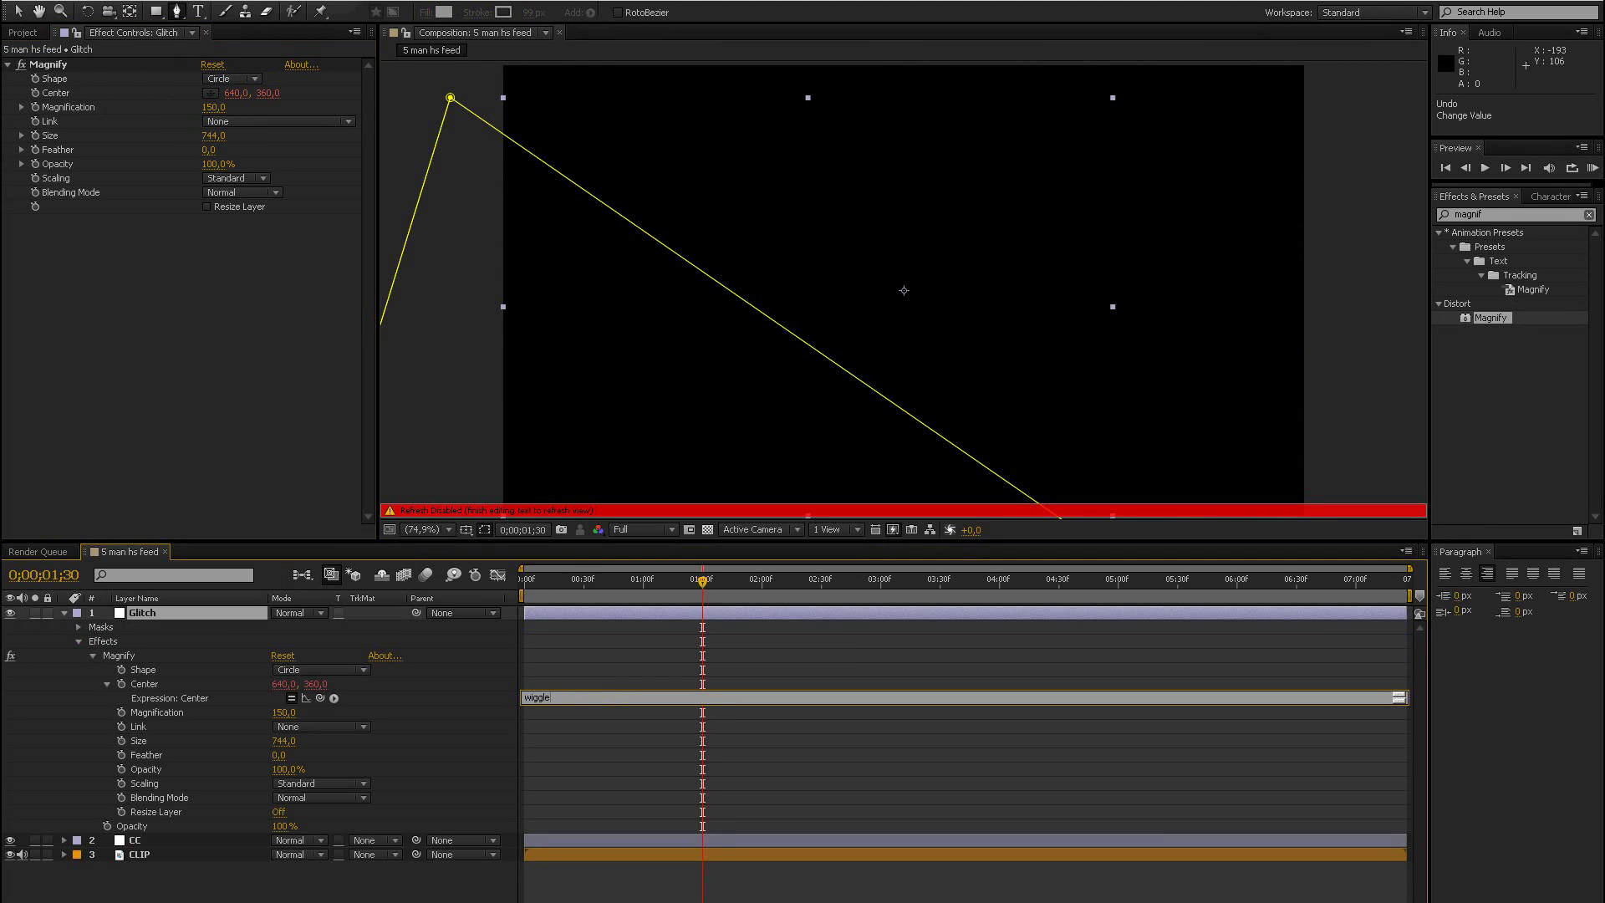
text((2,400))
key(KP_Enter)
click(705, 582)
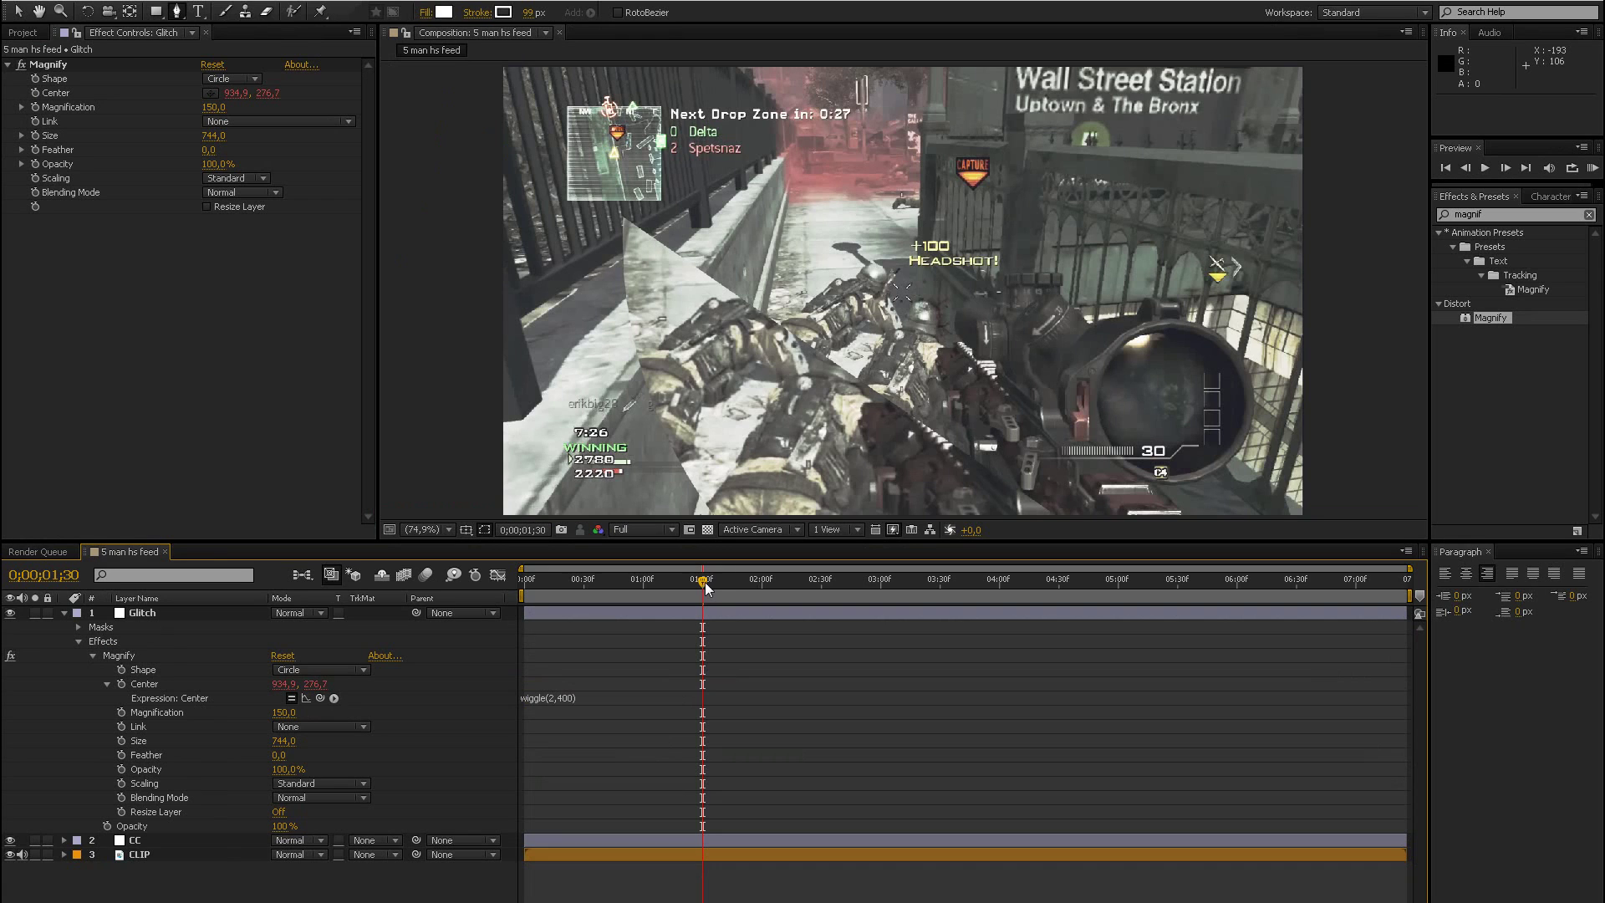
mouse_move(716, 582)
mouse_down()
mouse_move(756, 586)
mouse_move(741, 584)
mouse_up()
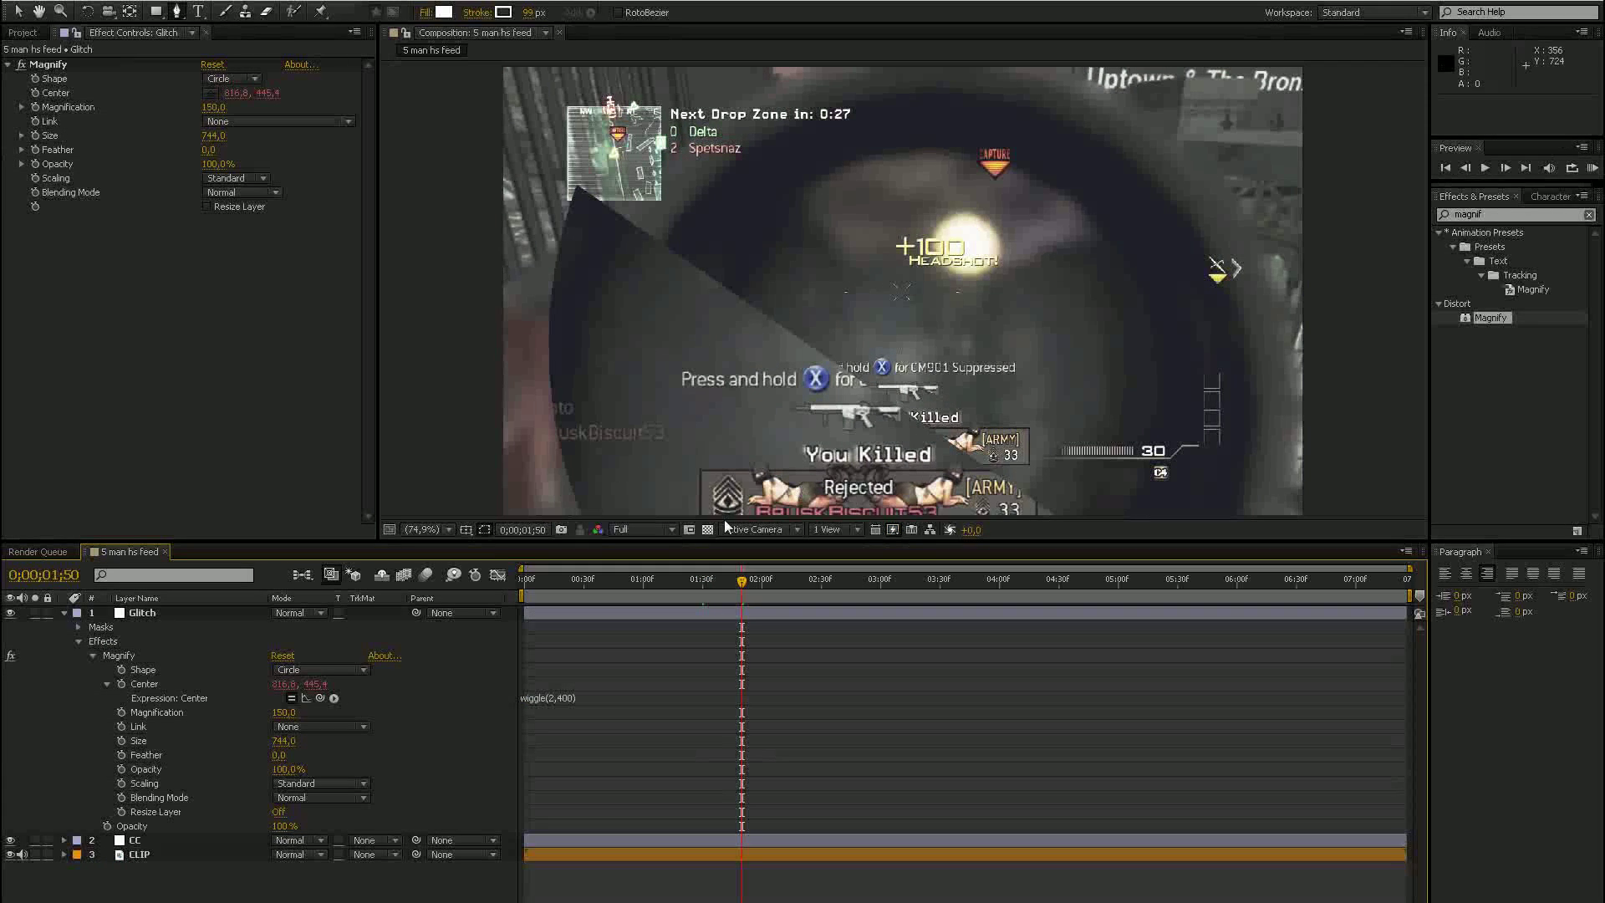
- Change the Center expression of the Magnify effect to wiggle(3,100)
click(572, 699)
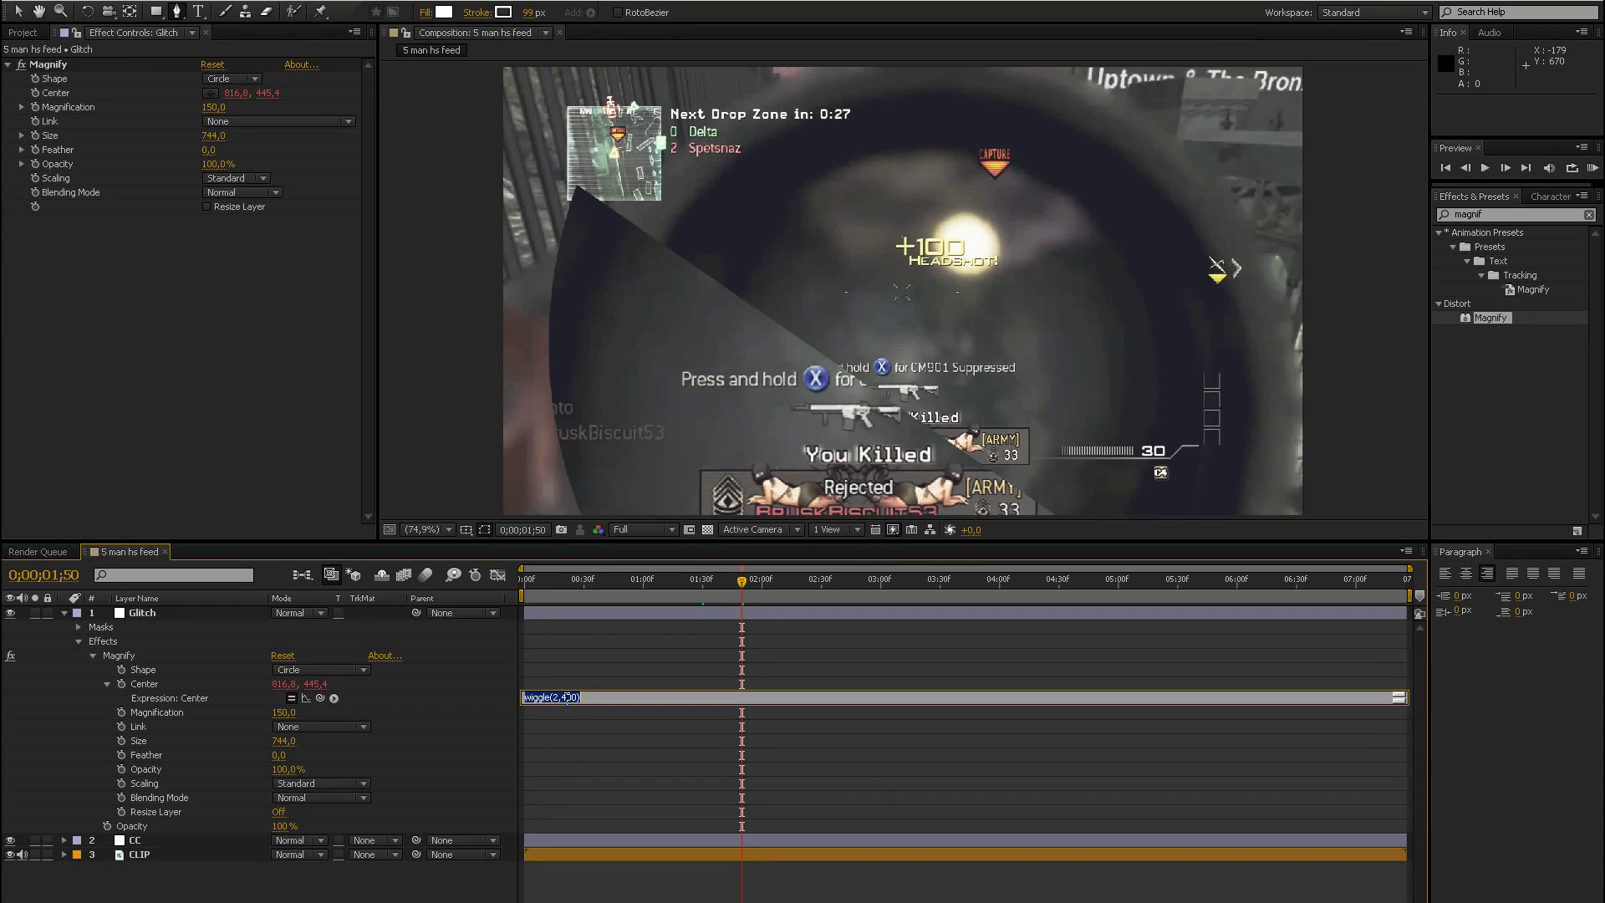
text(1)
click(597, 728)
click(551, 696)
click(856, 754)
key(BackSpace)
text(3)
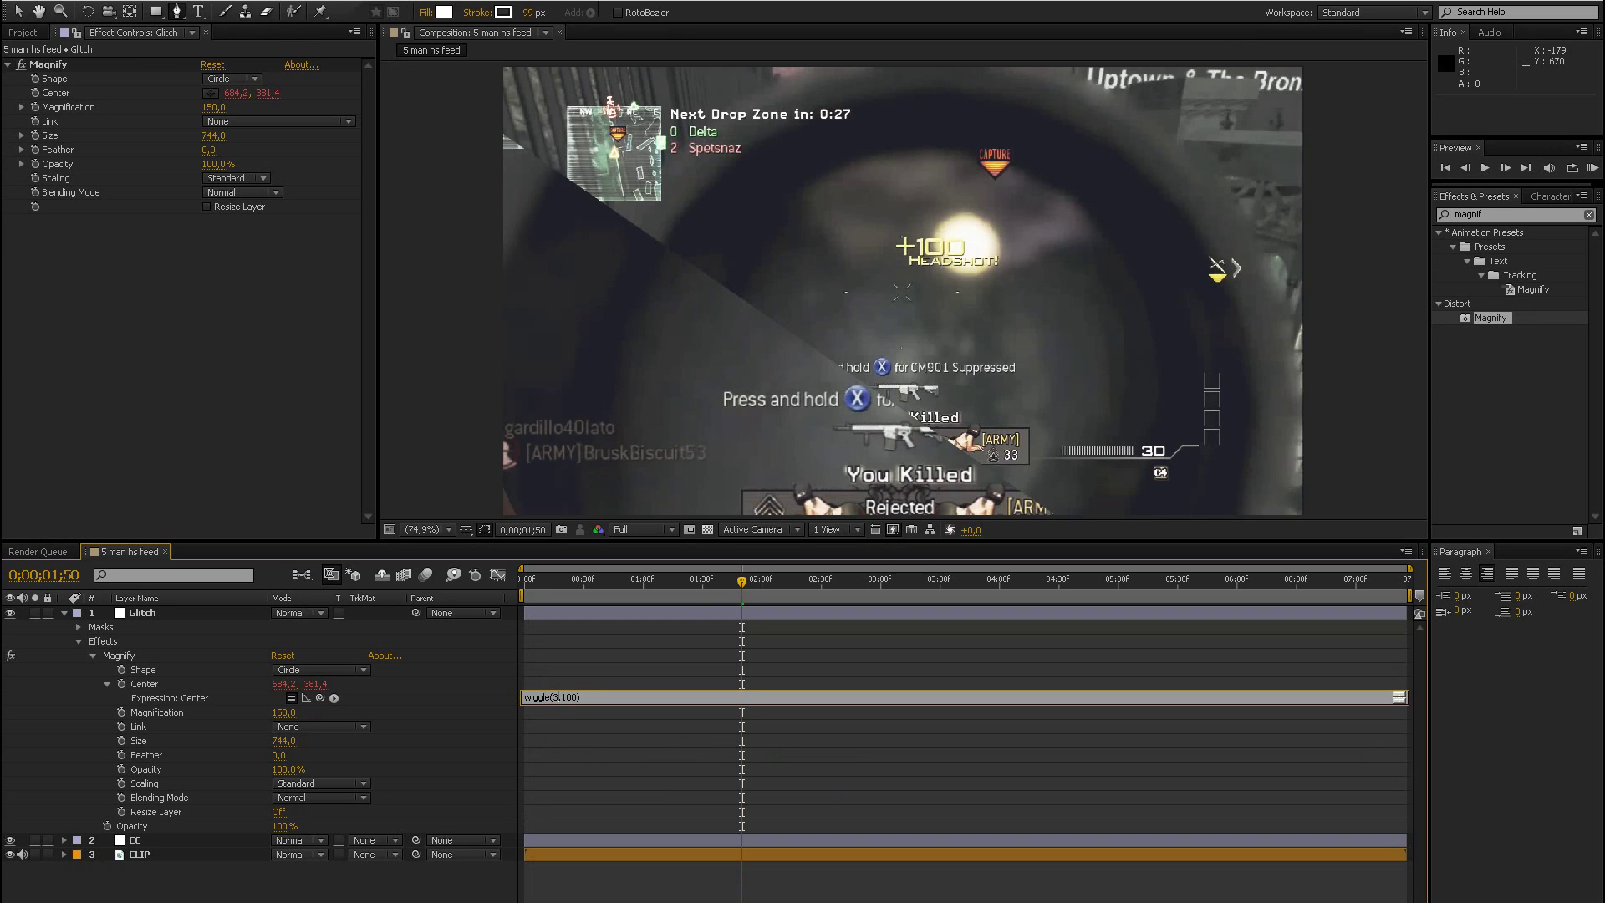
double_click(556, 697)
click(569, 697)
click(597, 726)
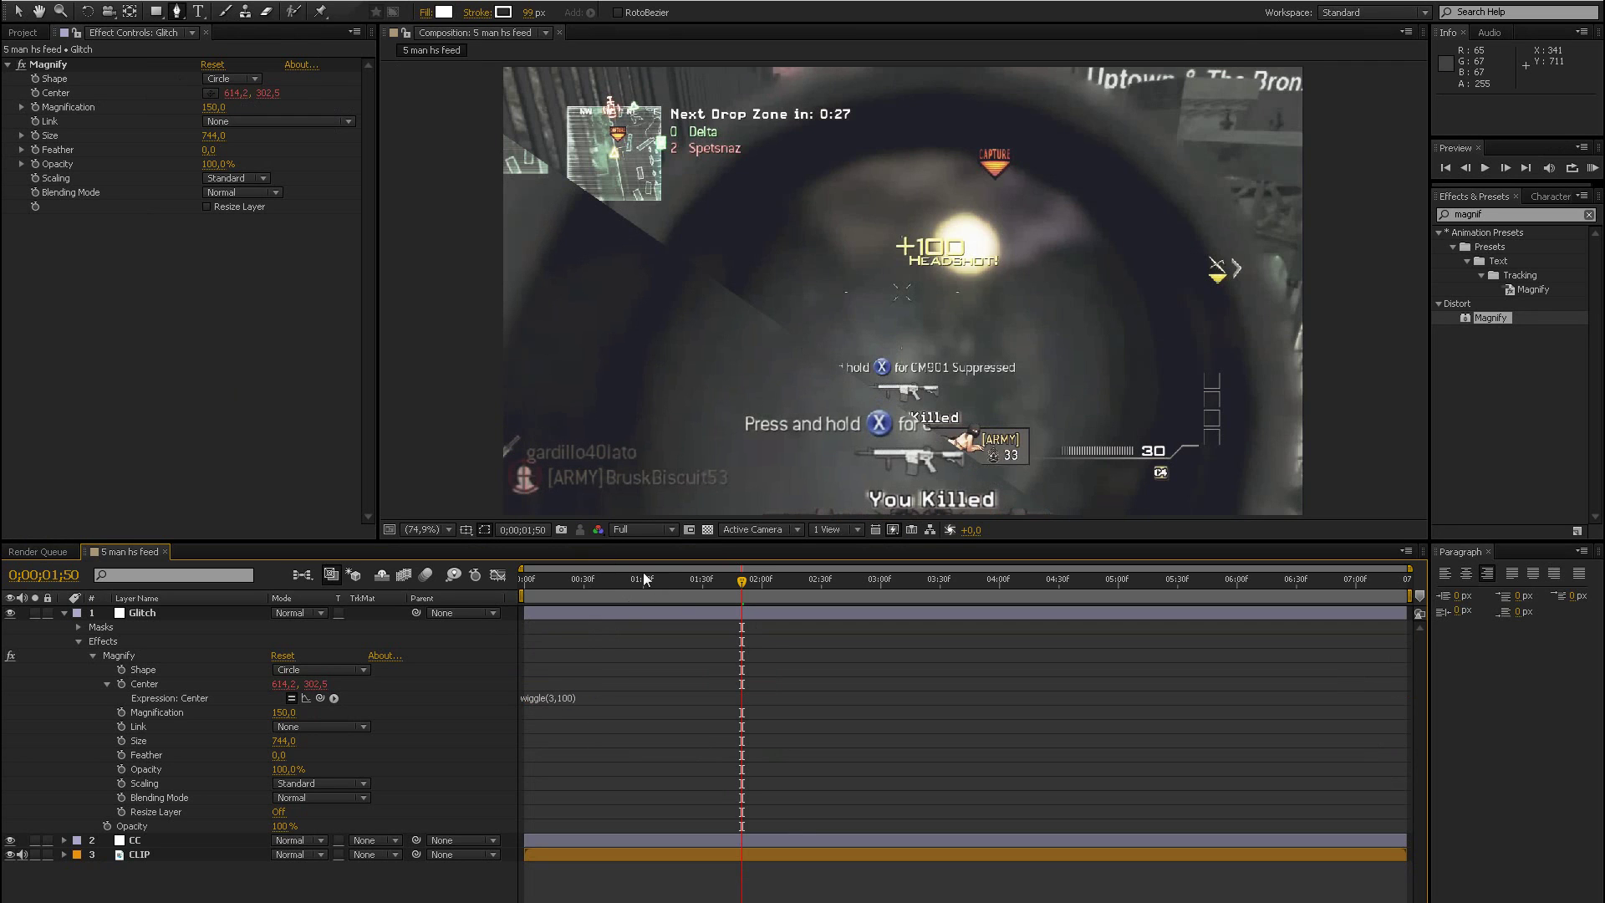
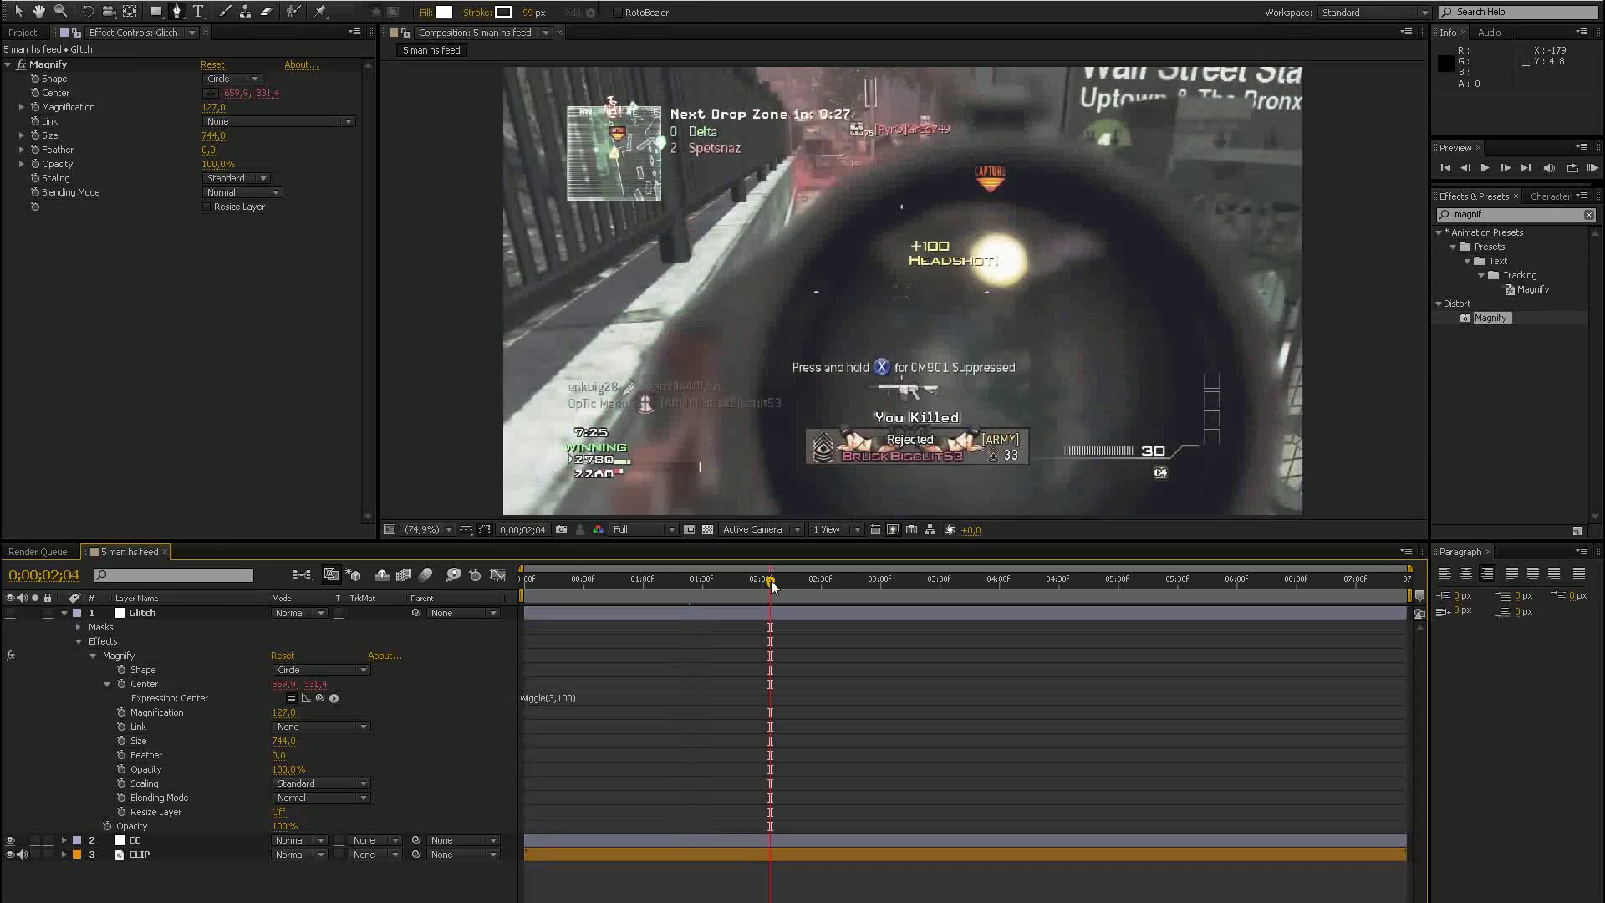
- Move the current time to 0;00;05;08, show the Glitch layer again and try a different magnification
click(1131, 580)
drag(1132, 580, 1133, 580)
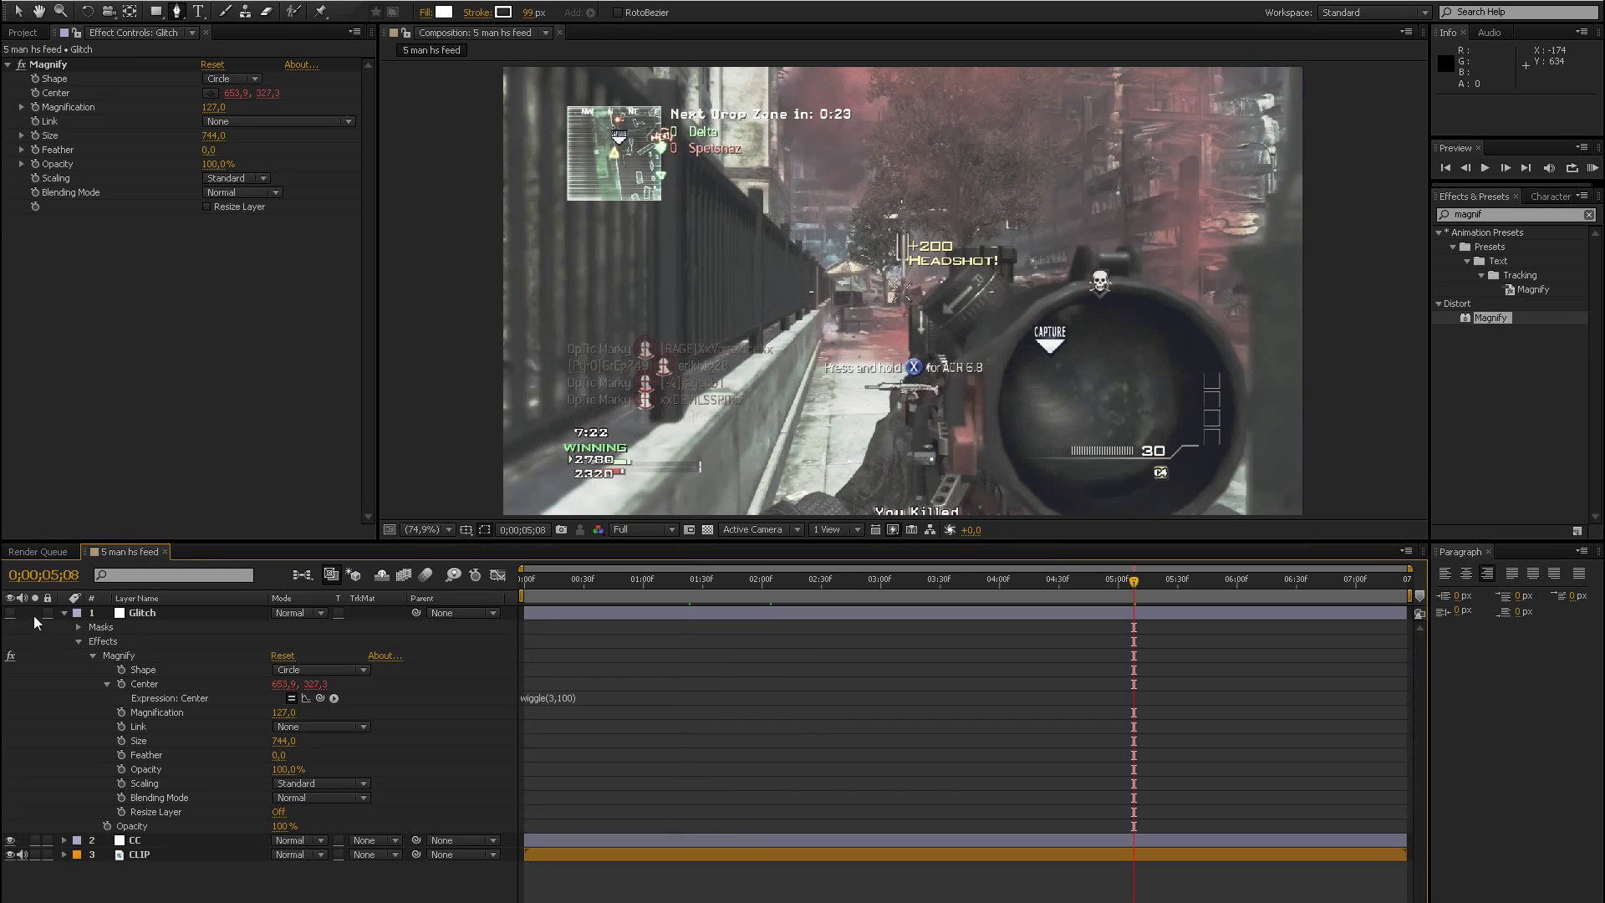
click(130, 617)
click(9, 615)
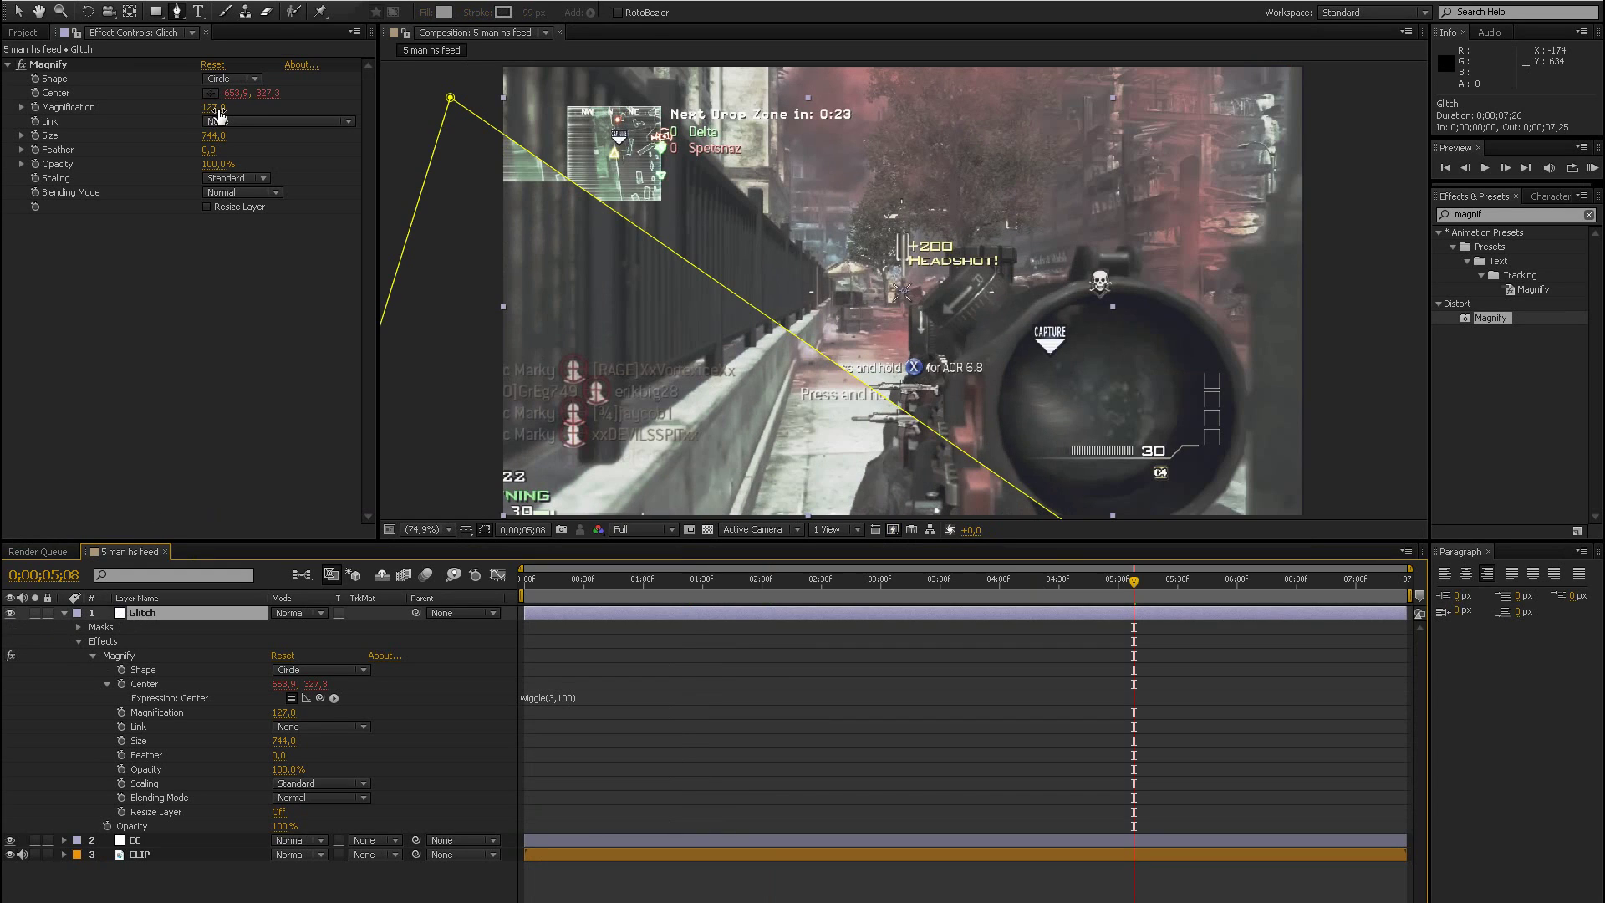
drag(213, 107, 154, 115)
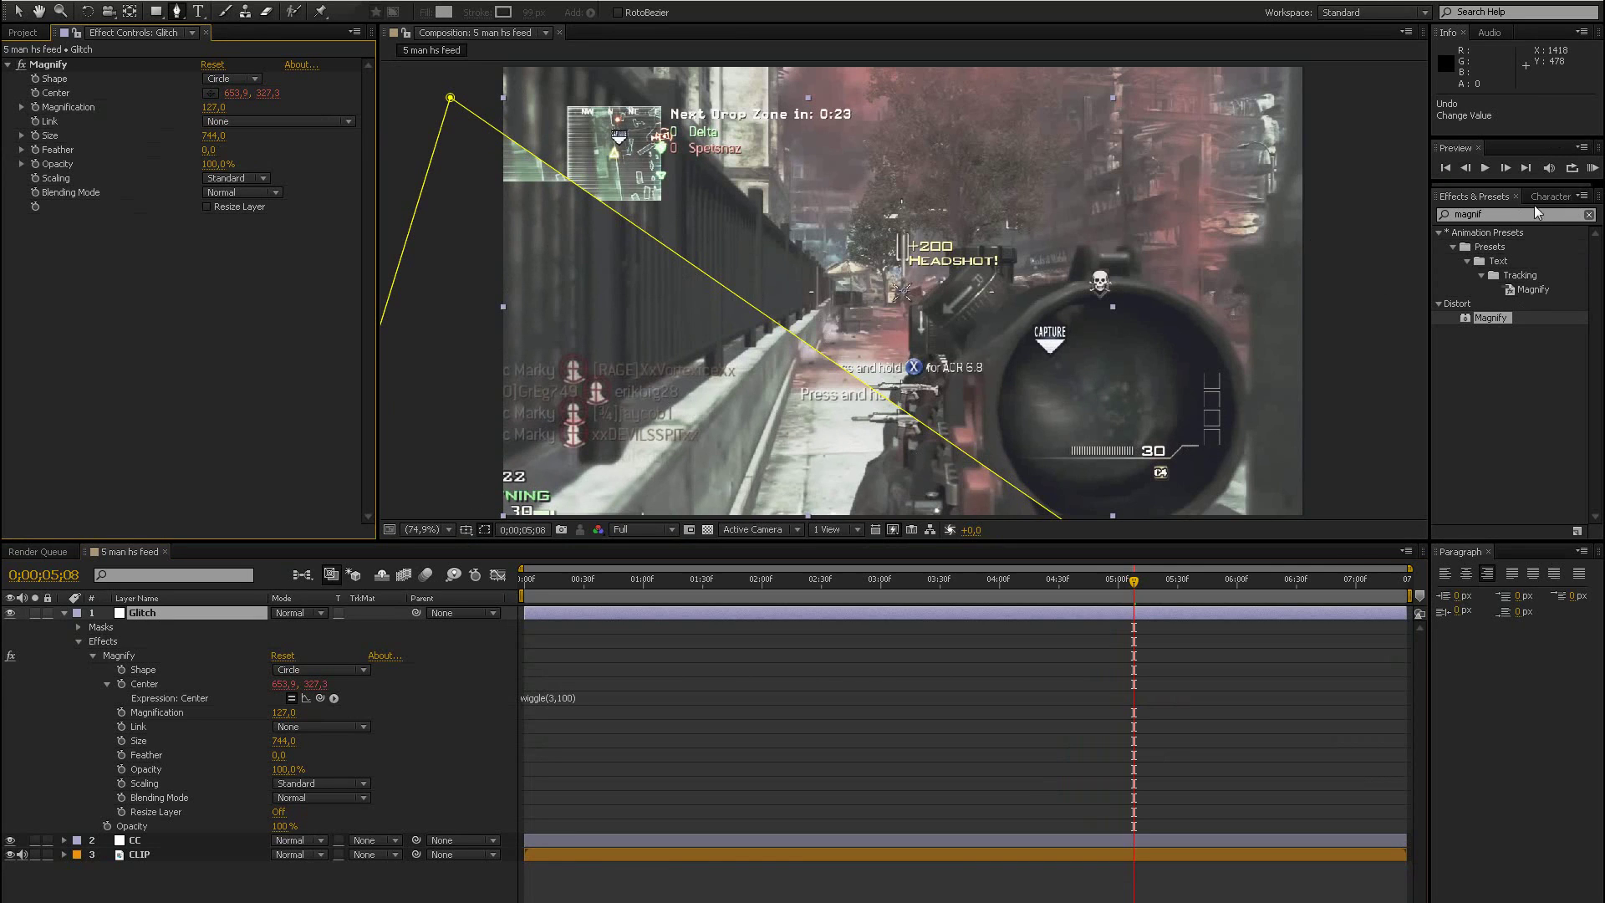
- Clear the search text for effects and presets
click(1496, 214)
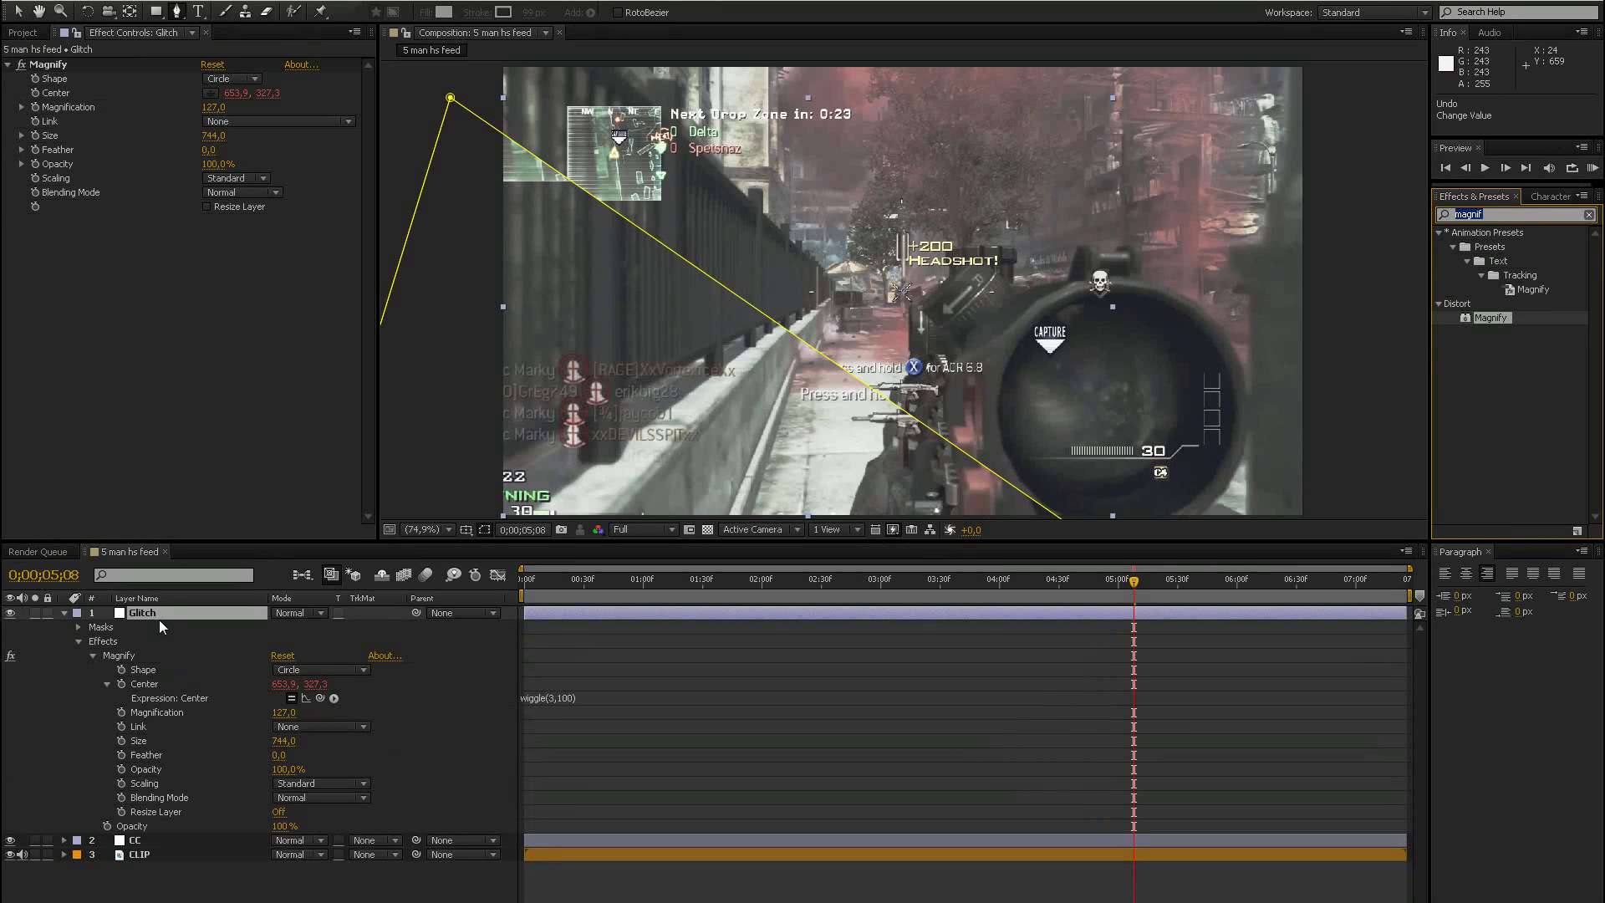
text(t)
key(BackSpace)
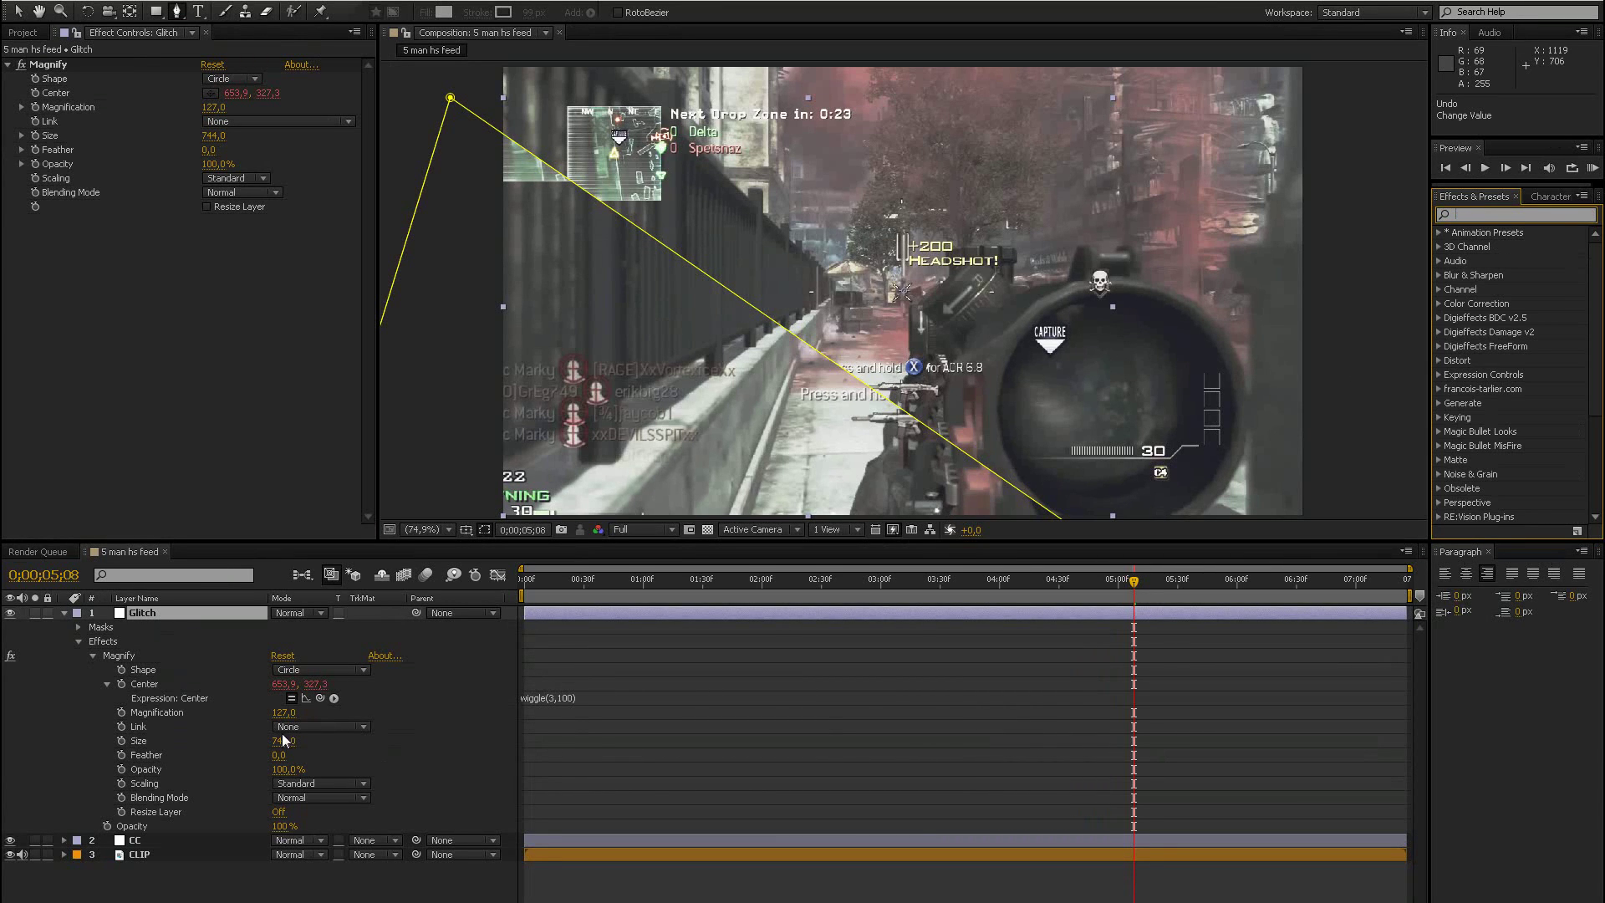
- Keyframe the Glitch layer's opacity at 0% on 0;00;05;08 and at 100% on 0;00;05;09
click(184, 613)
key(ctrl+grave)
key(t)
click(197, 628)
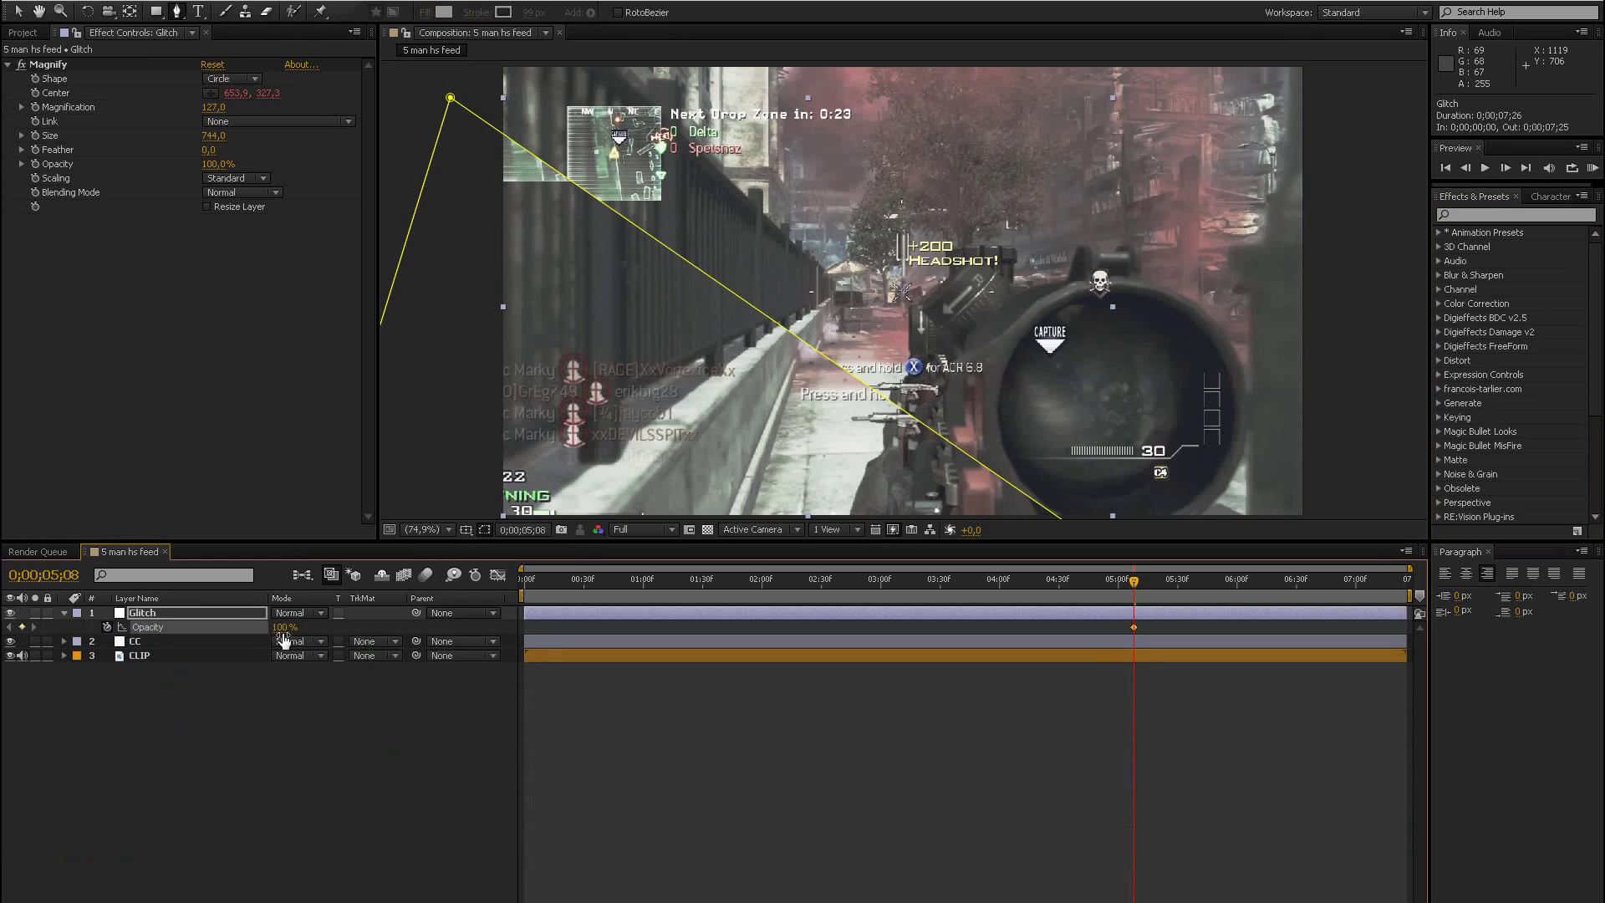
drag(196, 632, 6, 655)
key(Page_Down)
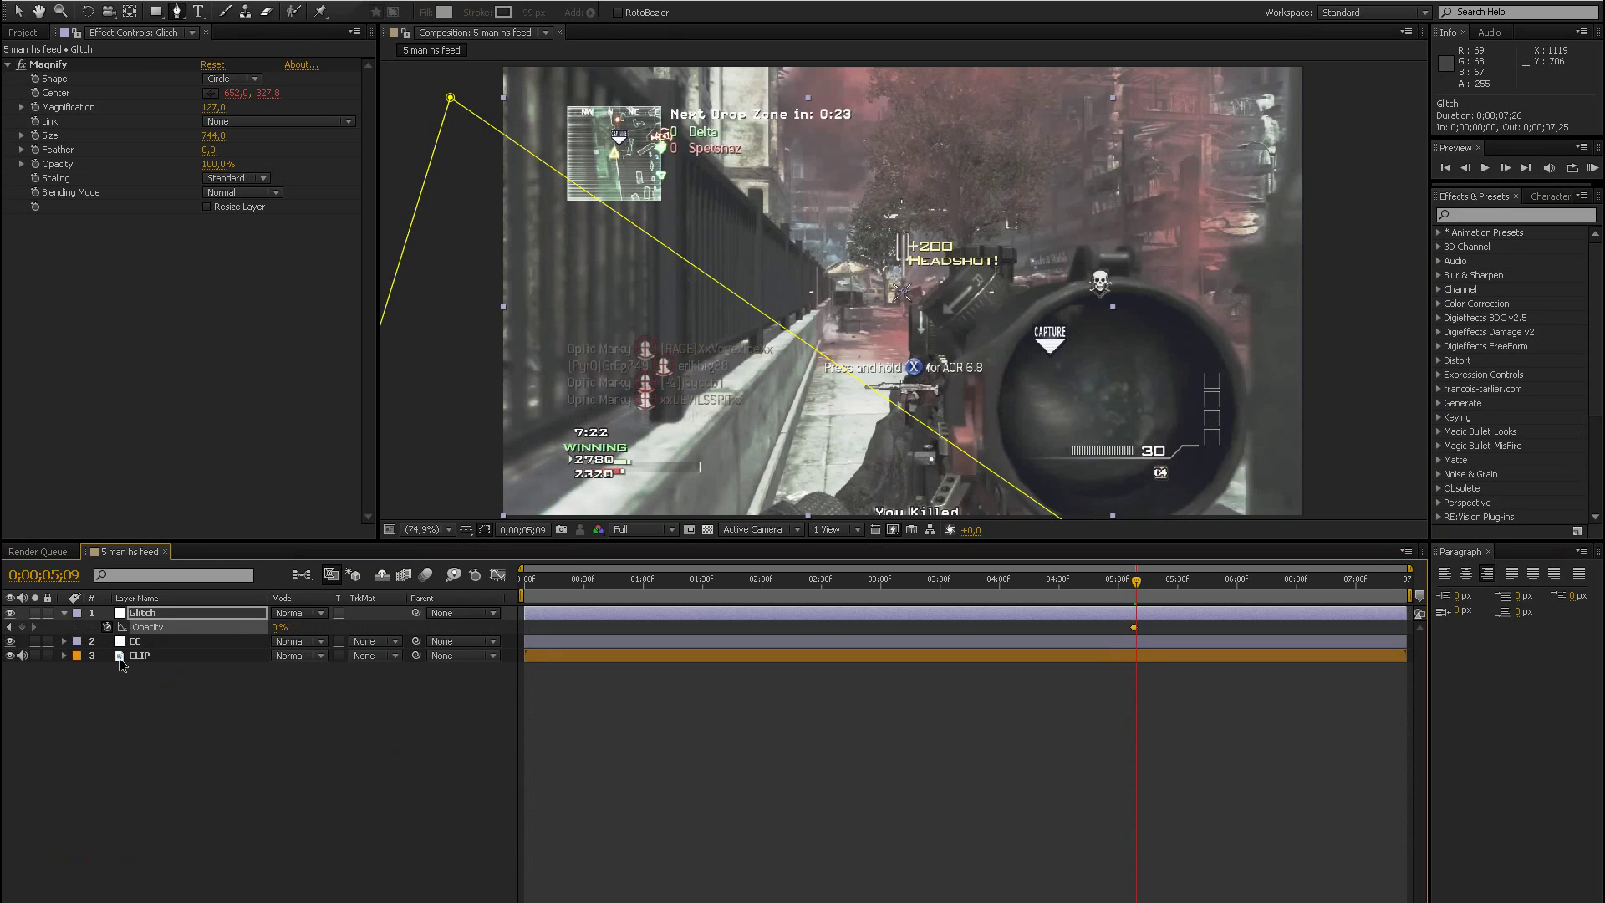
drag(278, 627, 584, 618)
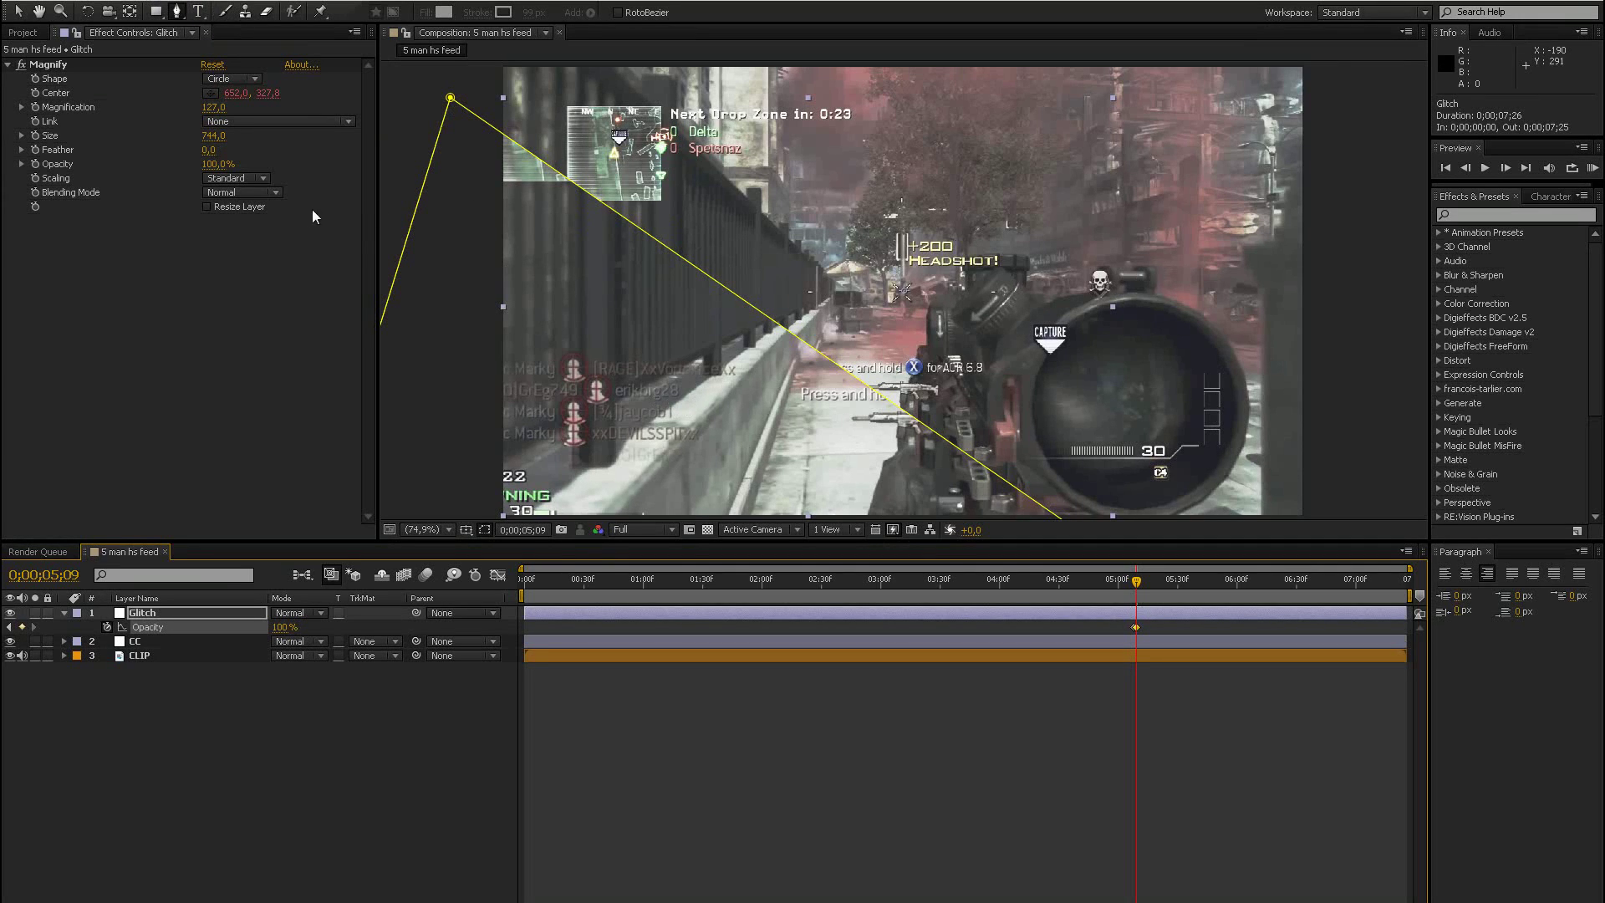
click(204, 704)
click(183, 625)
click(406, 781)
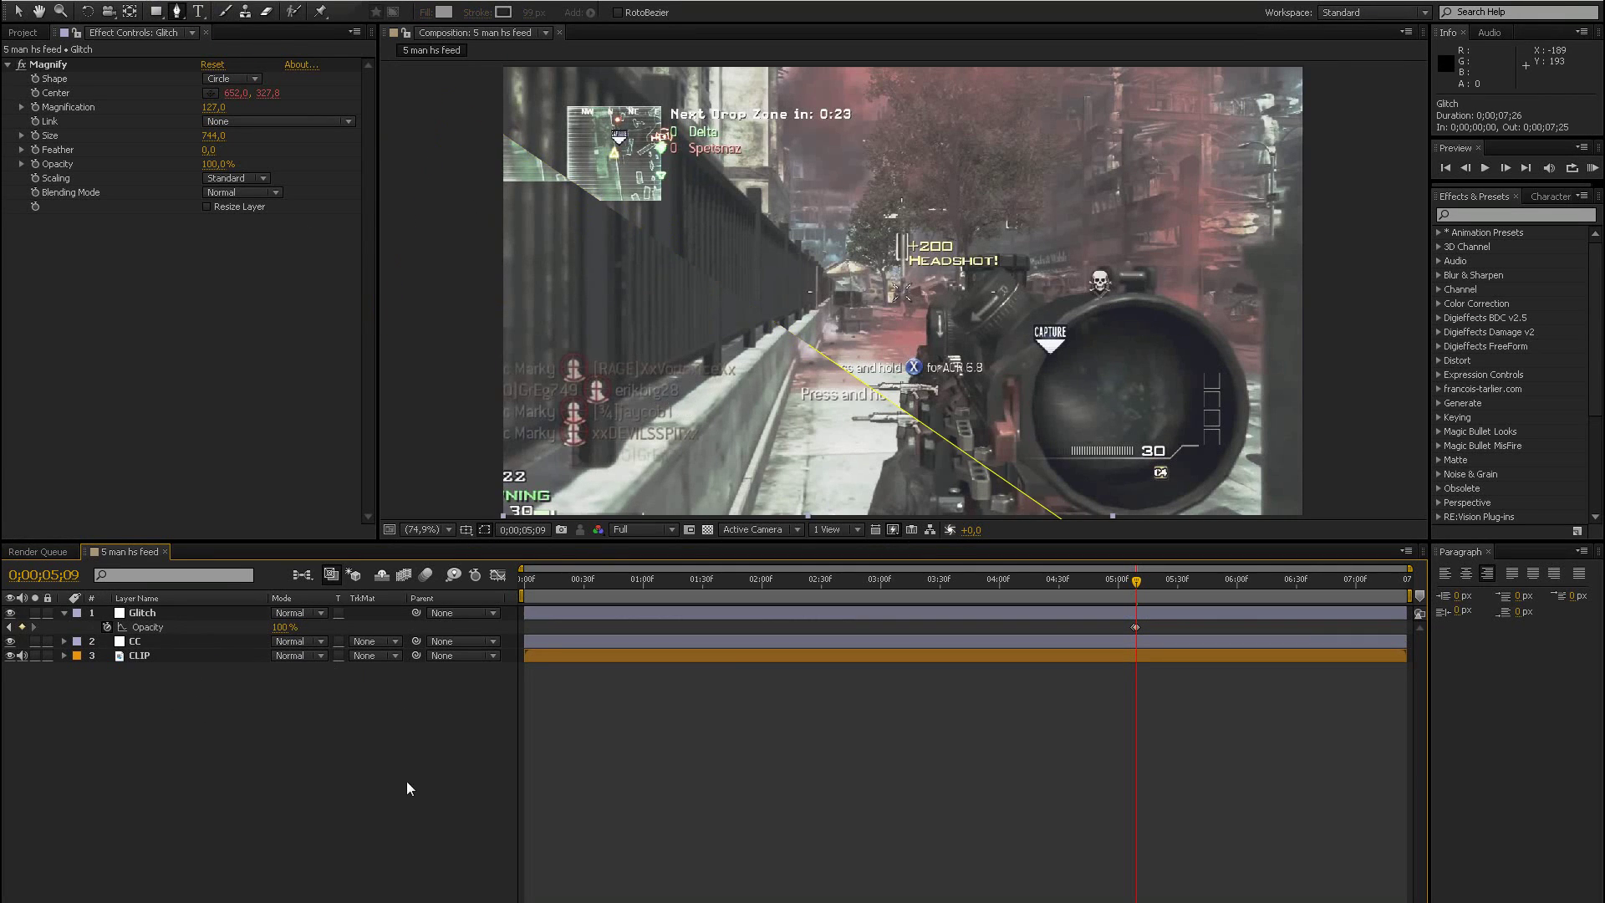
click(175, 619)
click(304, 734)
click(199, 618)
click(242, 727)
click(178, 618)
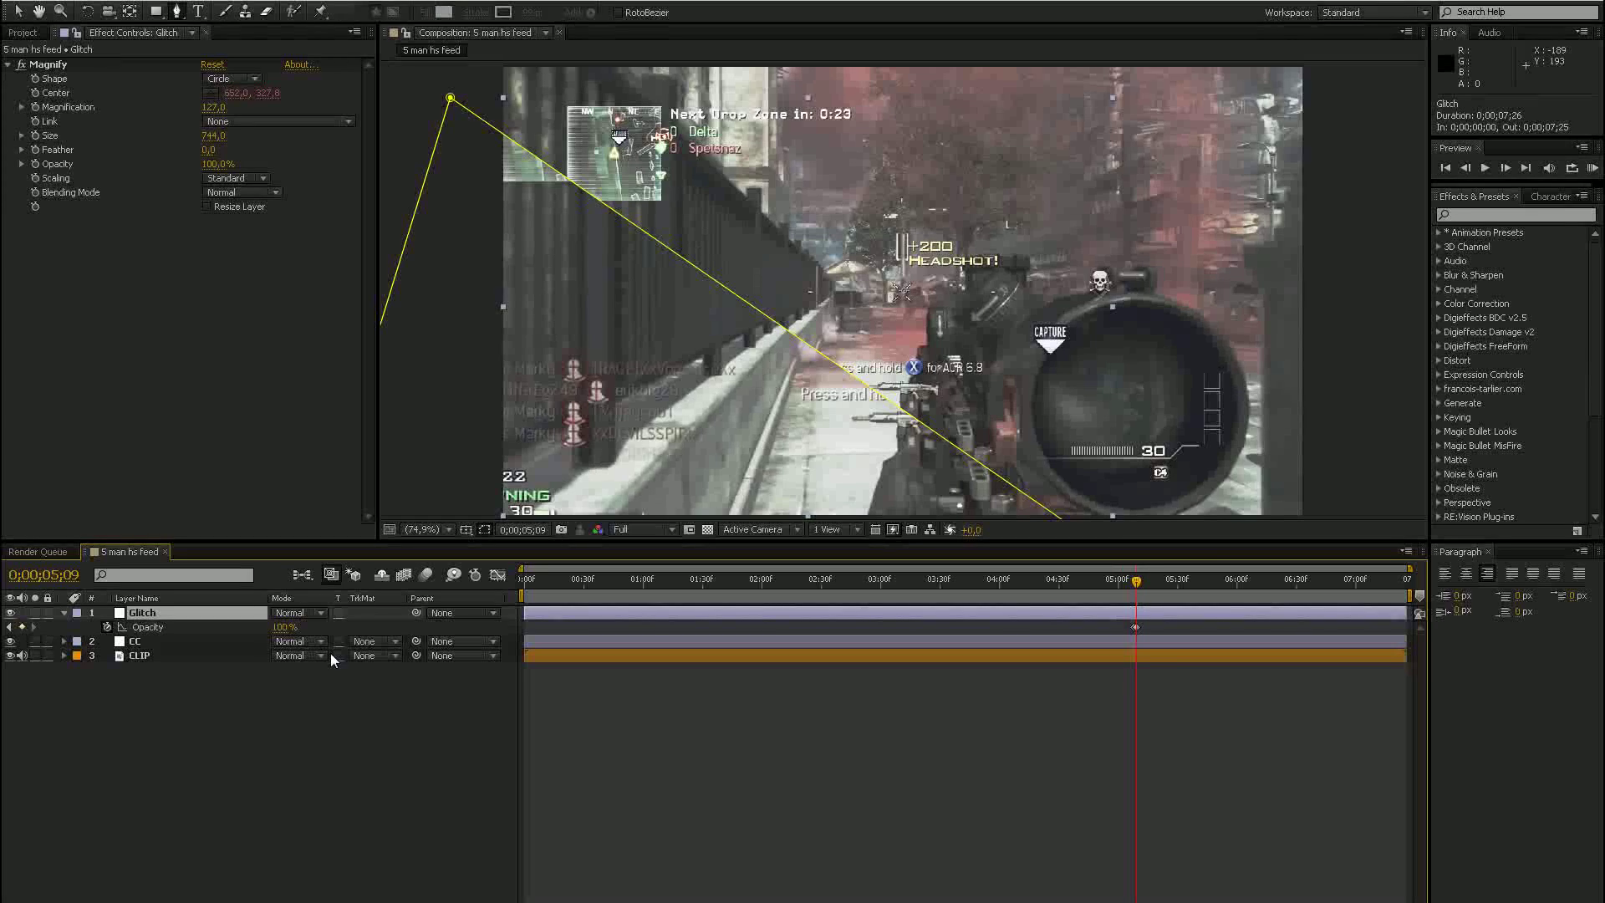
- Draw a second, four-point mask on the Glitch layer across the upper-right corner of the footage
click(190, 644)
click(184, 620)
key(m)
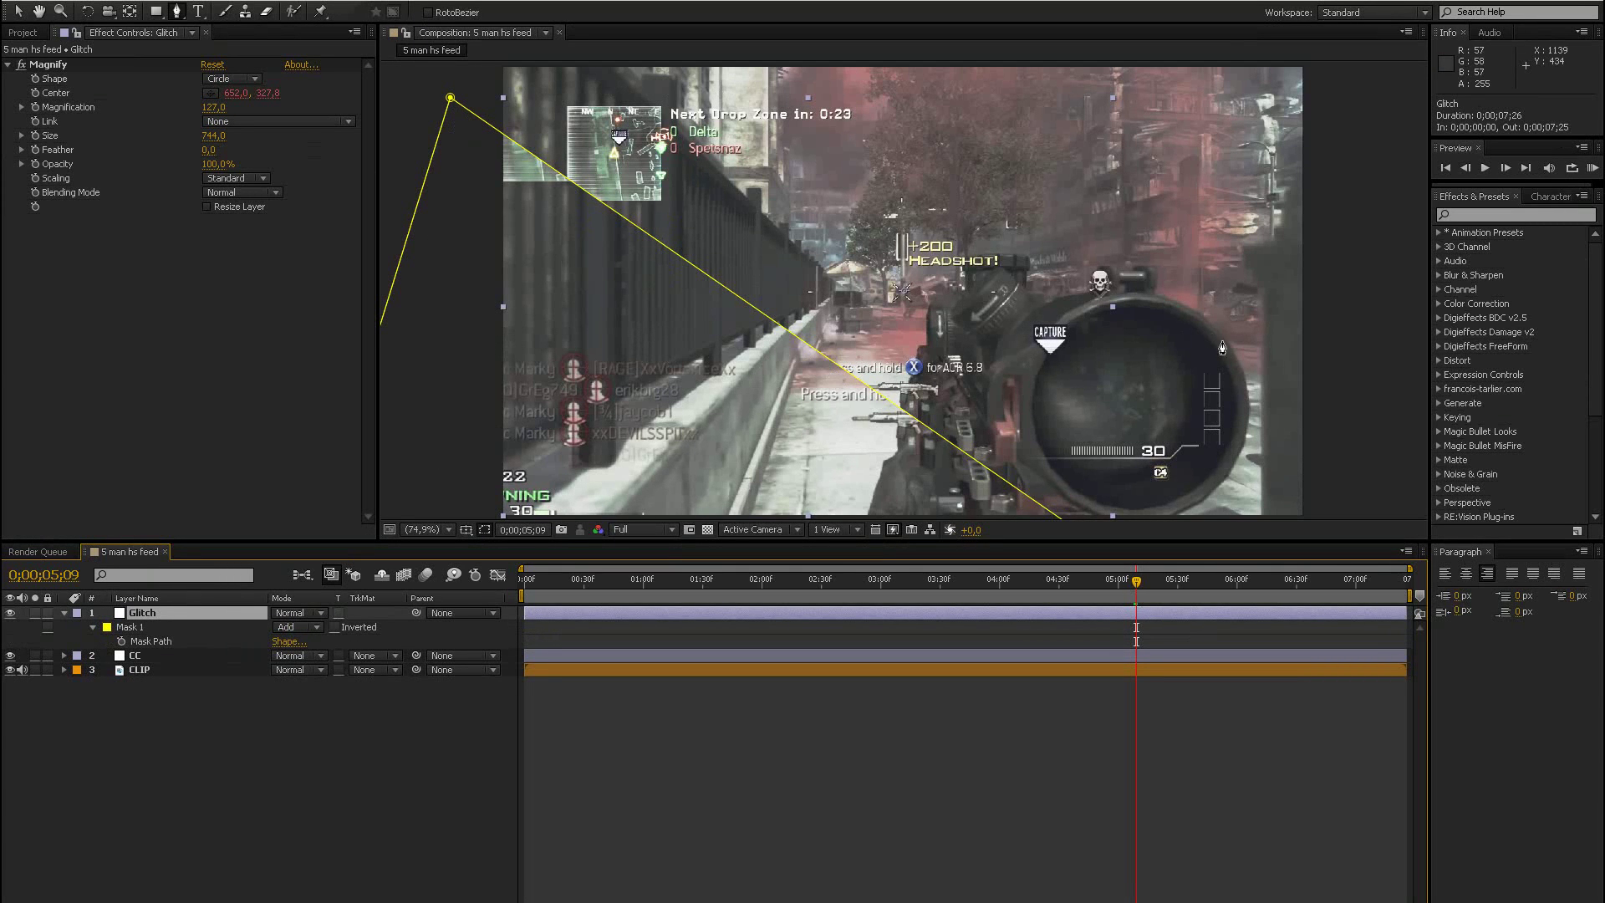
click(1331, 230)
scroll(1189, 89, down, 2)
click(1116, 112)
click(1212, 124)
click(1208, 236)
click(1189, 249)
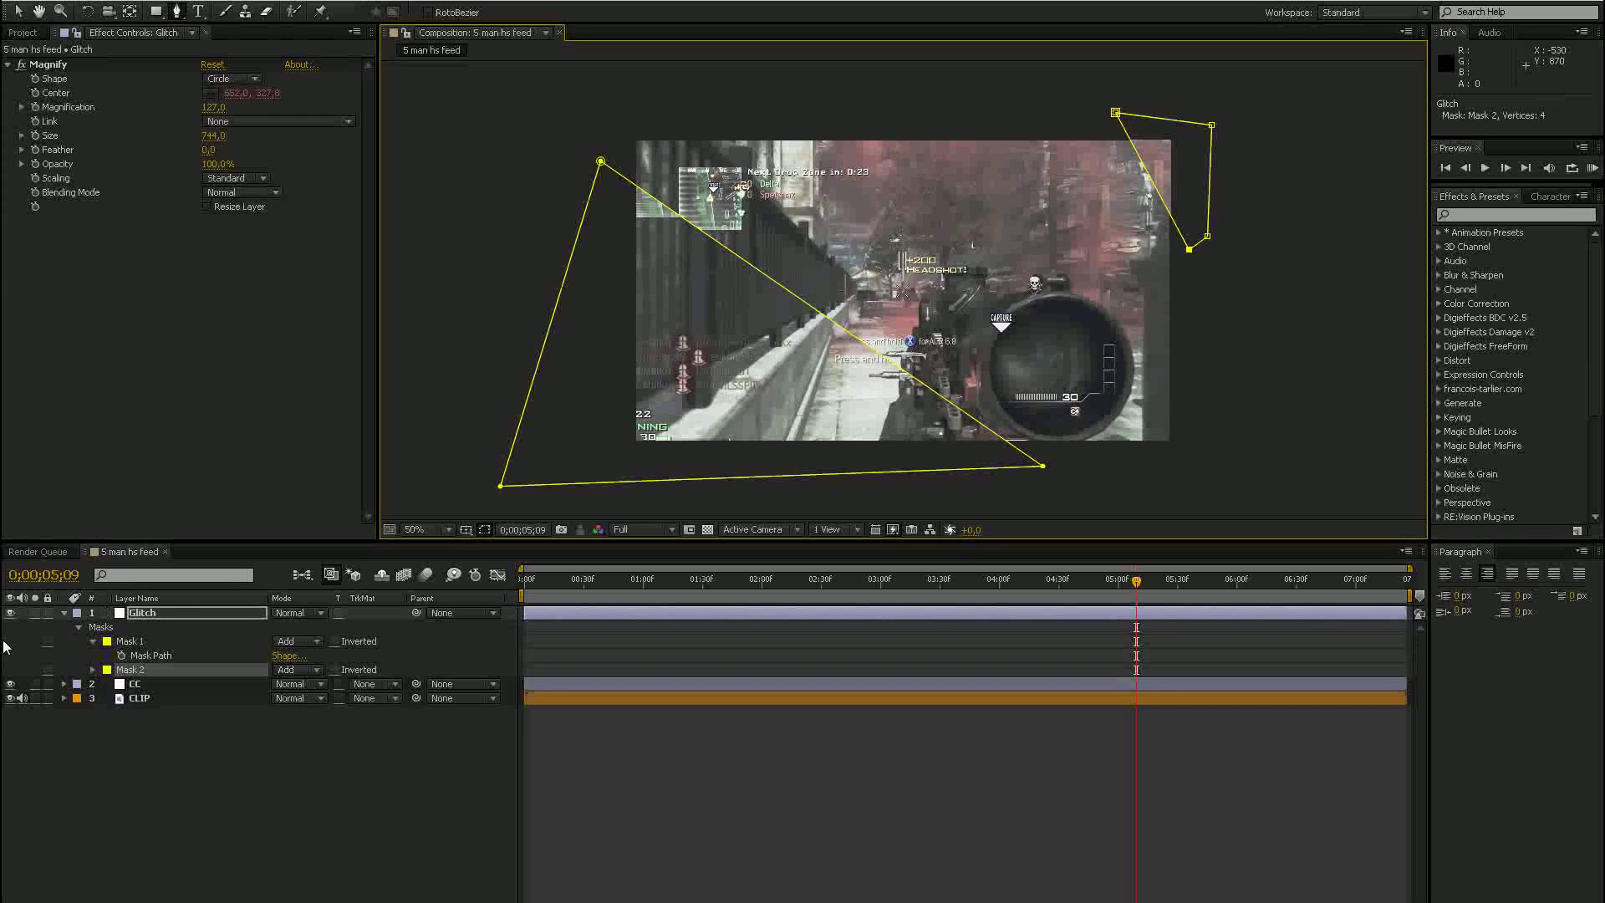
- Try rotating the Glitch layer by about 9° and undo the rotation
key(r)
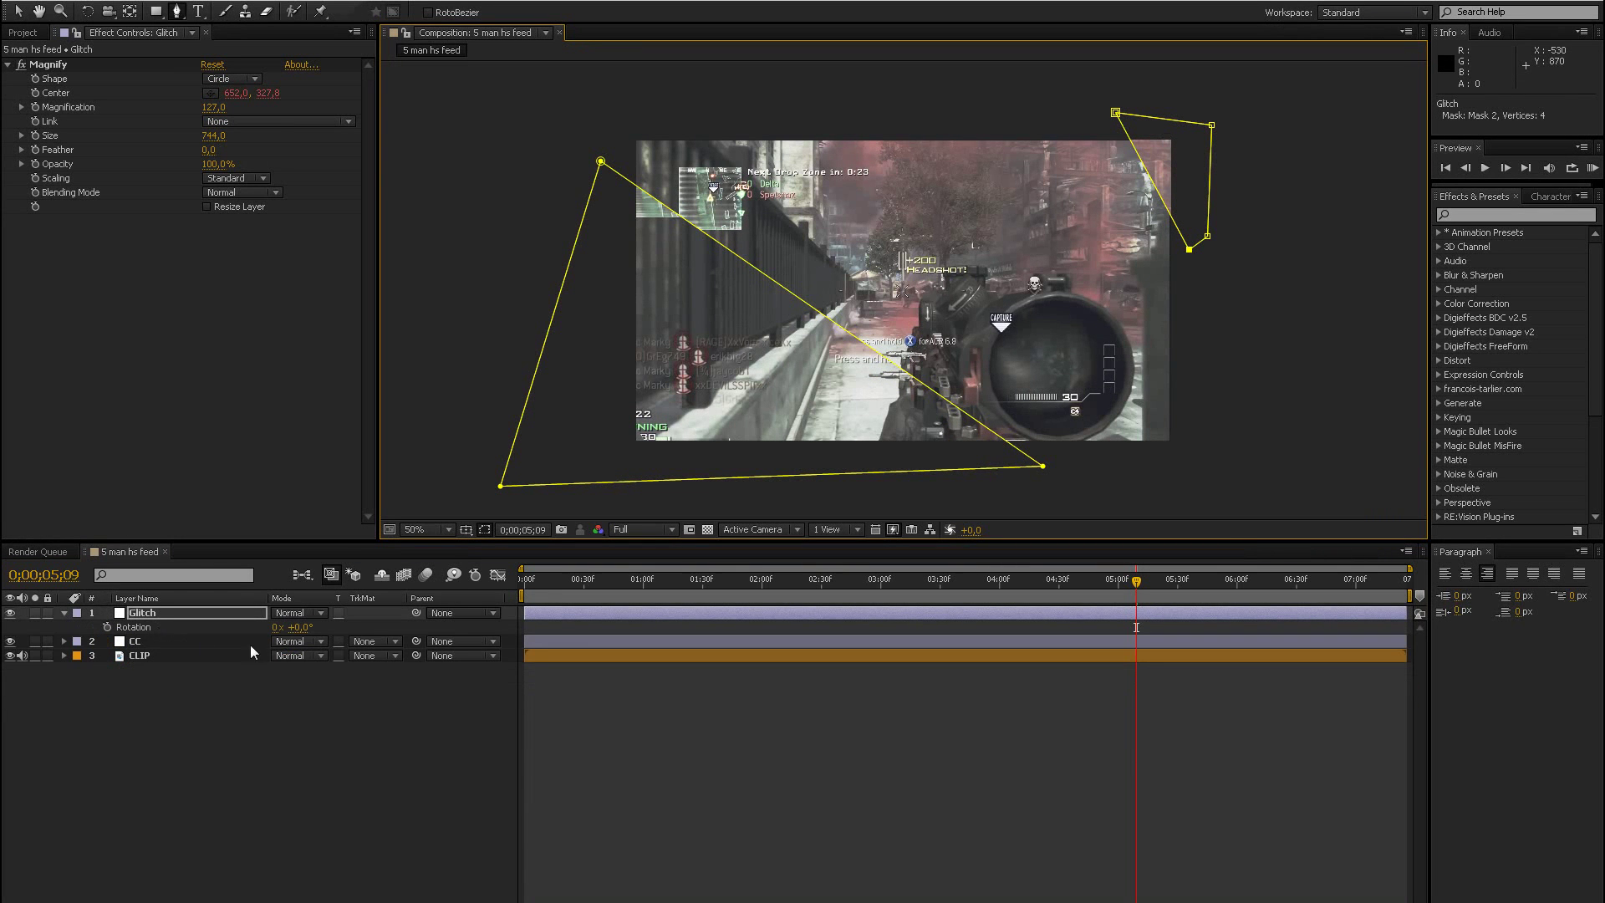
drag(304, 633, 493, 655)
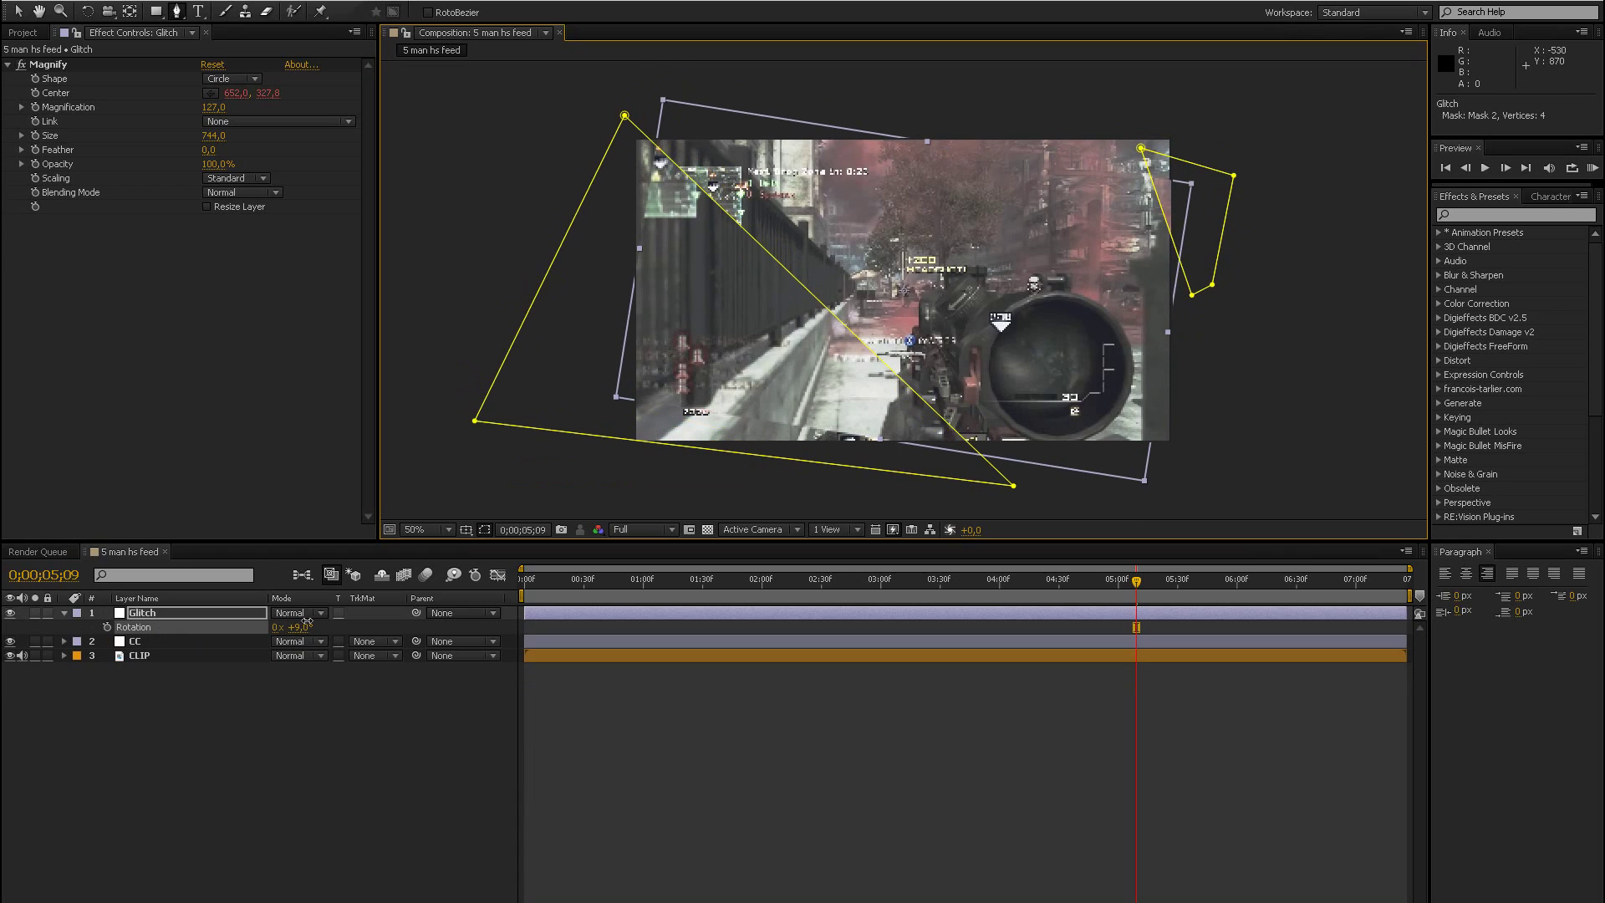
key(ctrl+z)
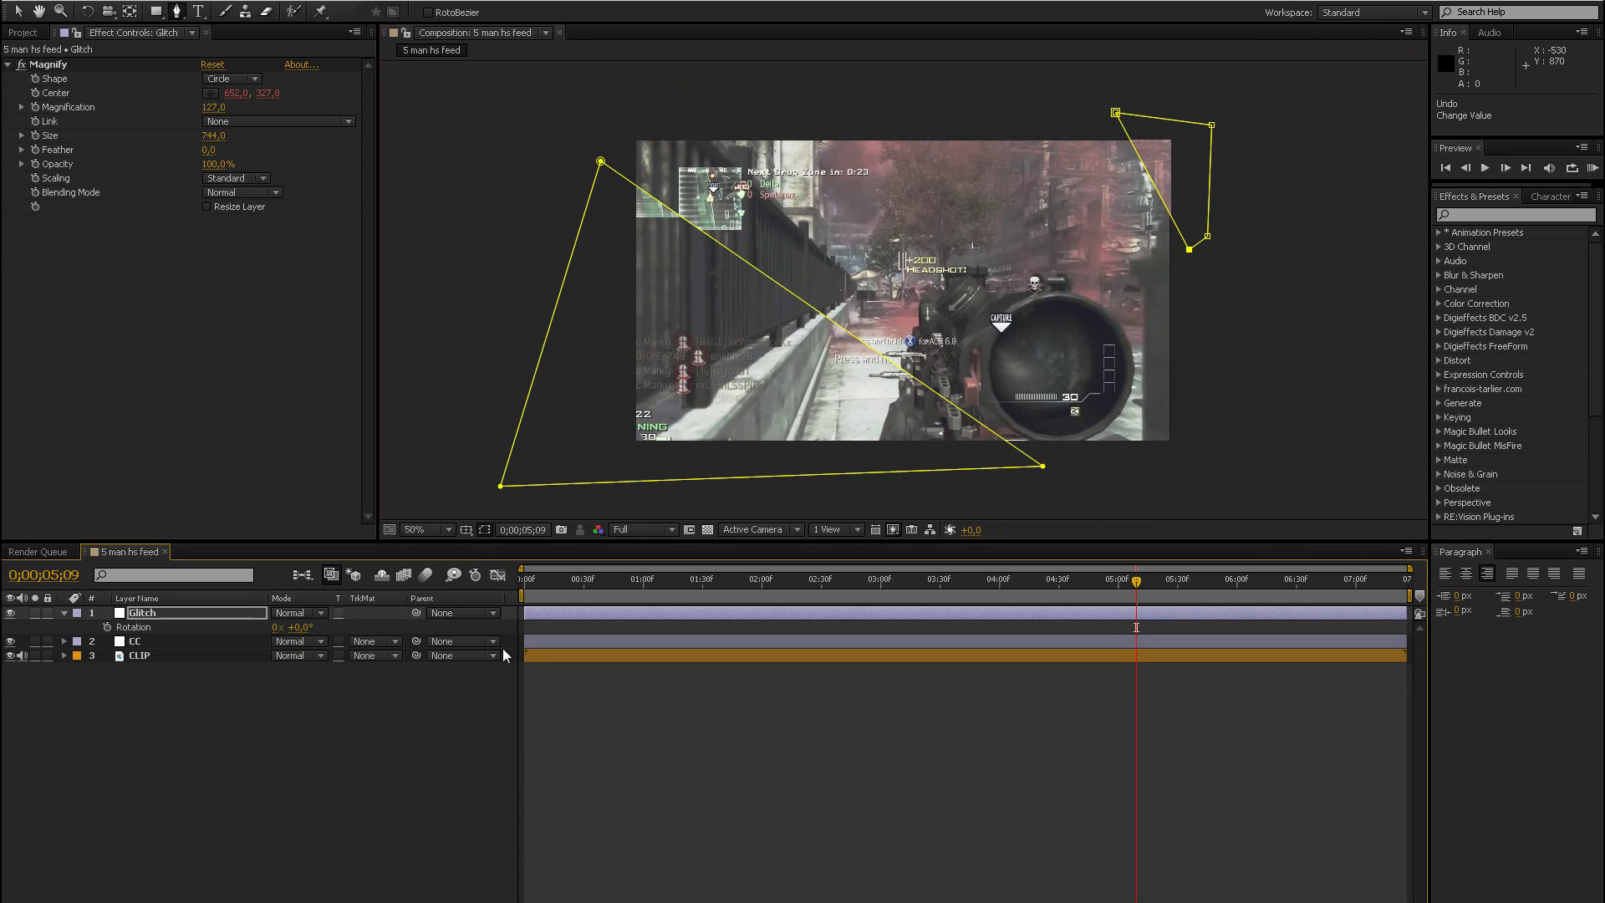
- Delete the second mask from the Glitch layer, keeping only Mask 1
key(m)
click(157, 705)
click(142, 661)
key(Delete)
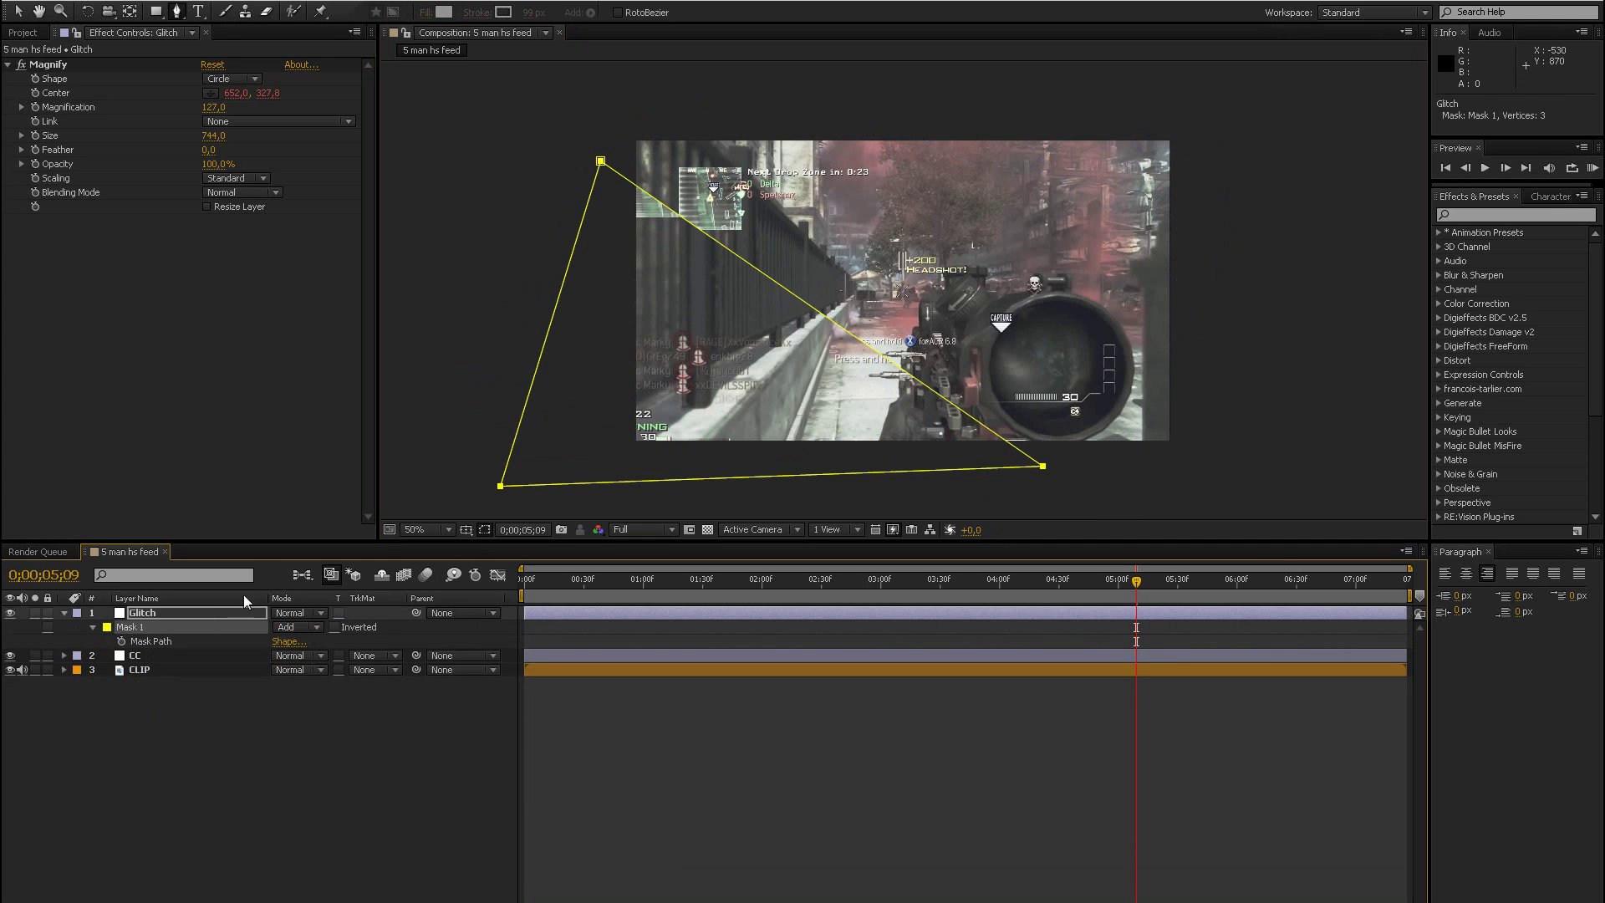
- Start keyframing Mask 1's path at 0;00;05;09, rotating the mask about 26° and stretching it to about 108% width and 113% height
click(415, 530)
click(414, 619)
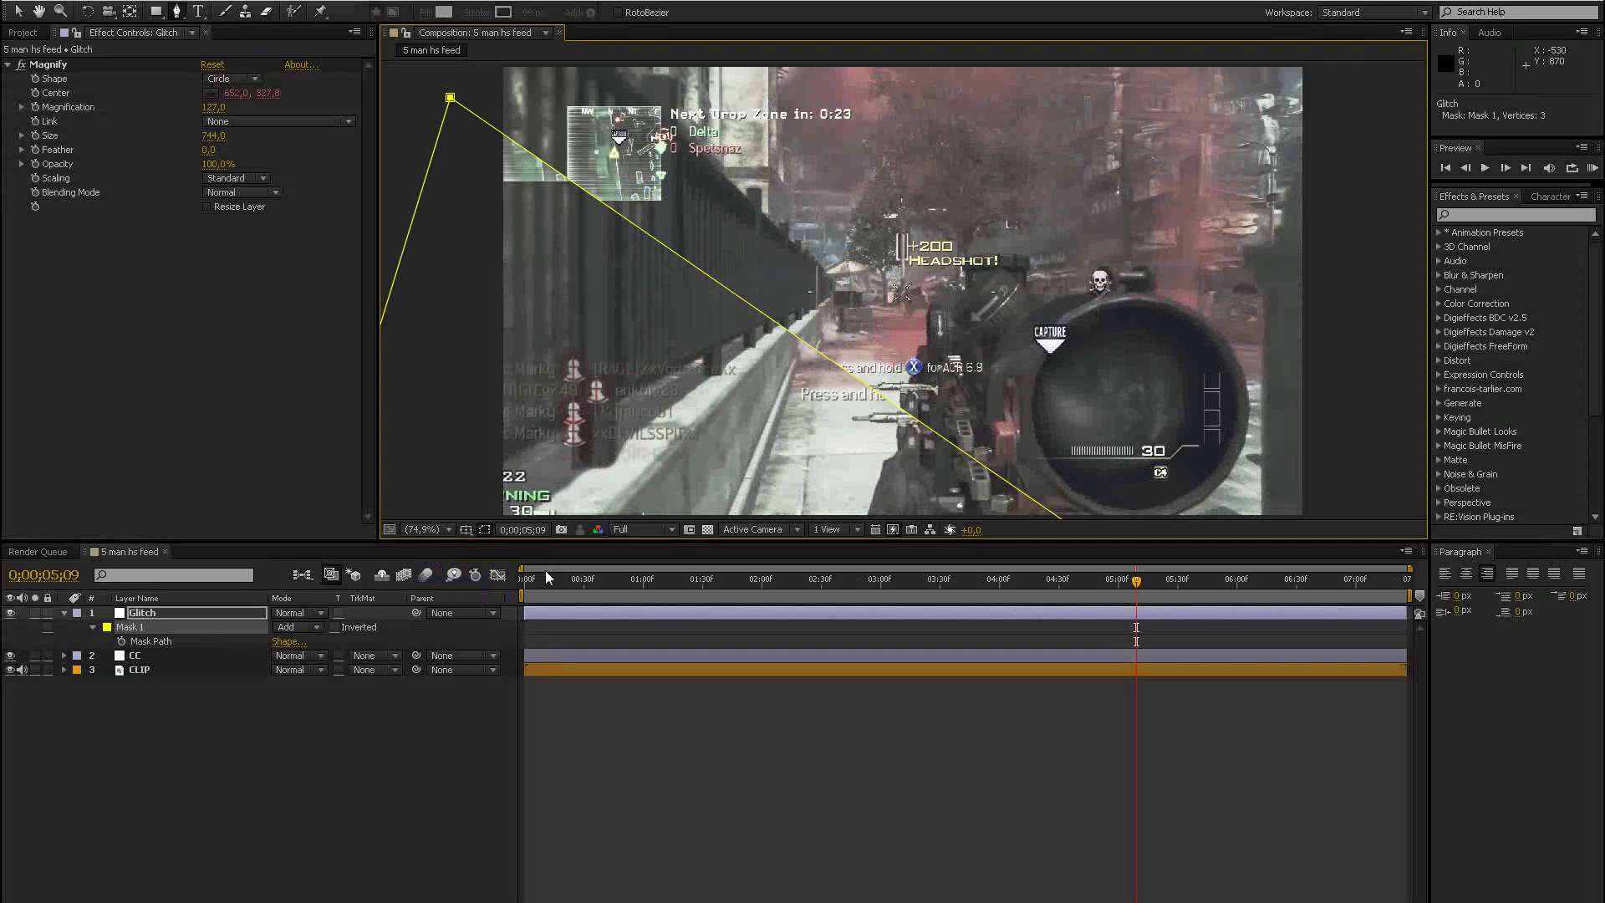
click(122, 638)
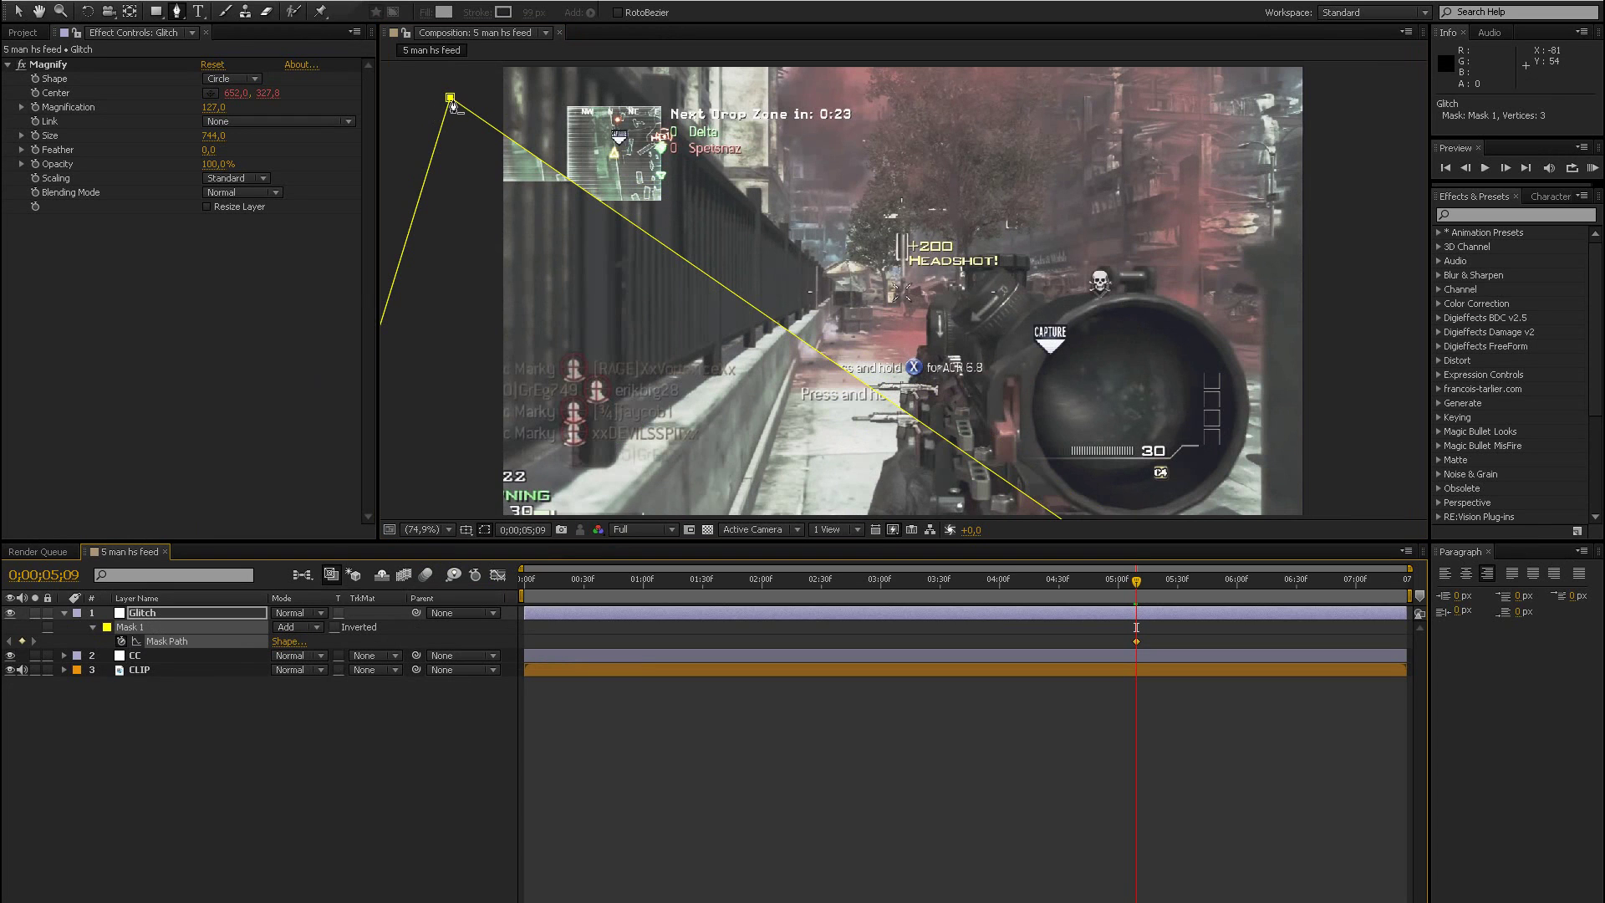
key(v)
drag(990, 143, 1001, 266)
scroll(1001, 266, down, 1)
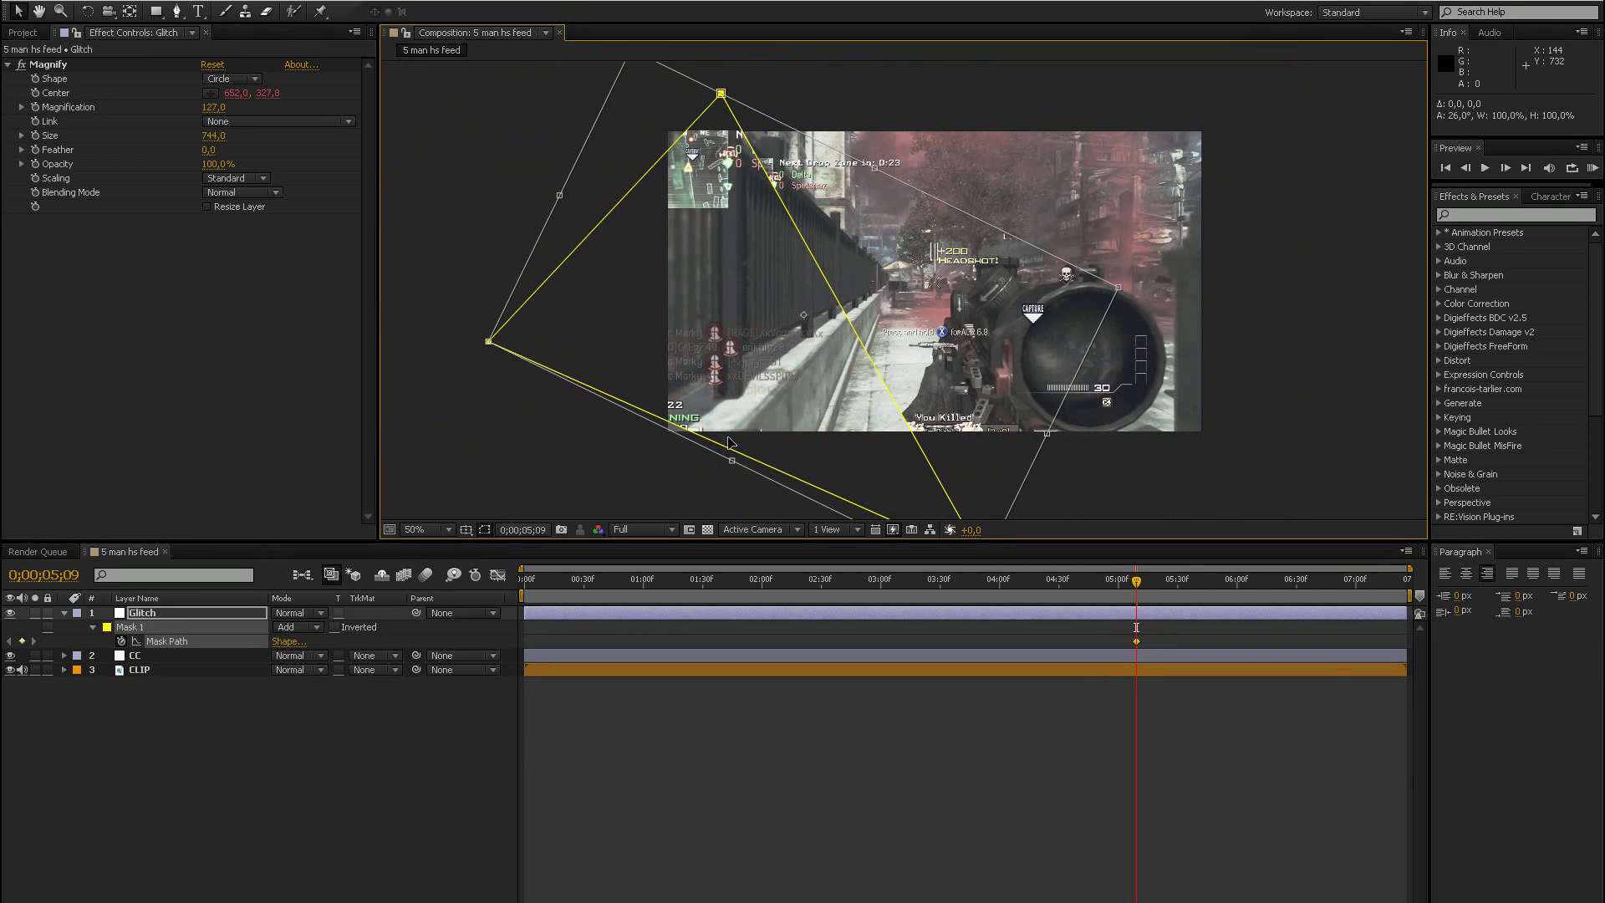
drag(732, 461, 713, 499)
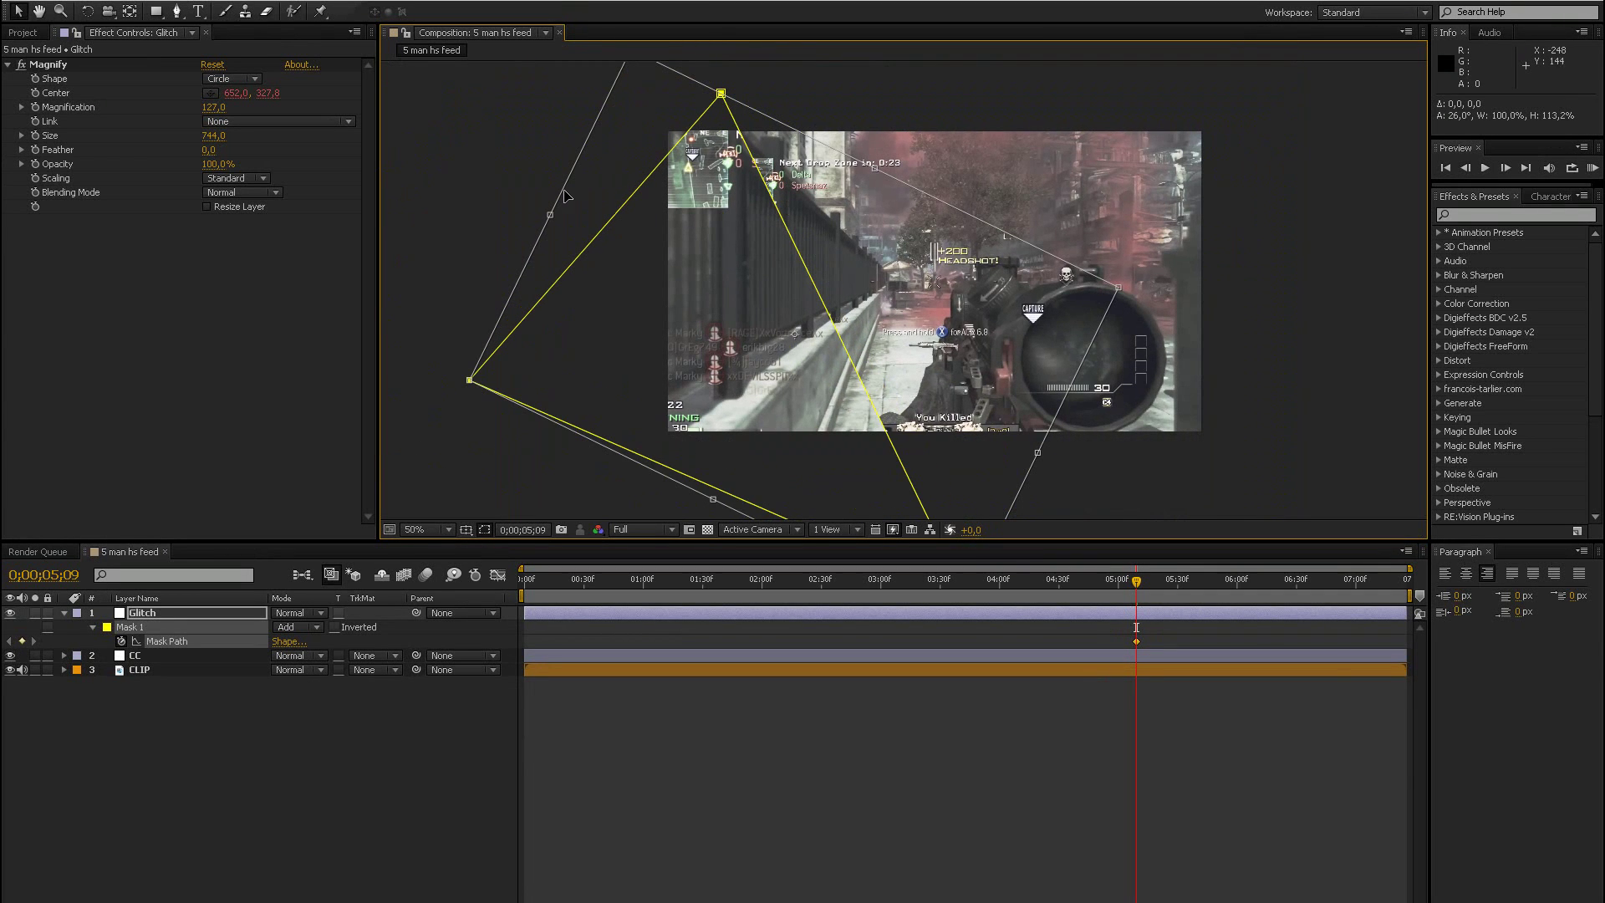
drag(550, 213, 523, 190)
key(Return)
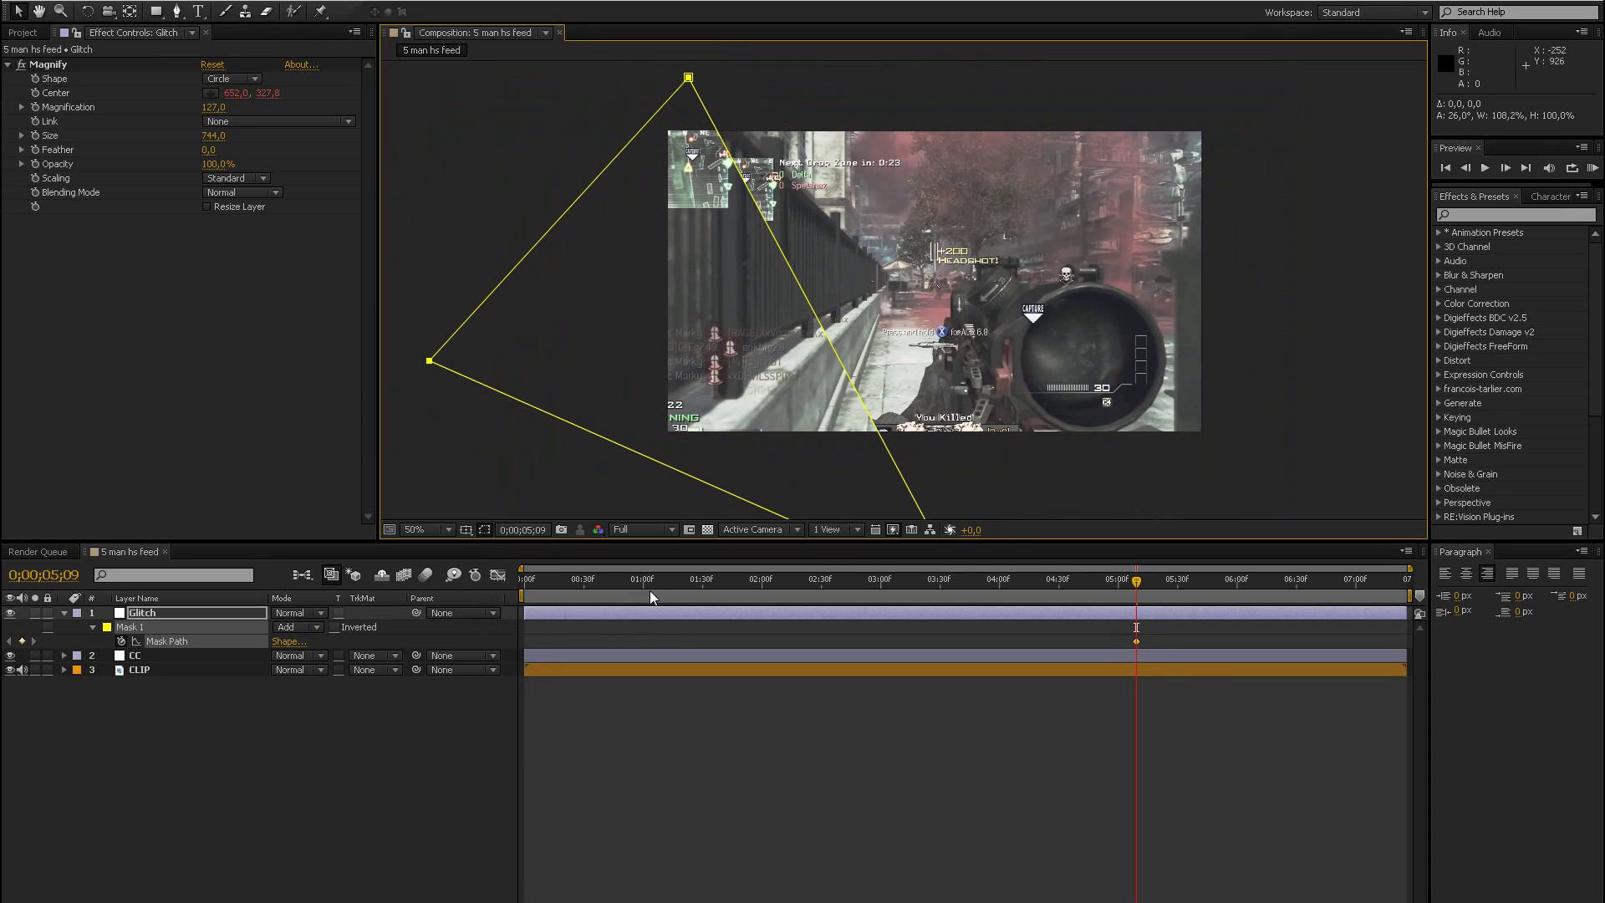
- At 0;00;05;15, rotate Mask 1 by about -34° and move it about 100 px right and 184 px down
key(space)
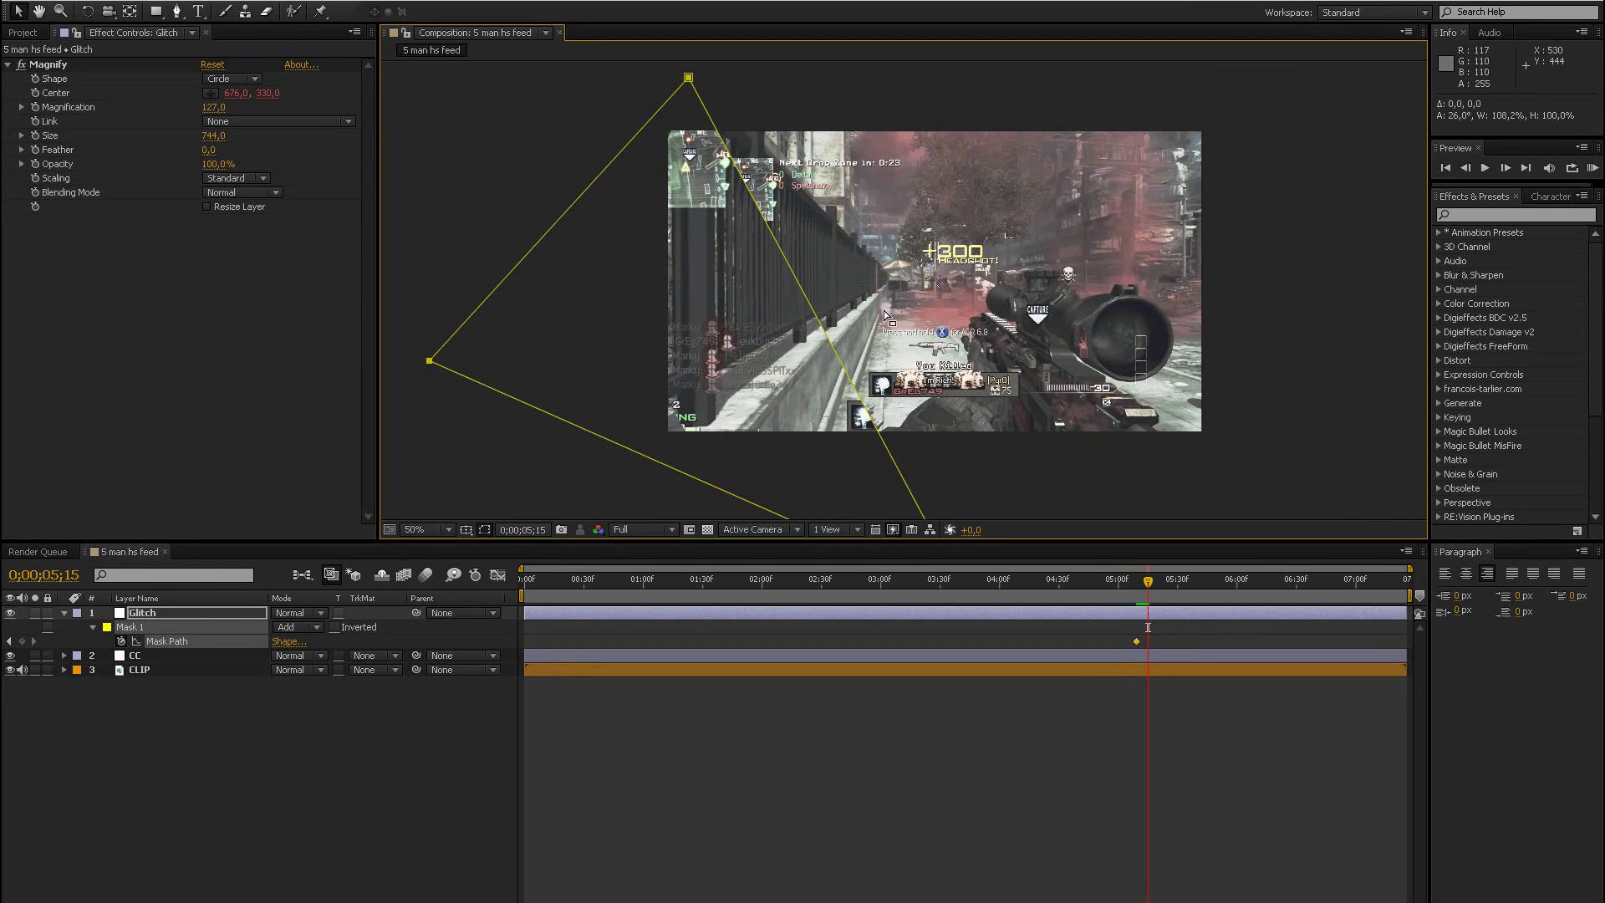
double_click(689, 77)
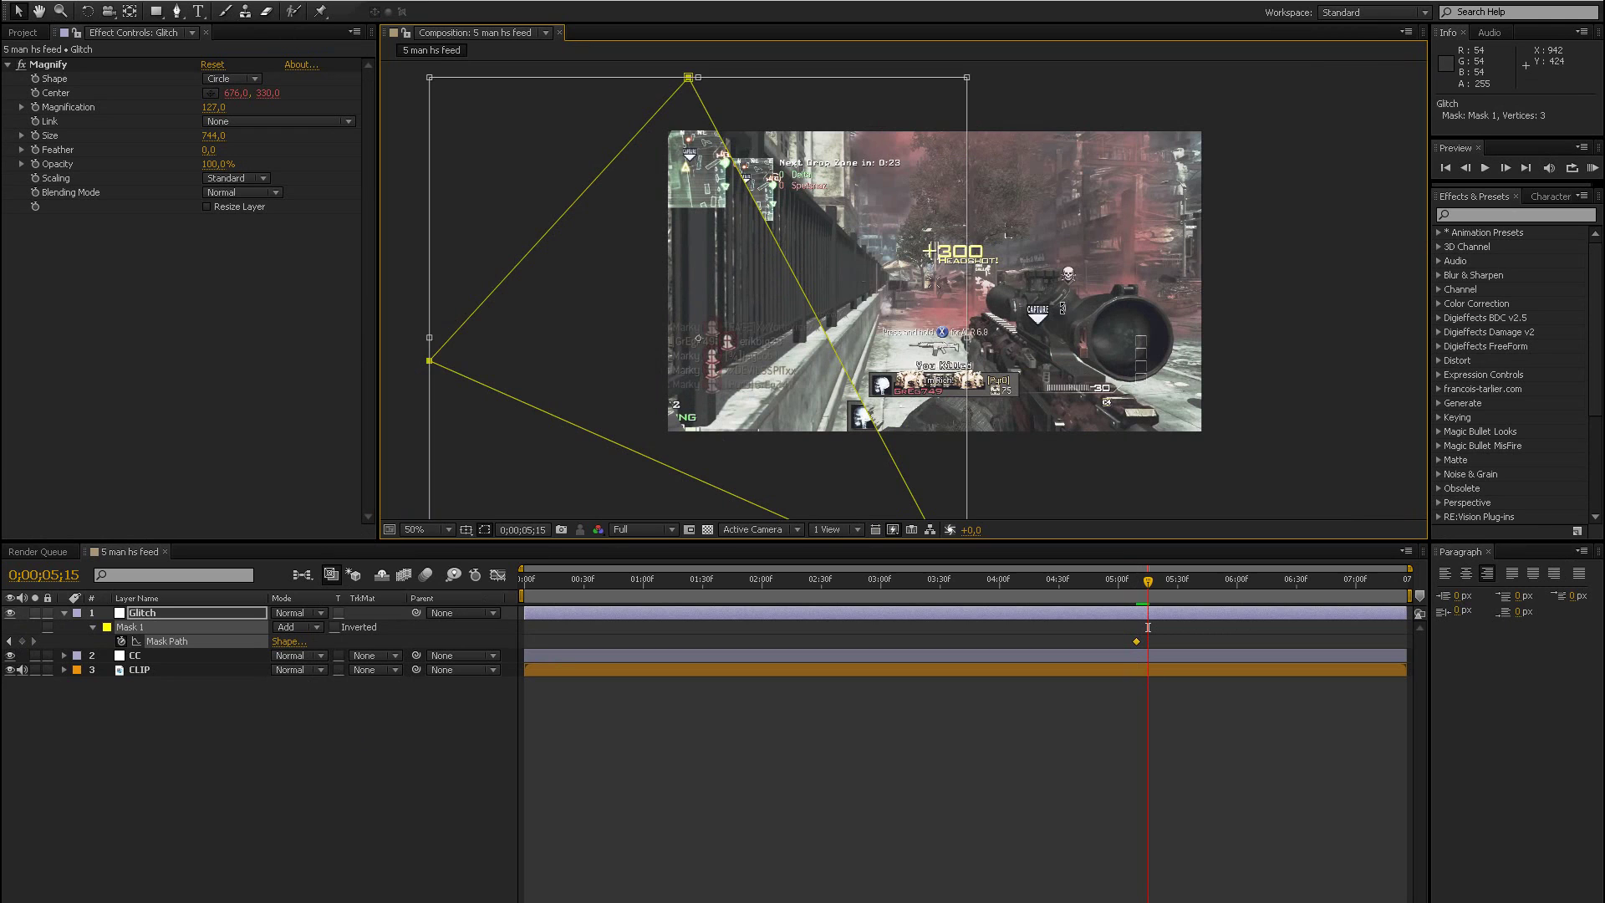
drag(1062, 309, 1060, 157)
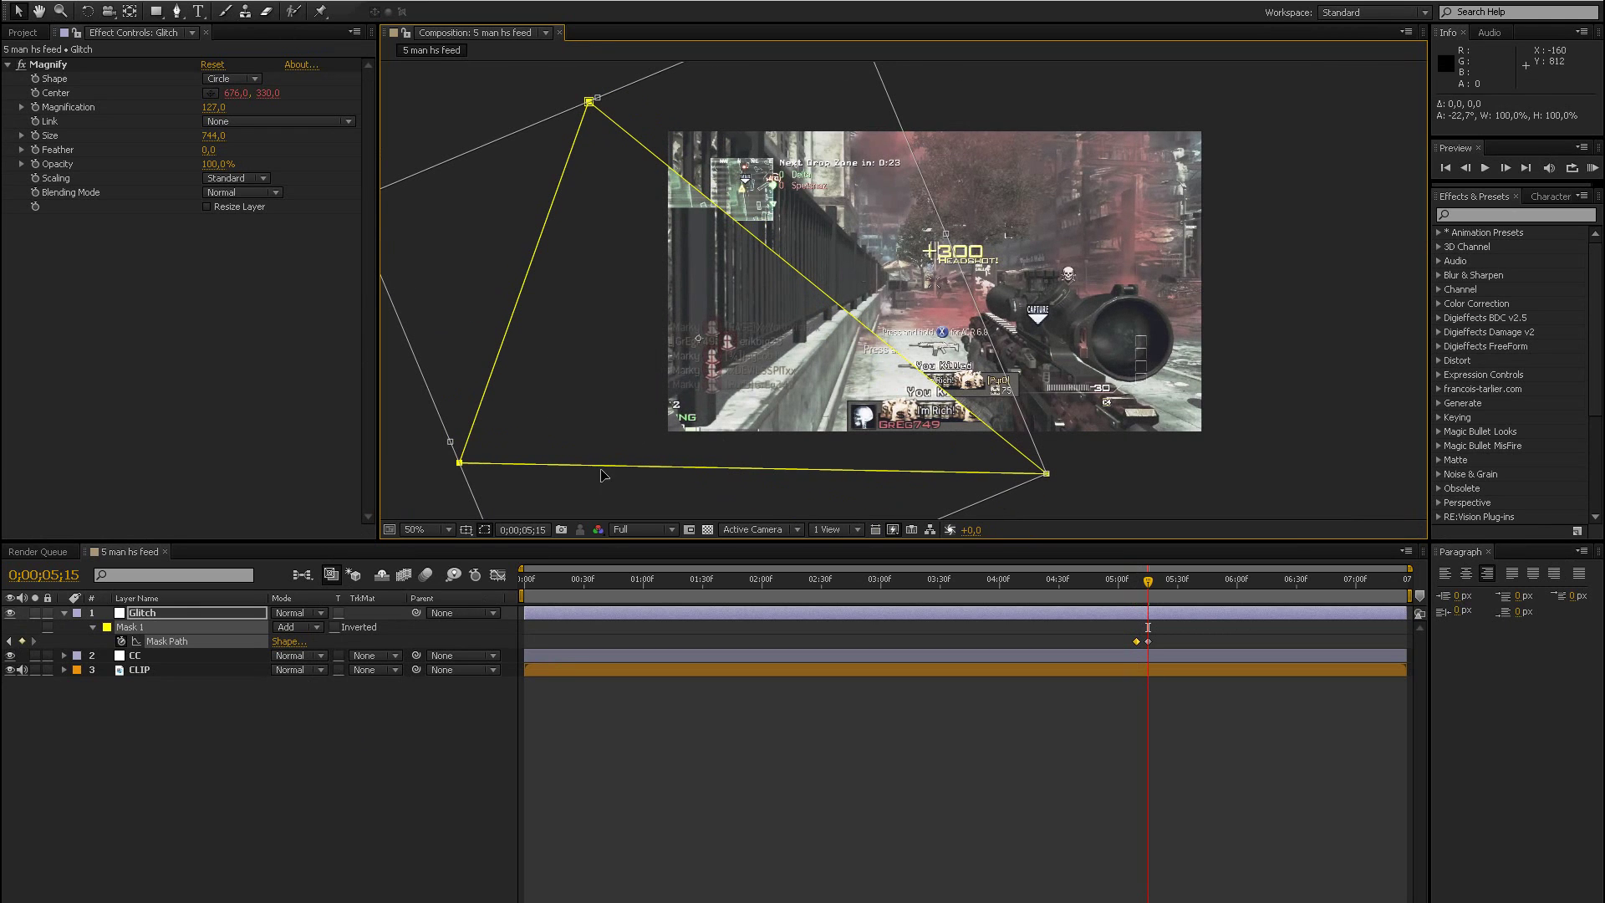
drag(688, 393, 730, 474)
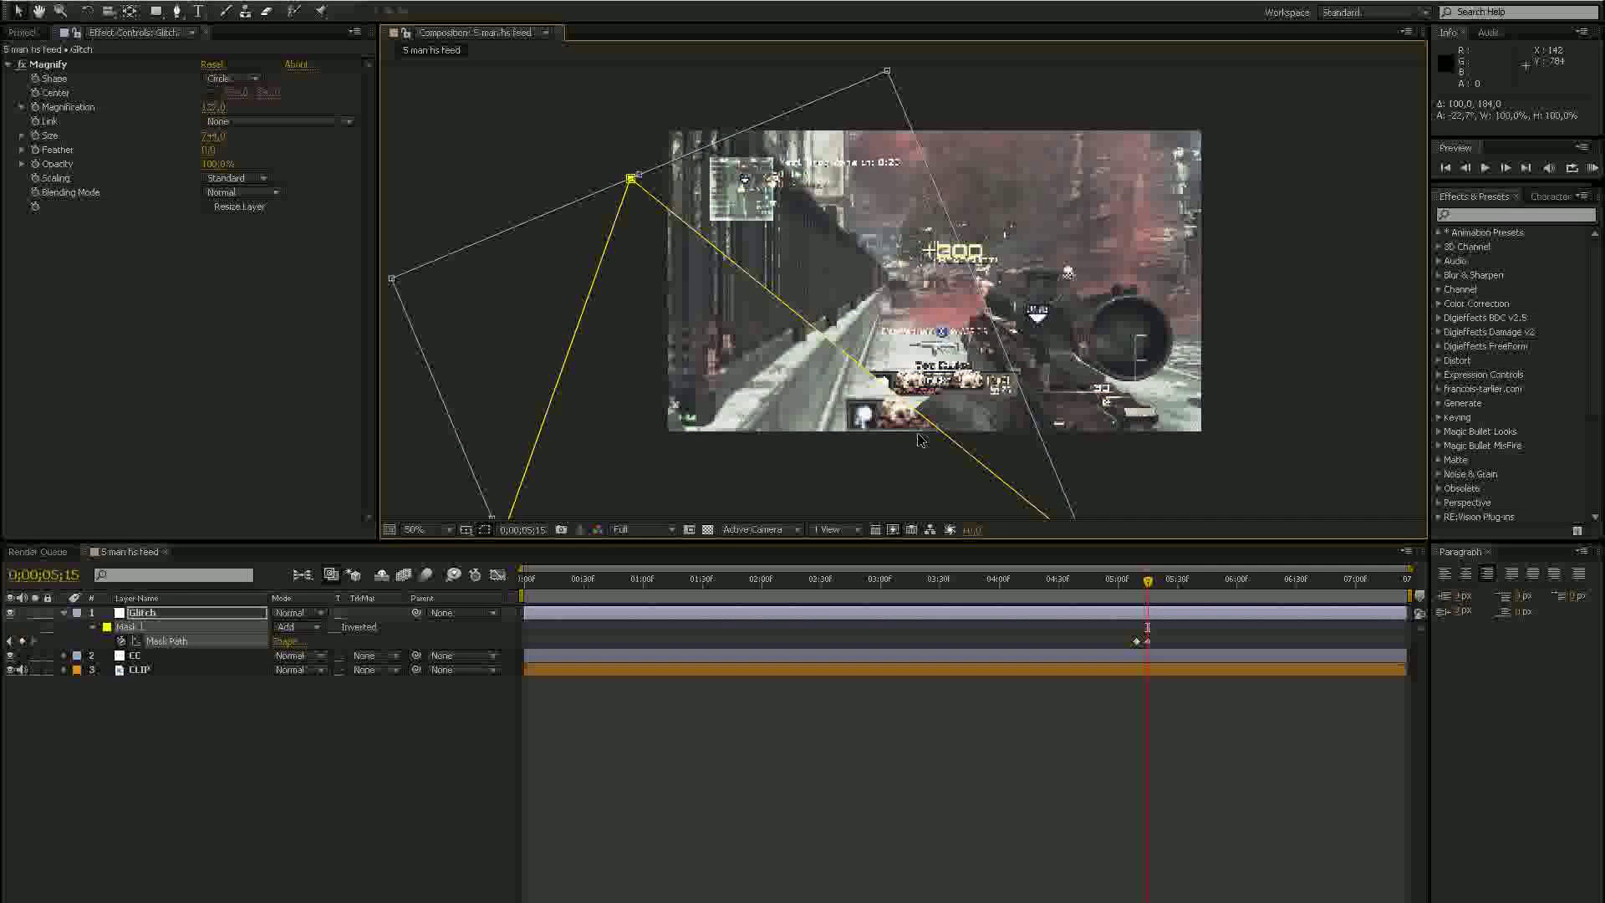
drag(1170, 368, 1162, 294)
key(Return)
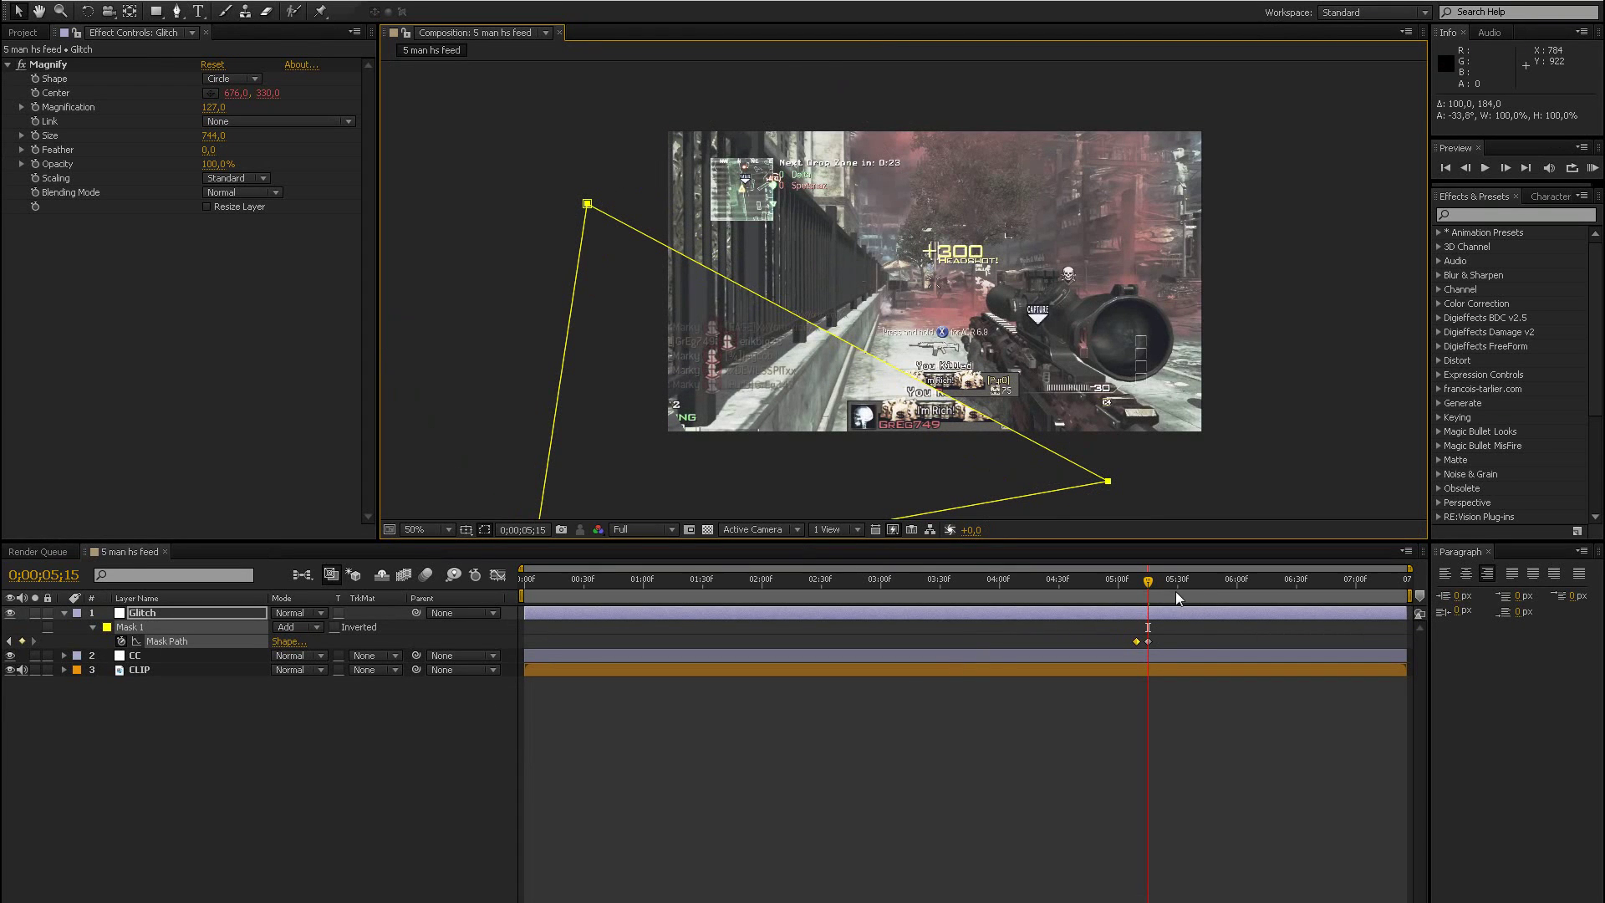
- Add a Mask Path keyframe at 0;00;05;25 with the mask slightly moved and rotated, and shift that keyframe several frames forward
key(shift+Page_Down)
drag(589, 206, 651, 255)
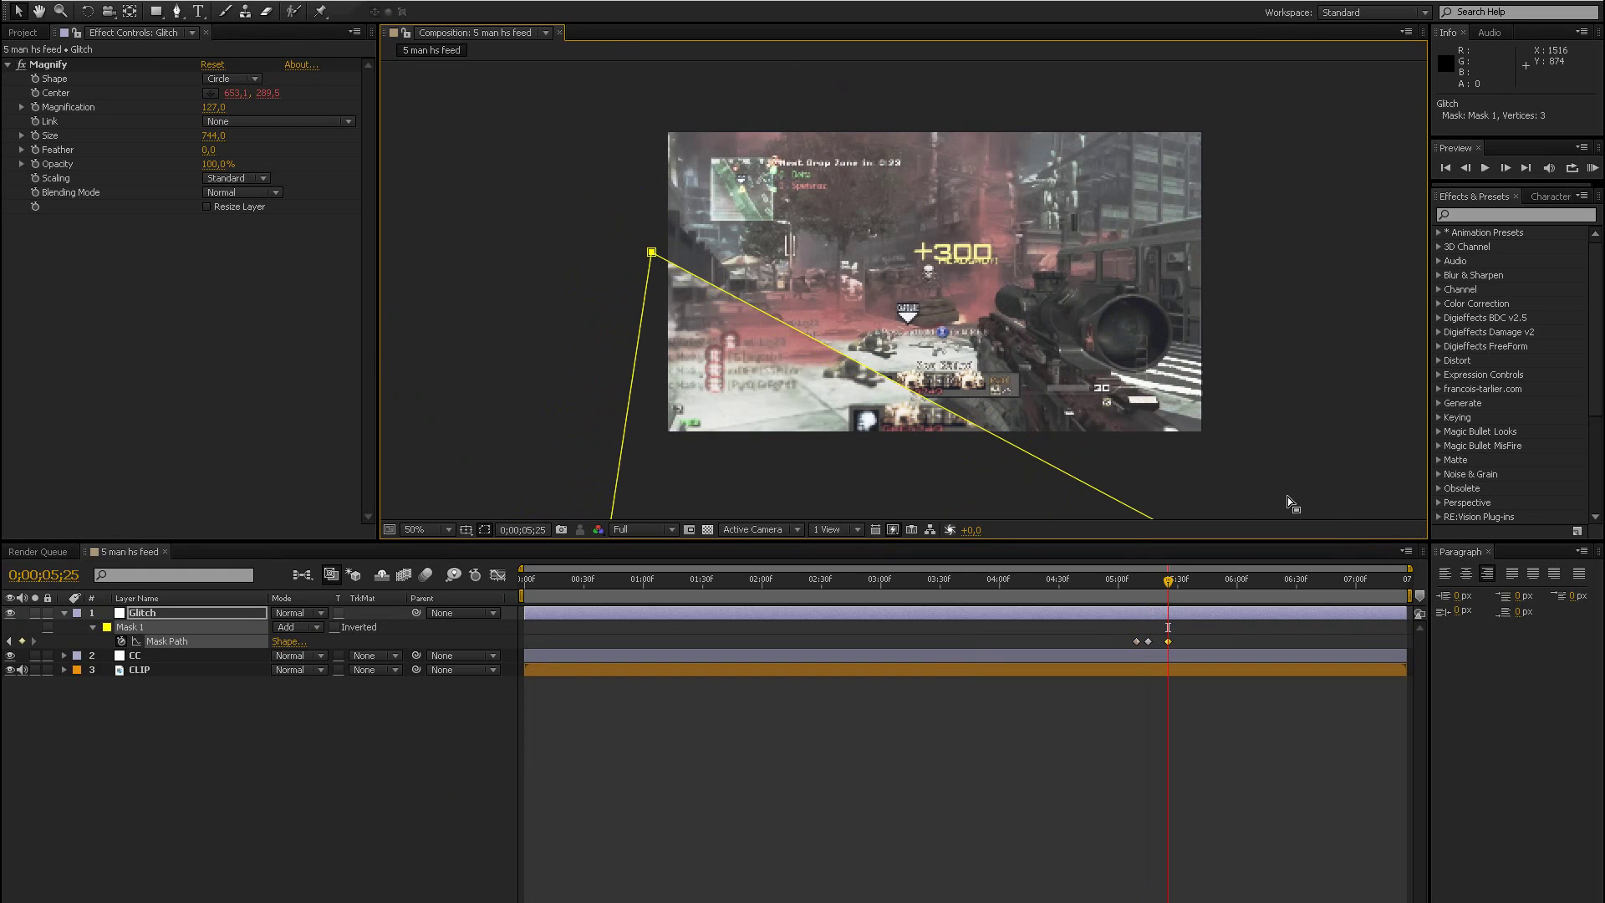
scroll(1184, 475, down, 2)
double_click(1158, 449)
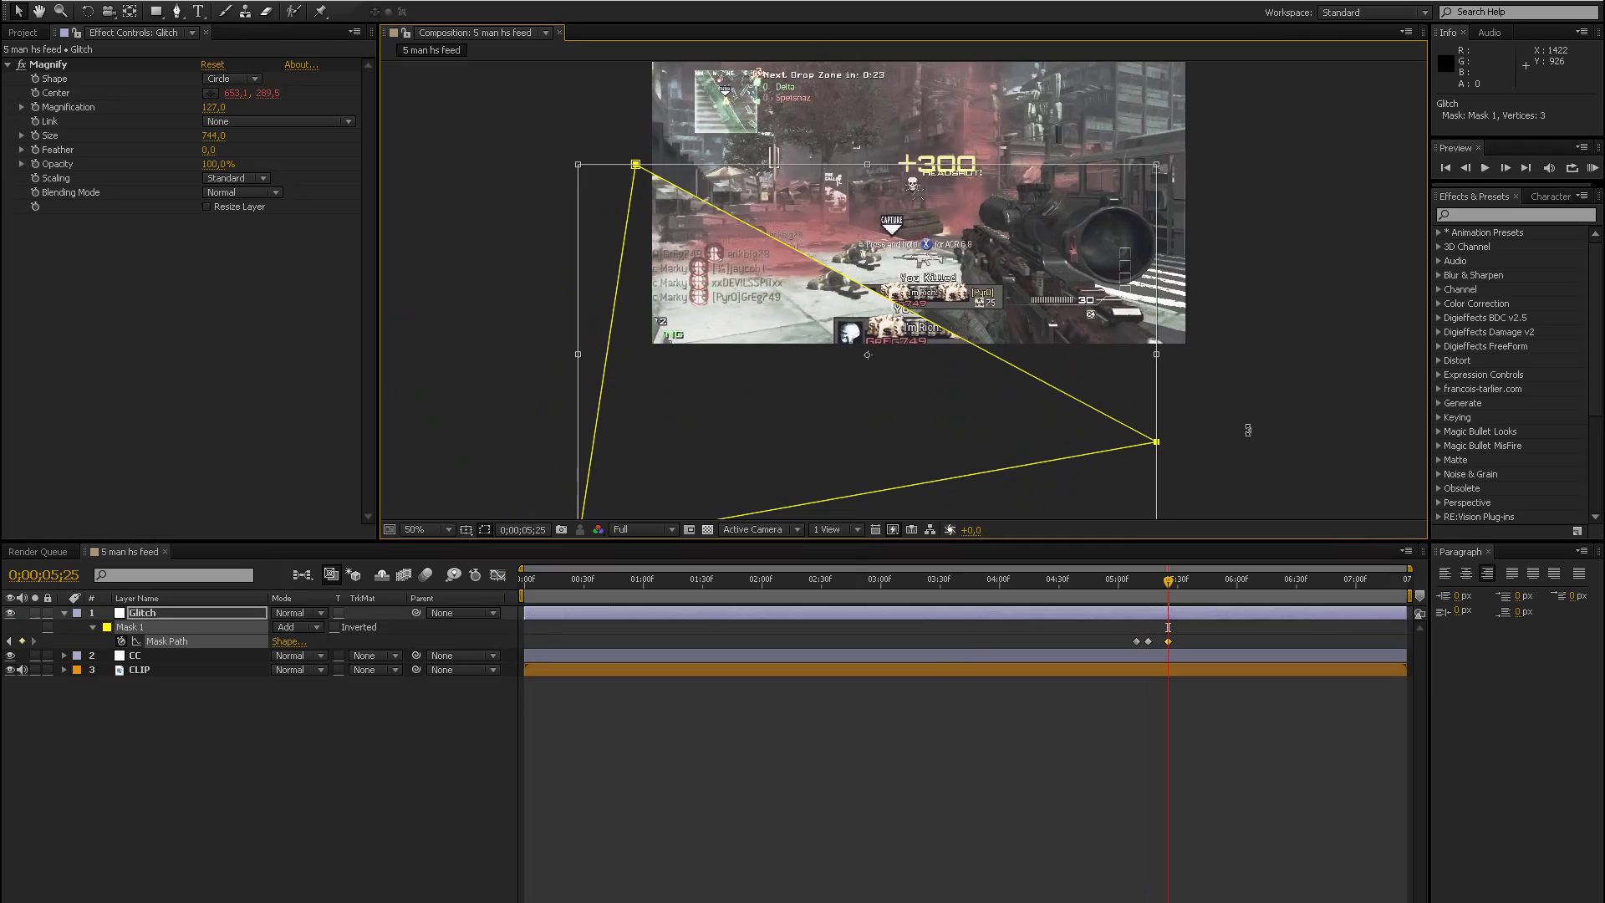
drag(1251, 412, 1258, 400)
drag(952, 466, 948, 452)
key(Return)
drag(1167, 642, 1184, 641)
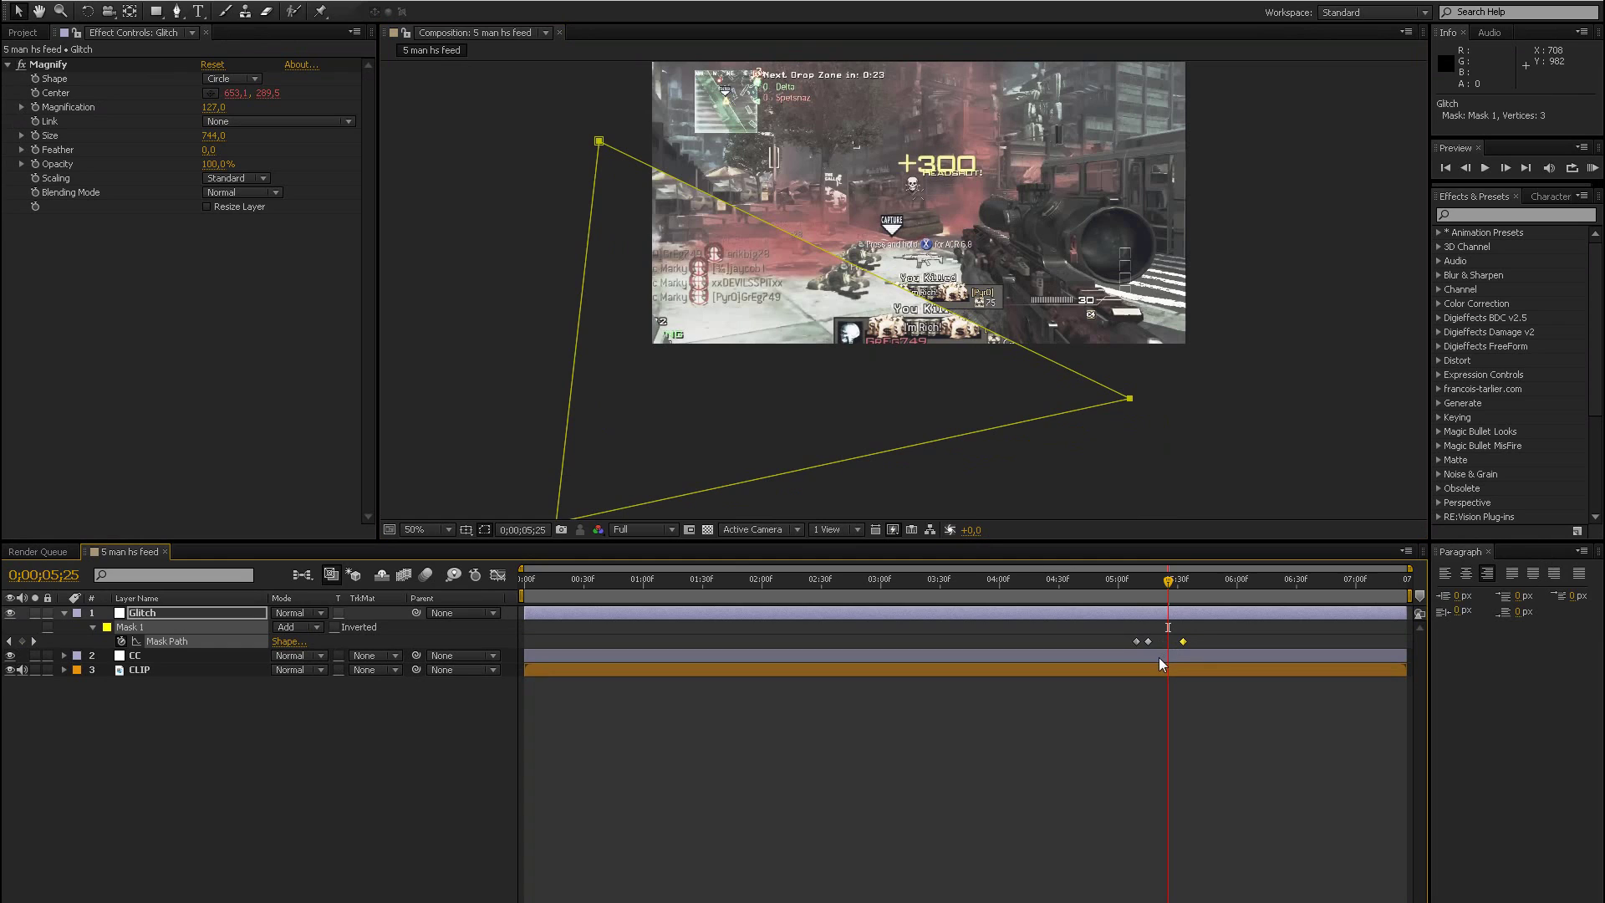
click(1018, 736)
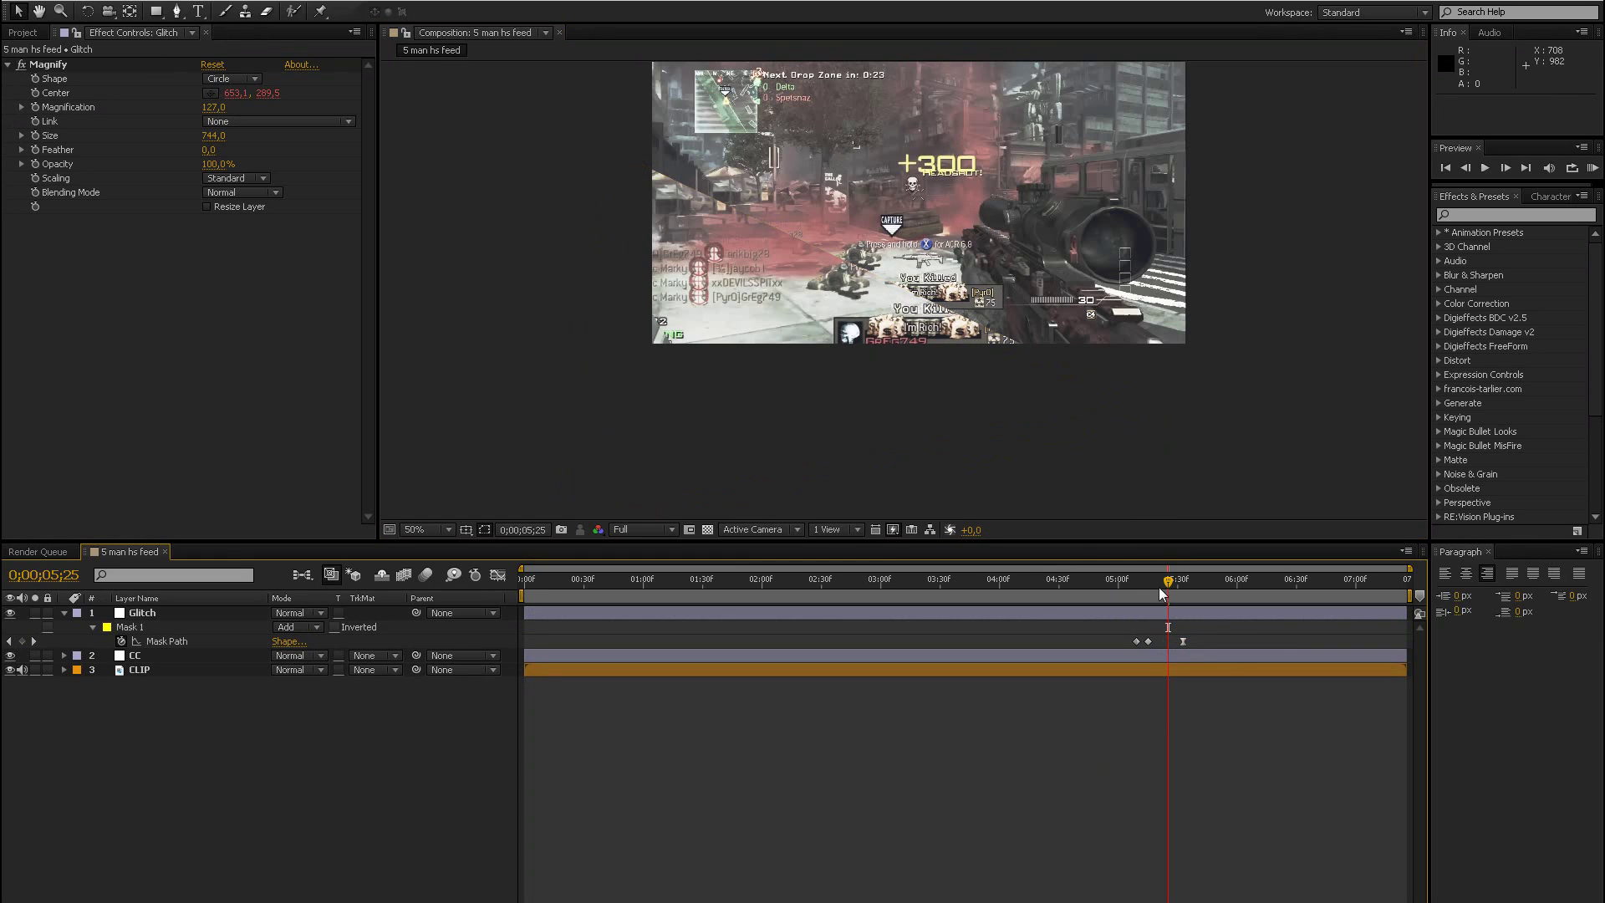
- Set the work area to start at 0;00;05;07 and fit the composition in its view
drag(525, 595, 1130, 600)
click(430, 530)
click(428, 561)
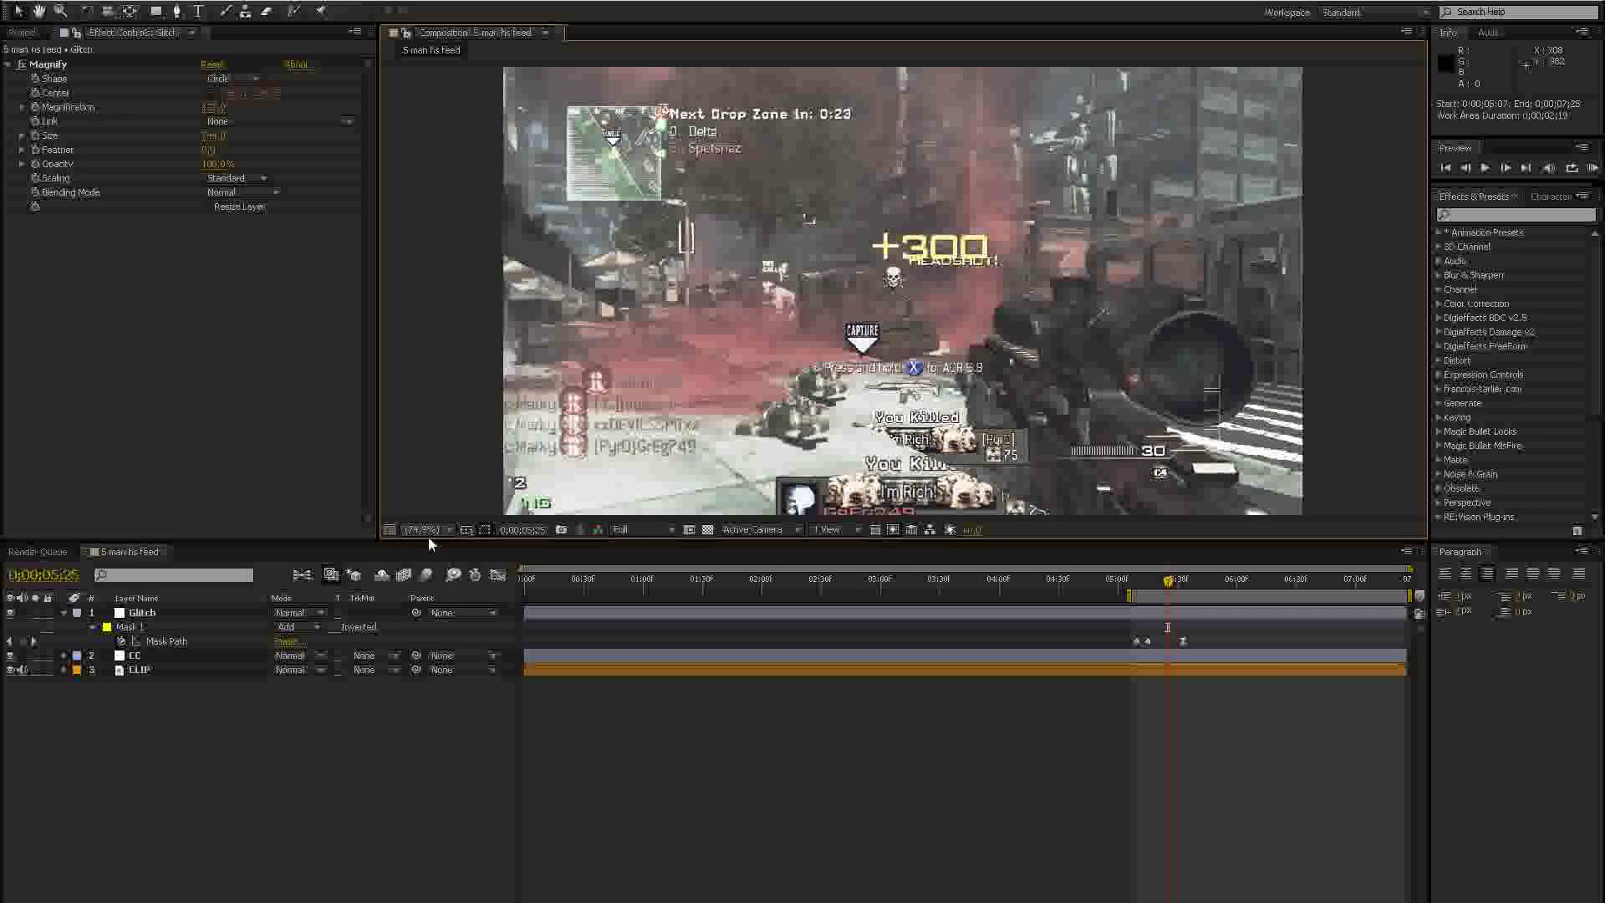
click(428, 534)
click(344, 786)
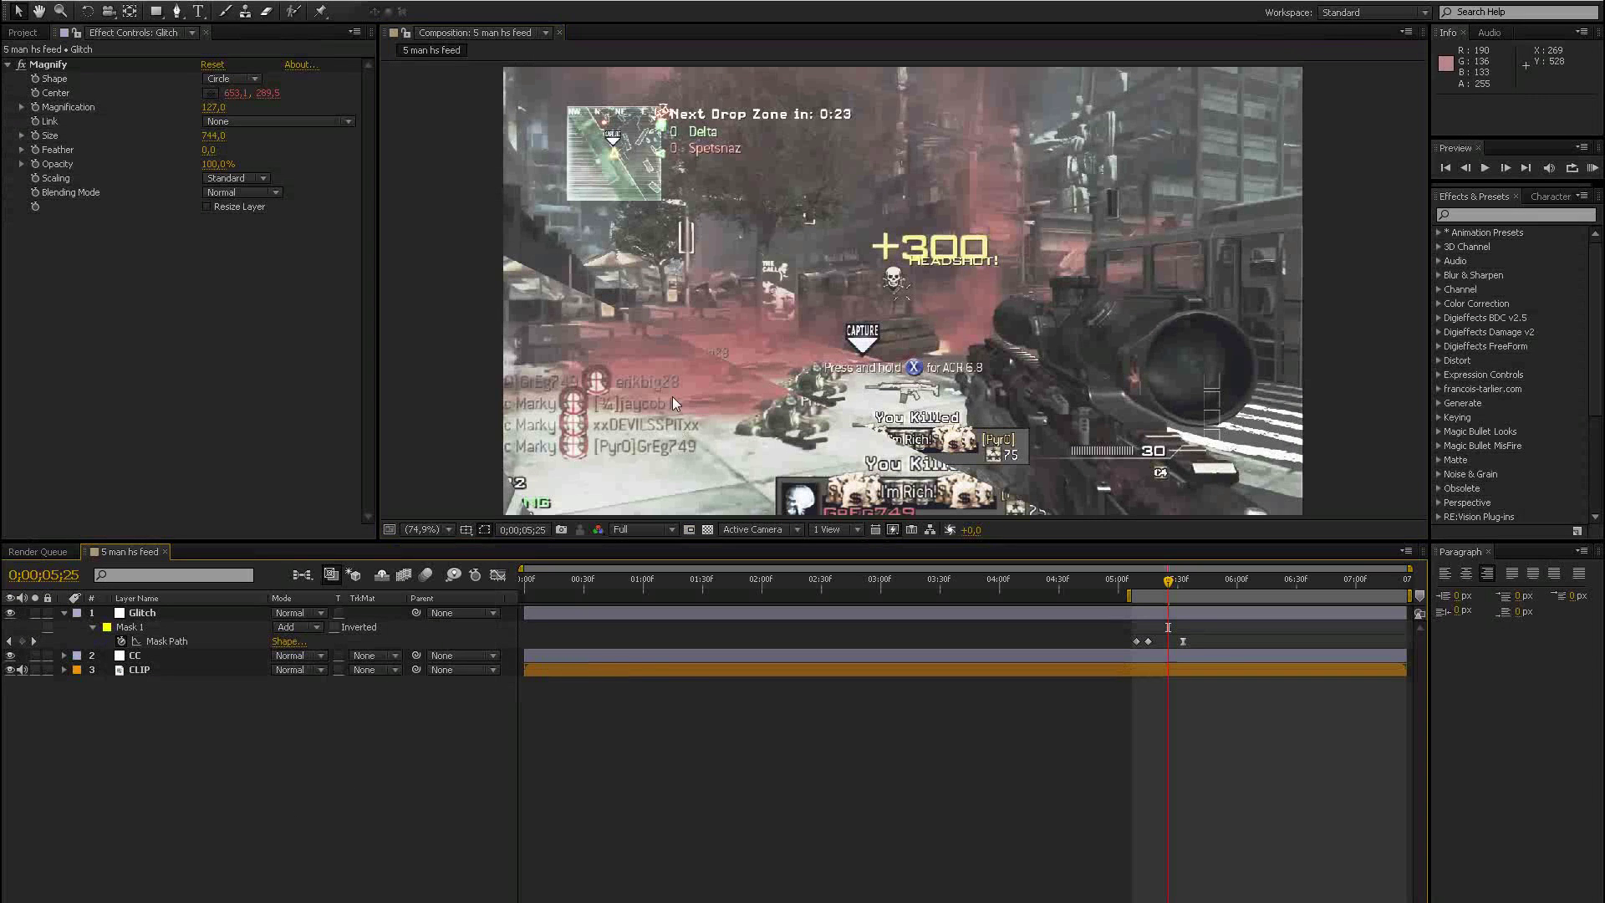
- Switch to the browser and examine the glitch effect in the reference edit on YouTube
click(417, 534)
click(464, 850)
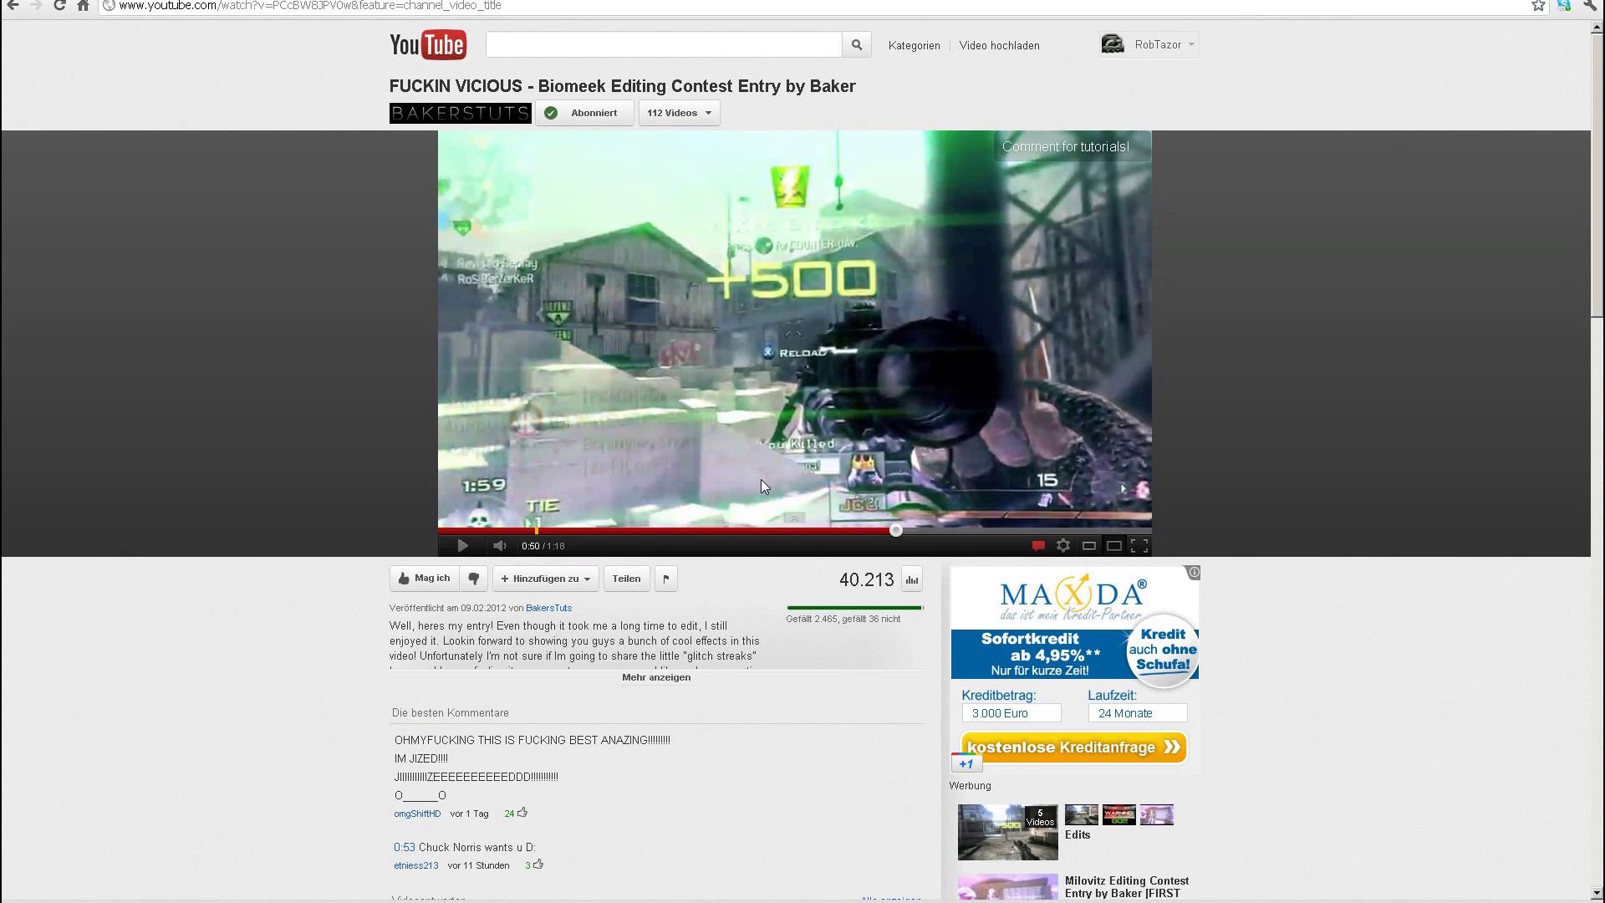
click(589, 445)
click(725, 505)
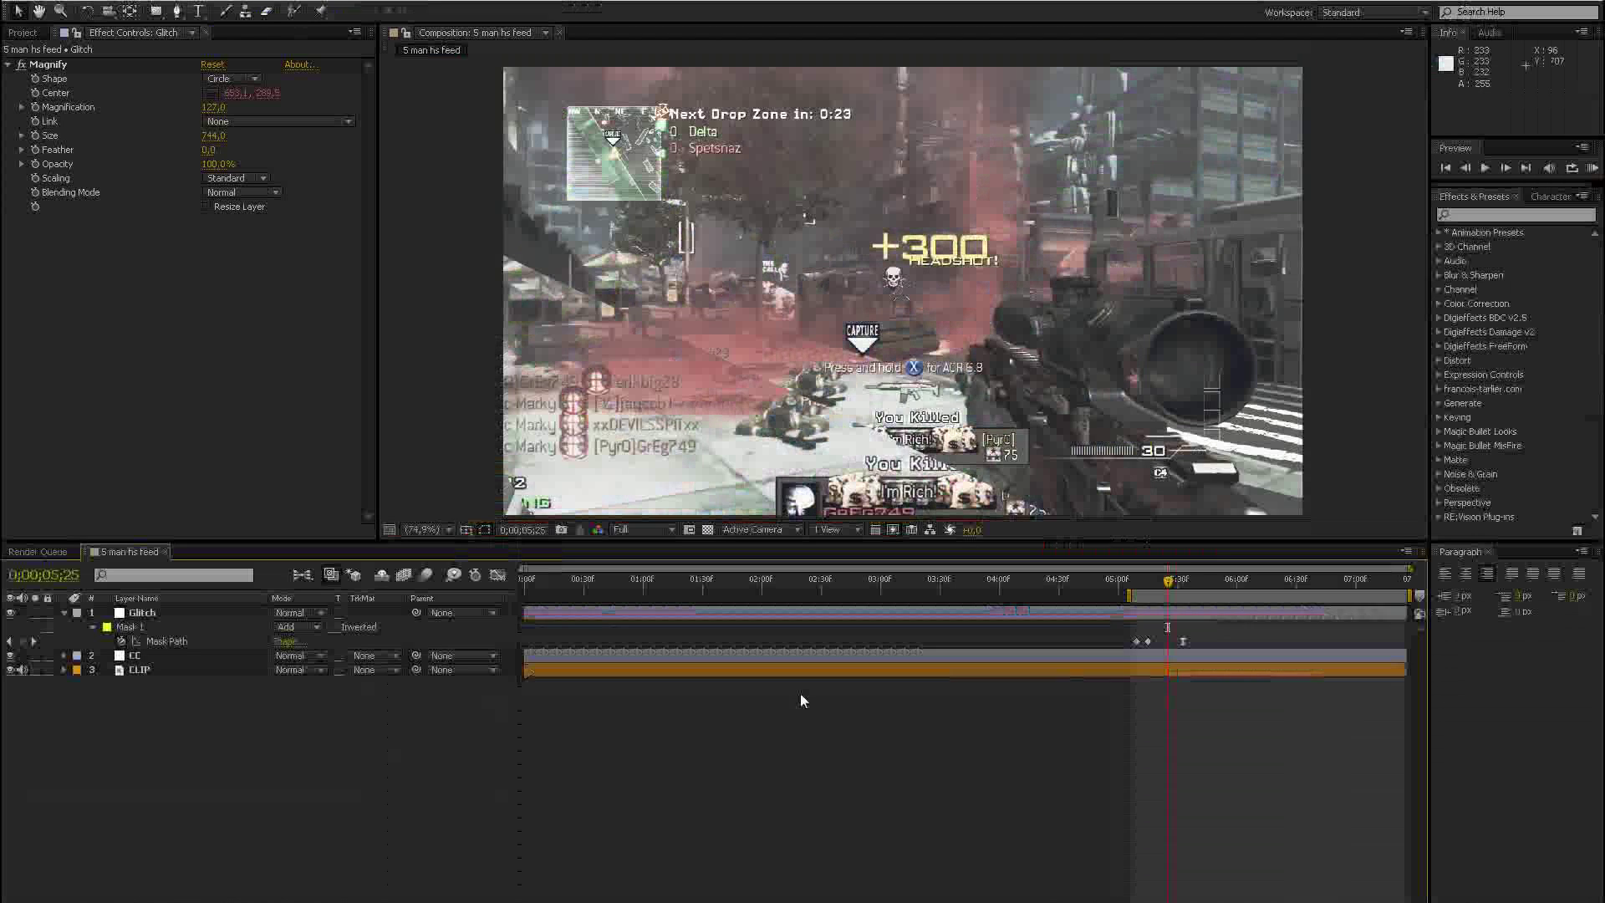
- Return to After Effects and step frame by frame to 0;00;05;29 to examine the glitch
click(1170, 580)
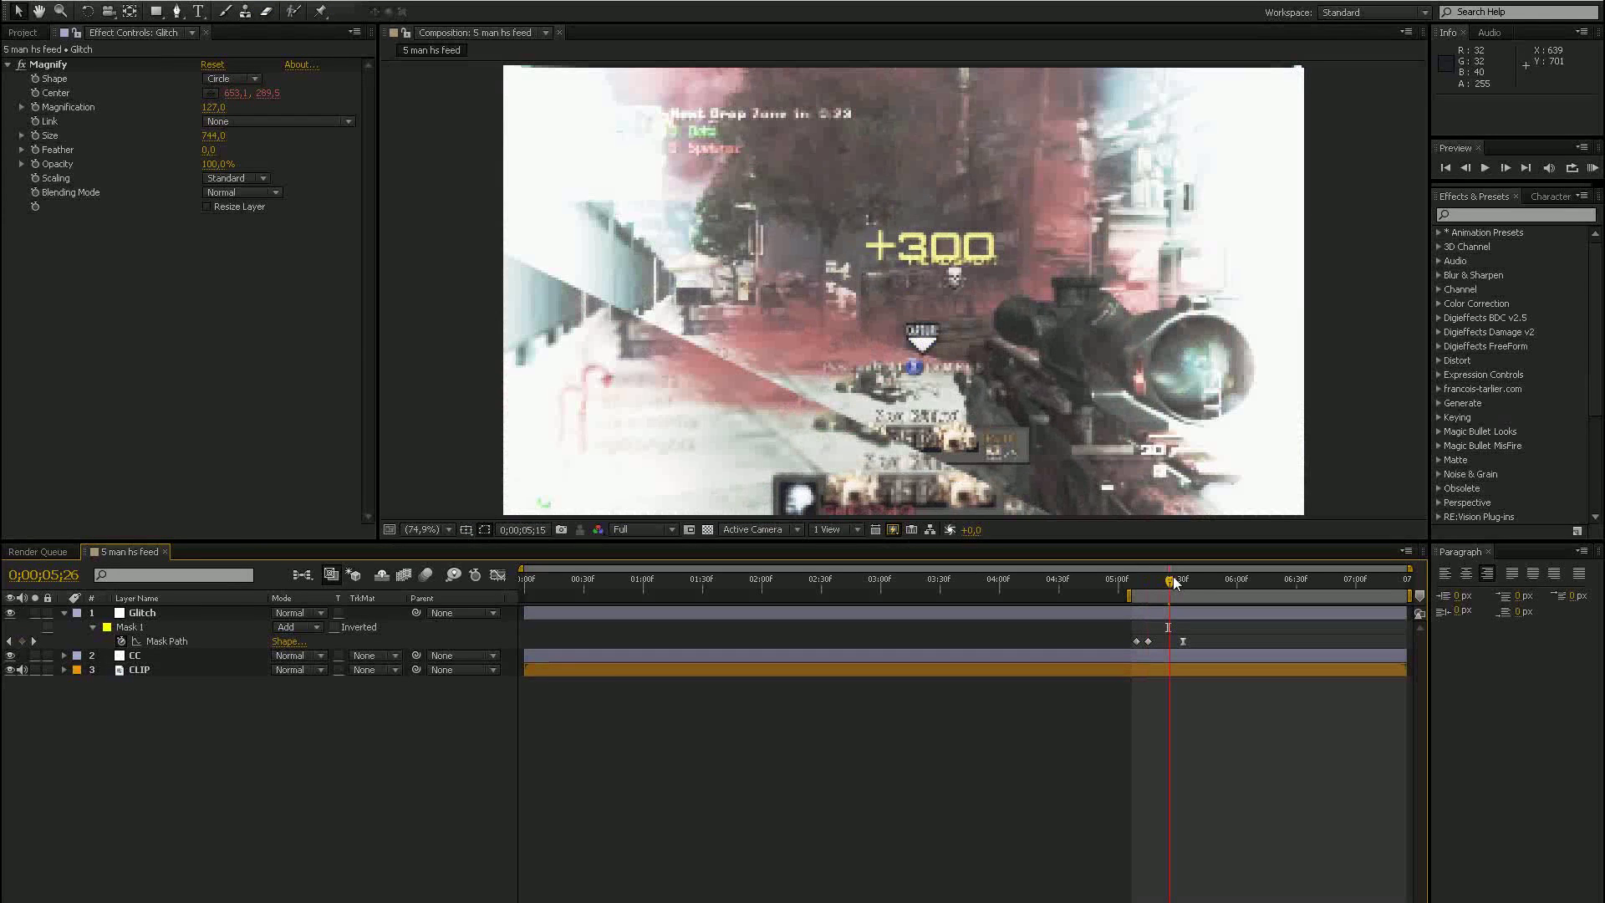
key(Page_Down)
key(Page_Down)
key(Page_Down)
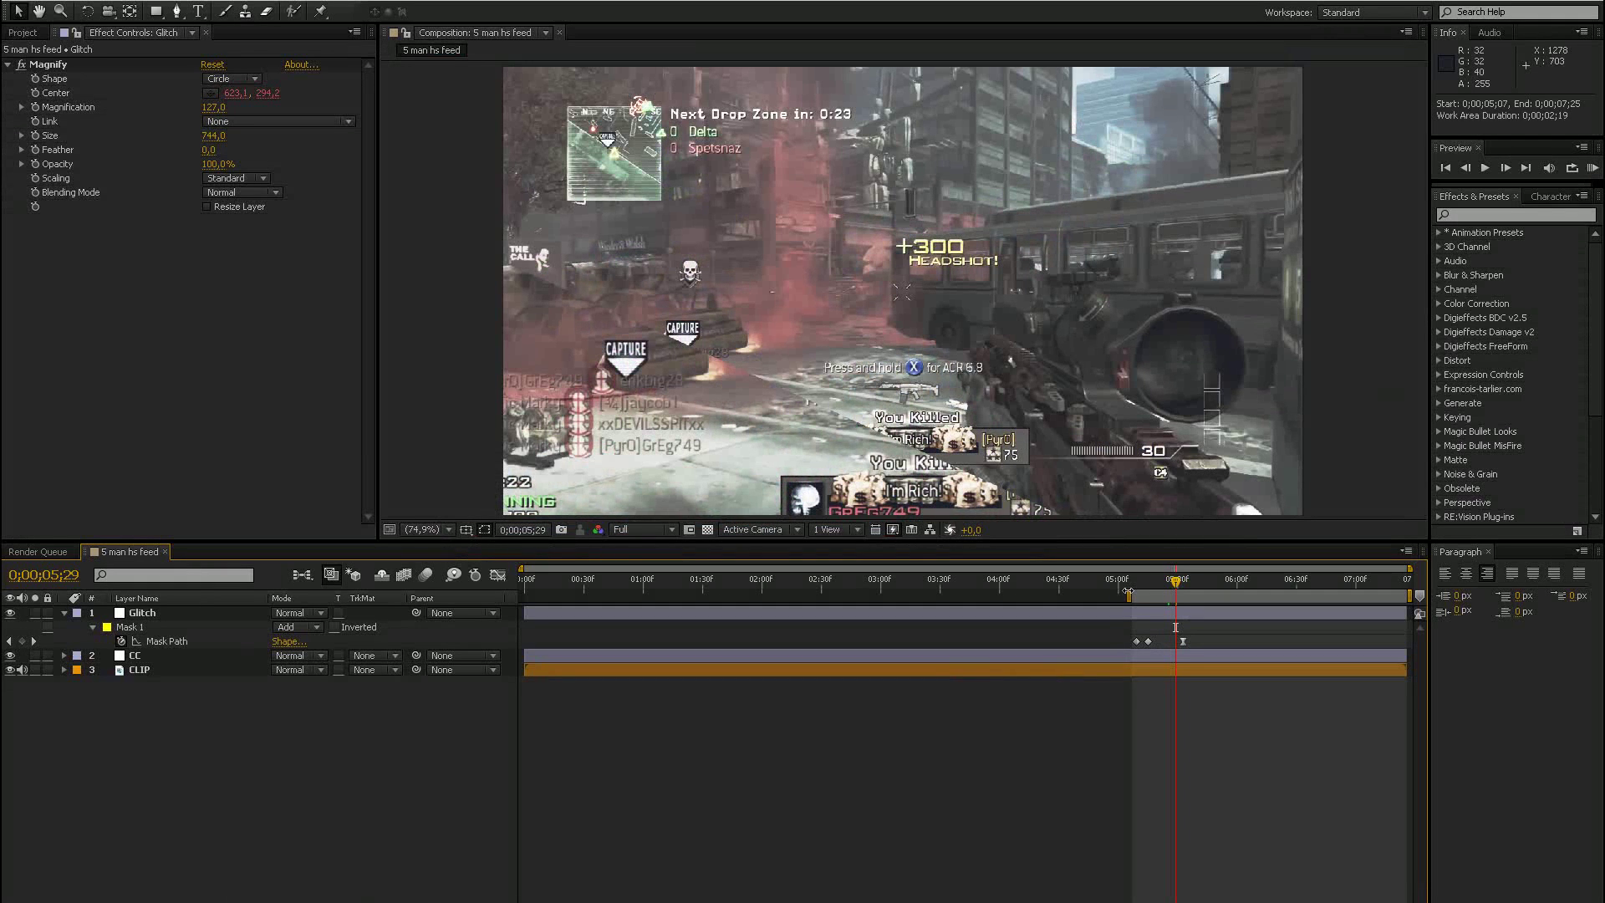
- Move the work area start between 03:30f and 04:00f, and check the glitch with a RAM preview and at 0;00;05;12
drag(1128, 596, 963, 595)
click(1594, 169)
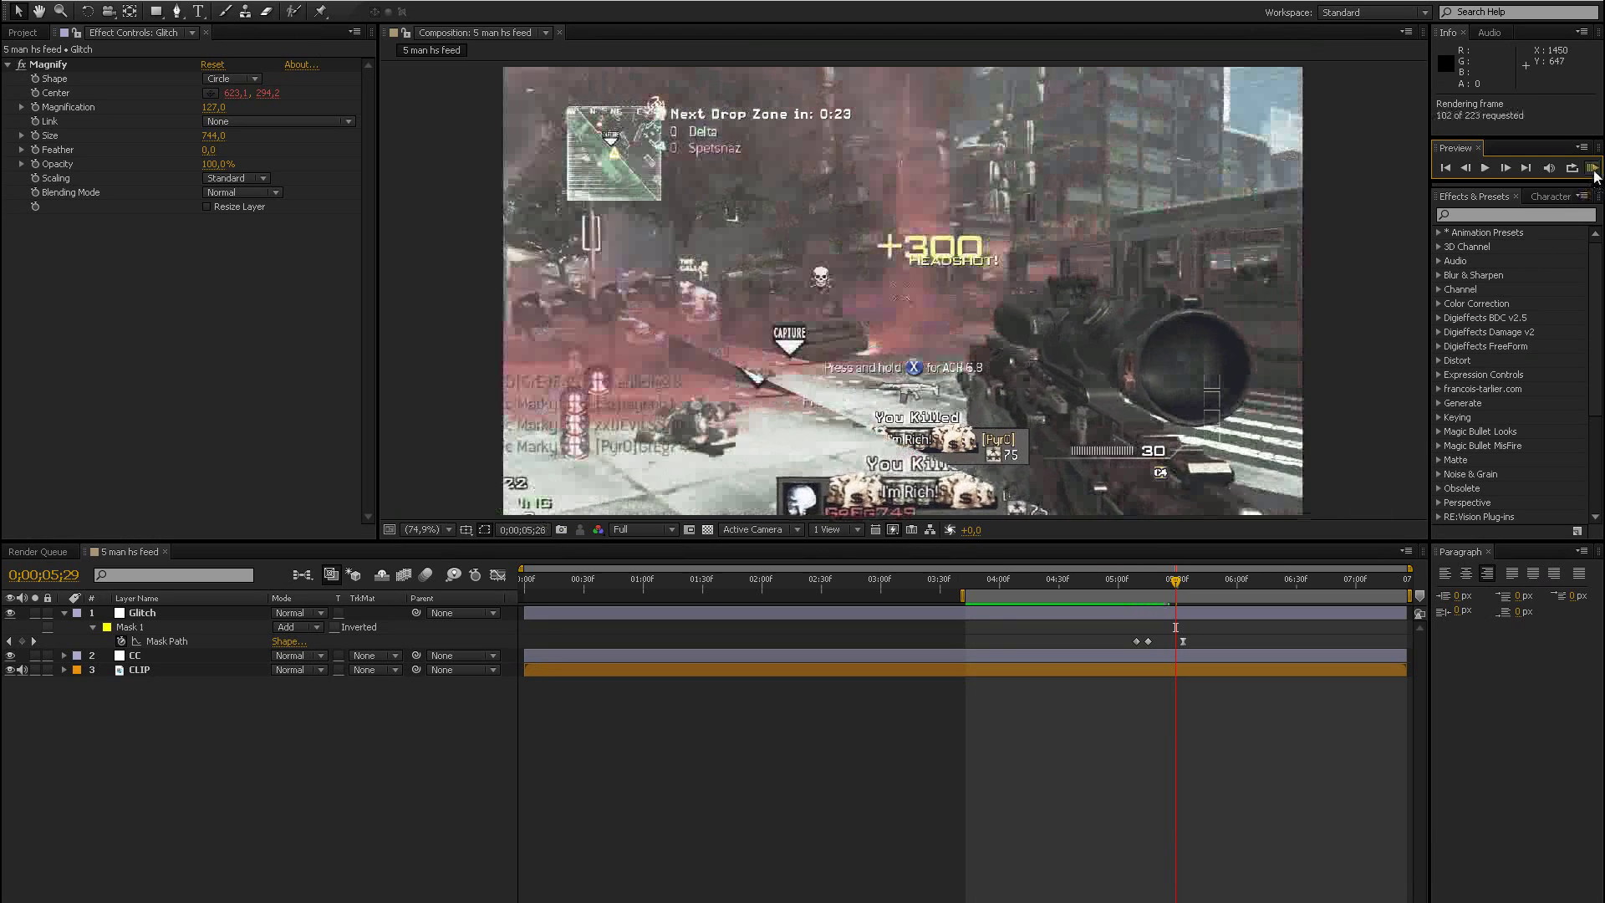
click(1594, 169)
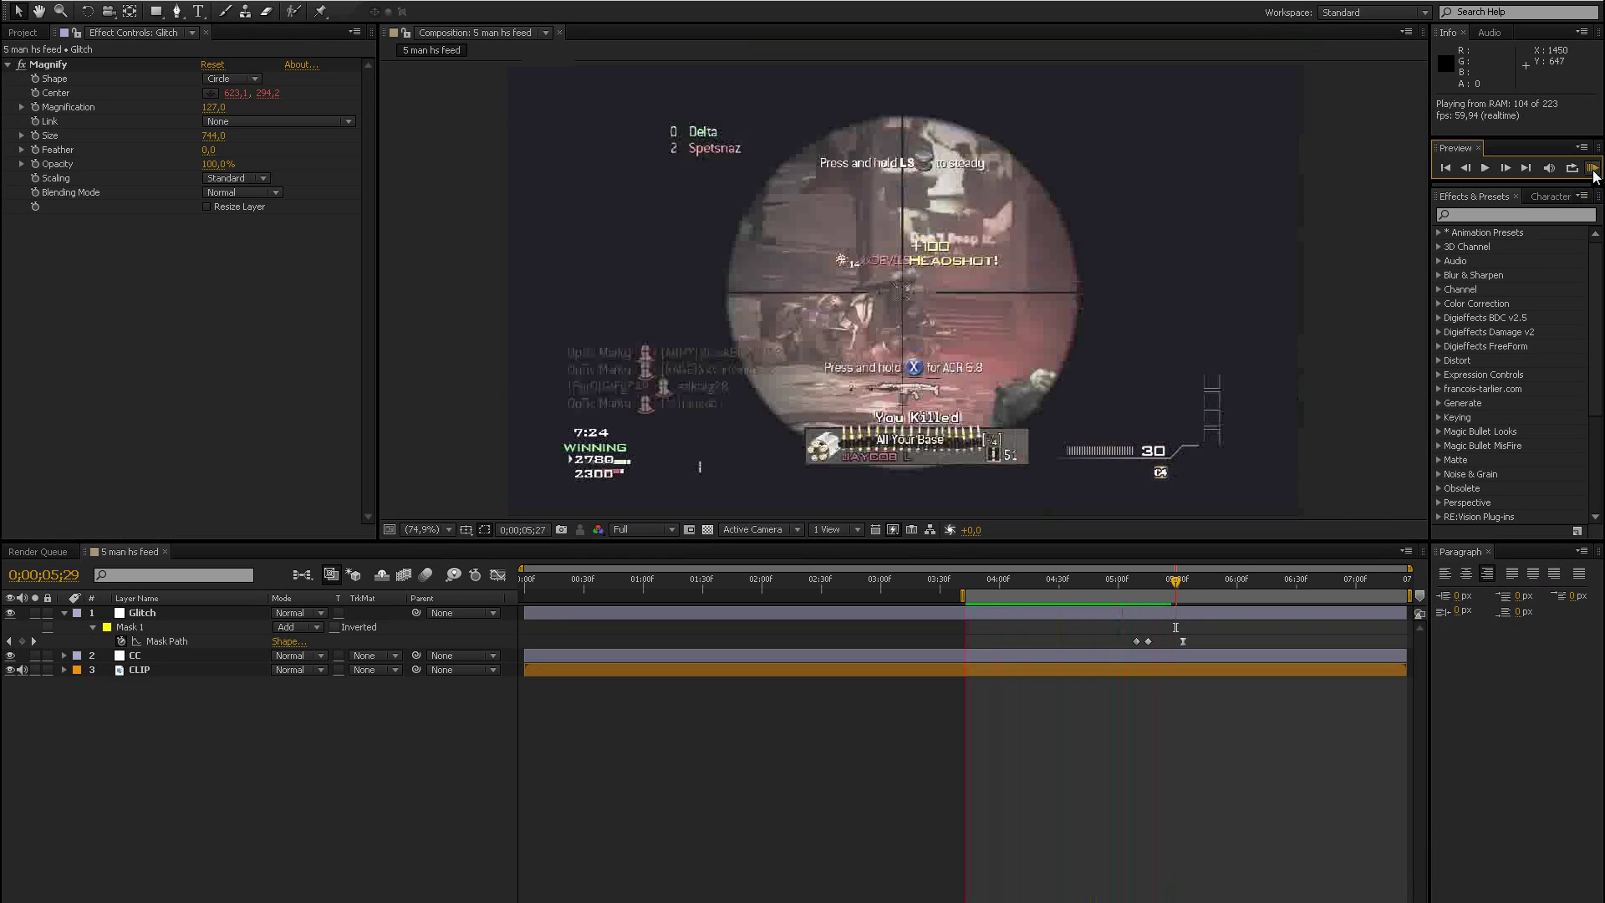
key(space)
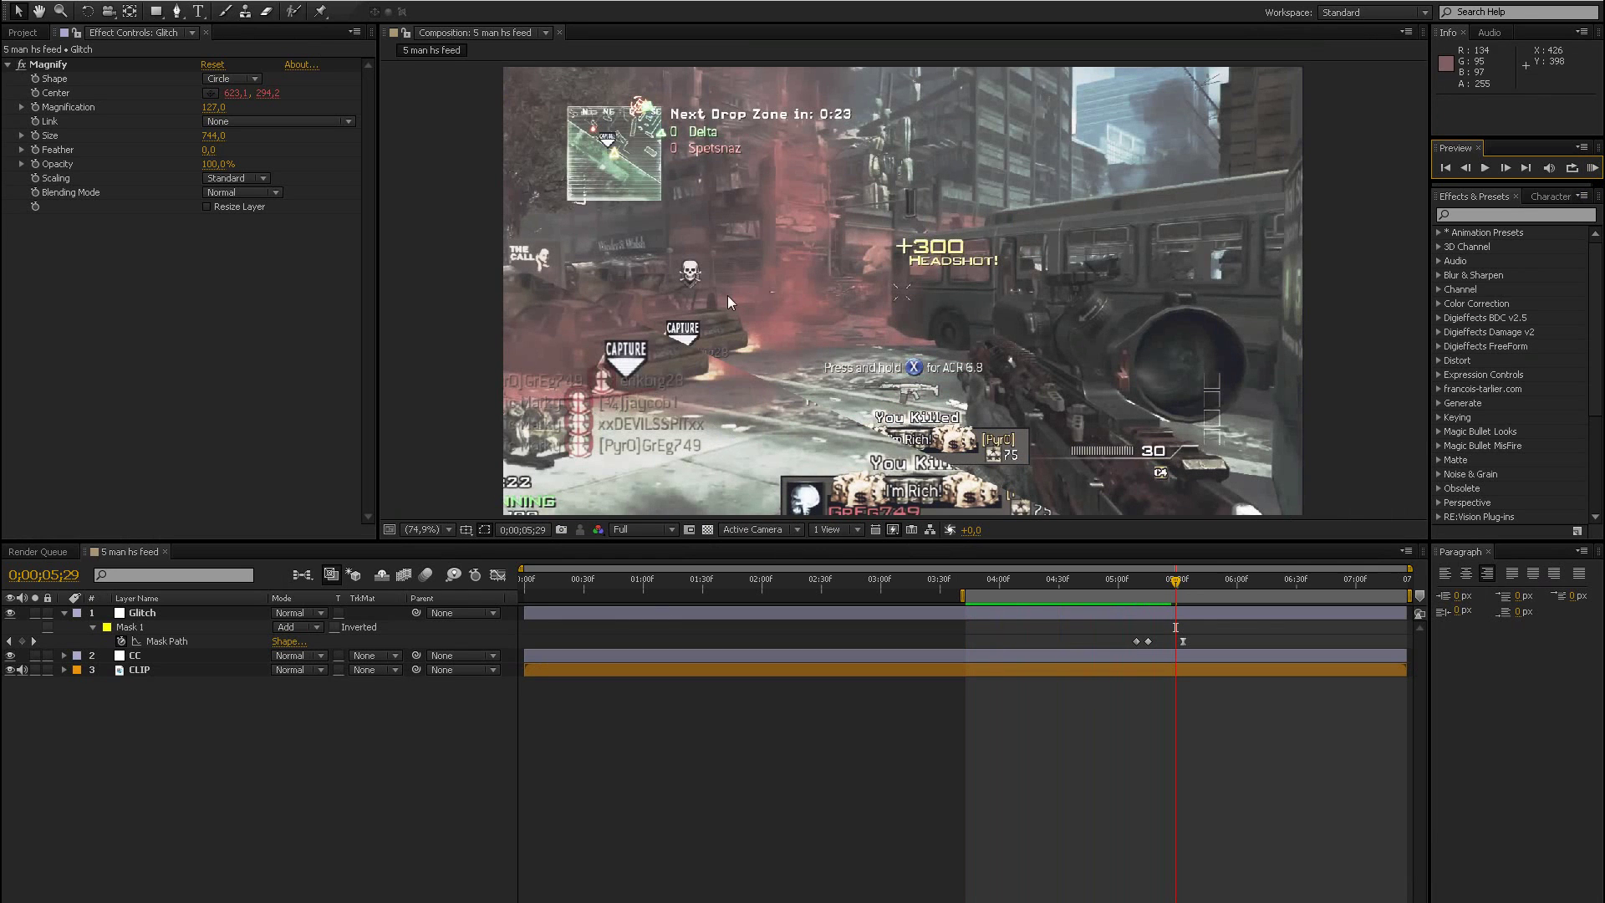
drag(1121, 580, 1142, 579)
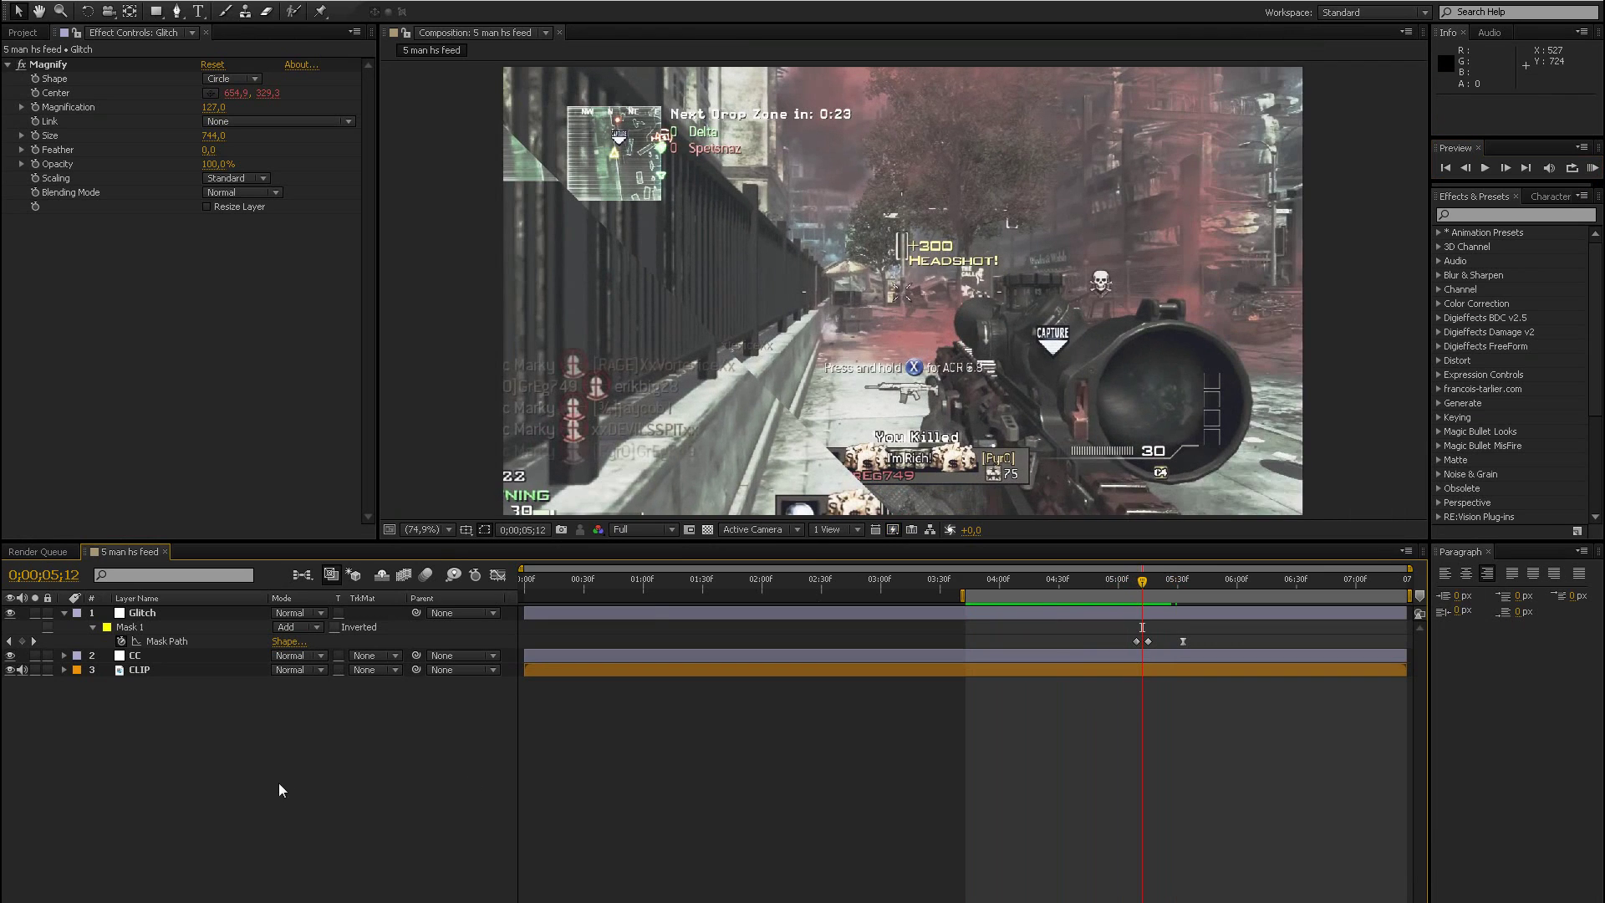
- Apply the Twitch effect to the Glitch layer after Magnify and enable its Slide operator
click(213, 611)
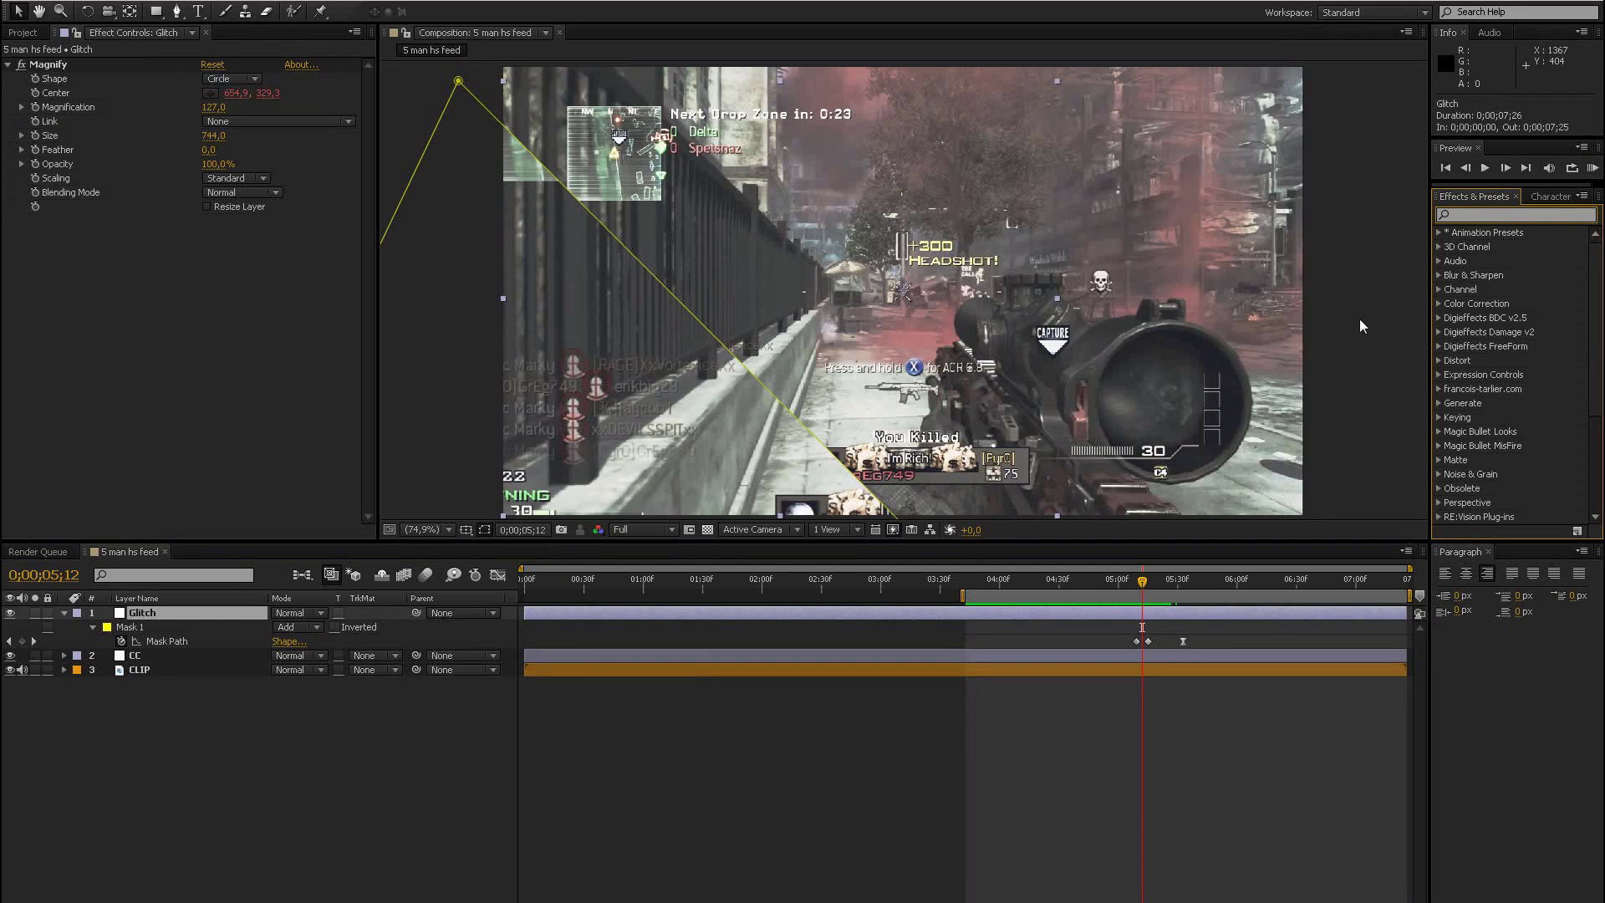
key(ctrl+5)
text(twit)
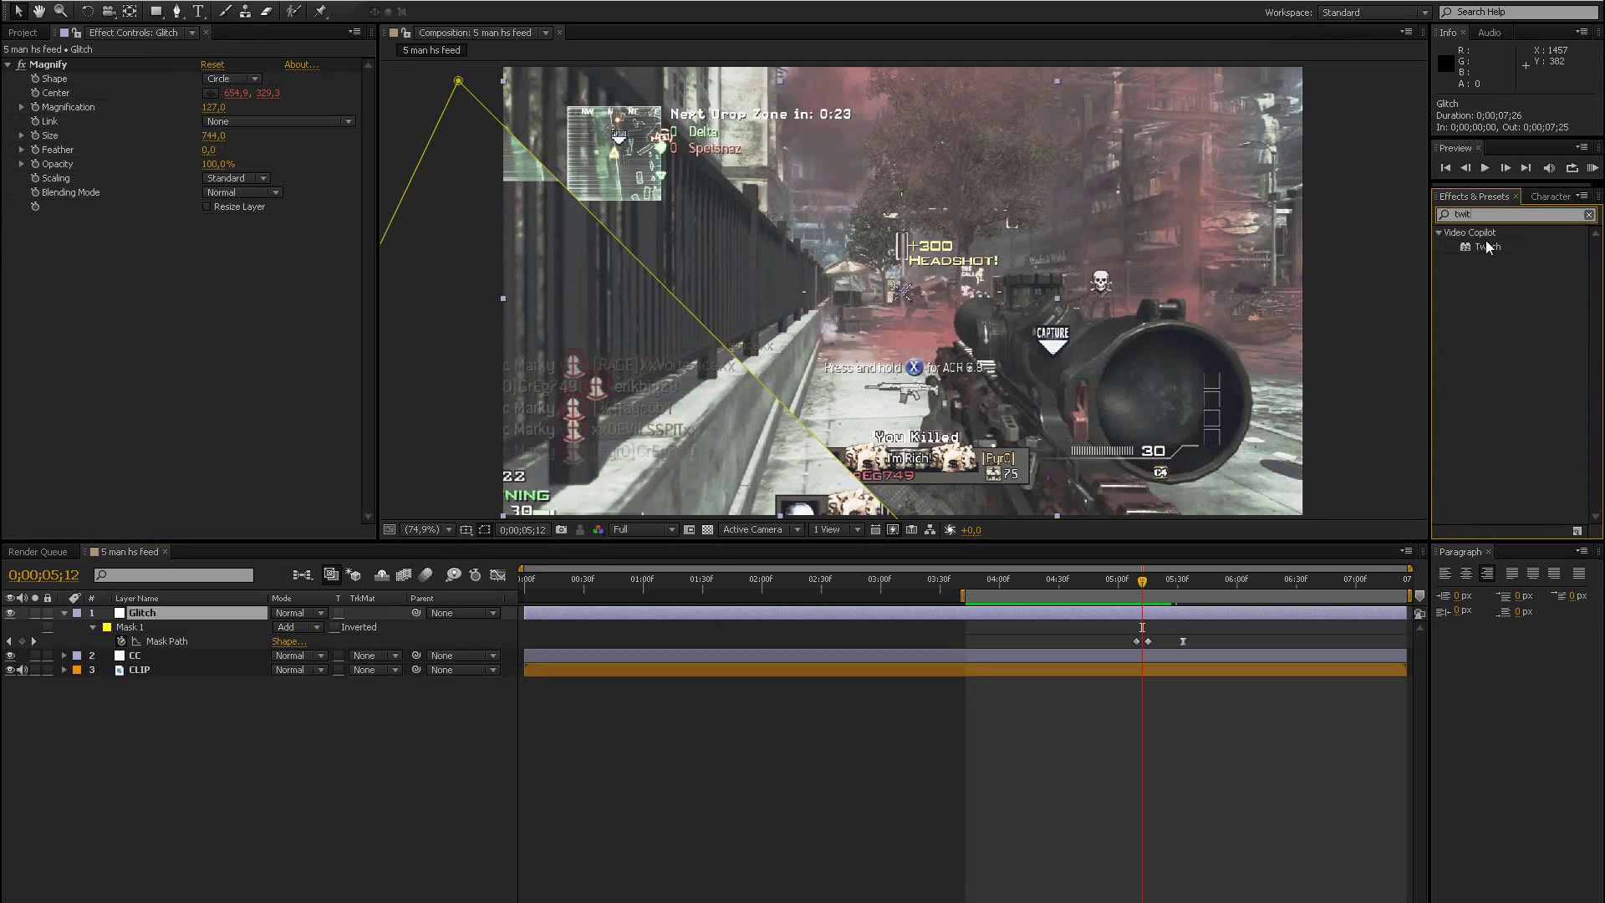
drag(1487, 247, 119, 293)
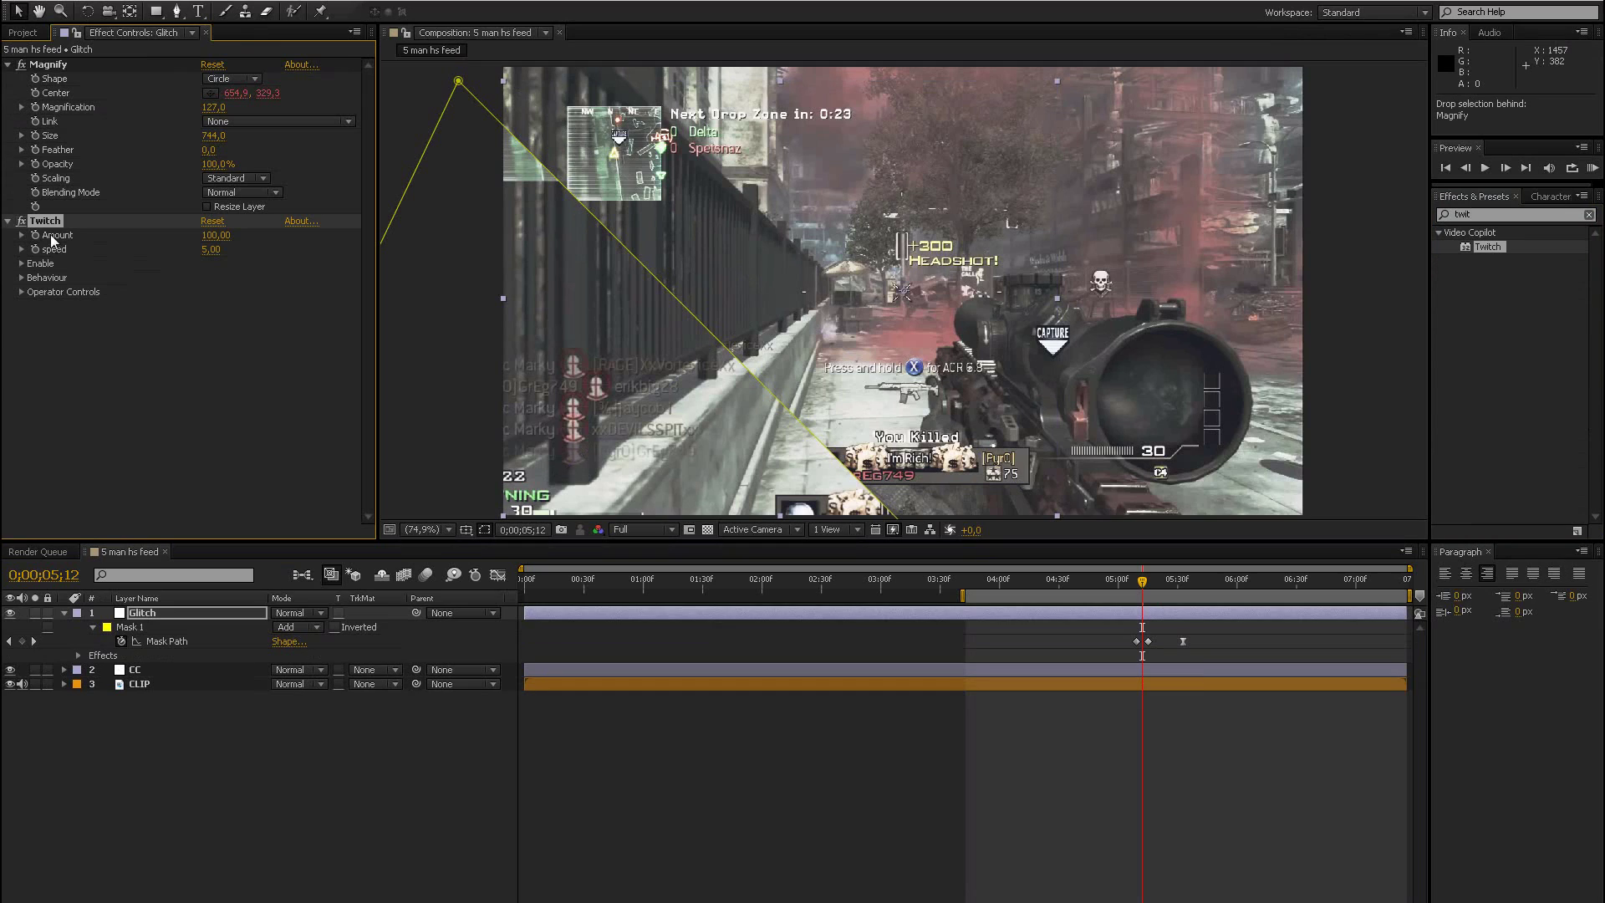
click(22, 264)
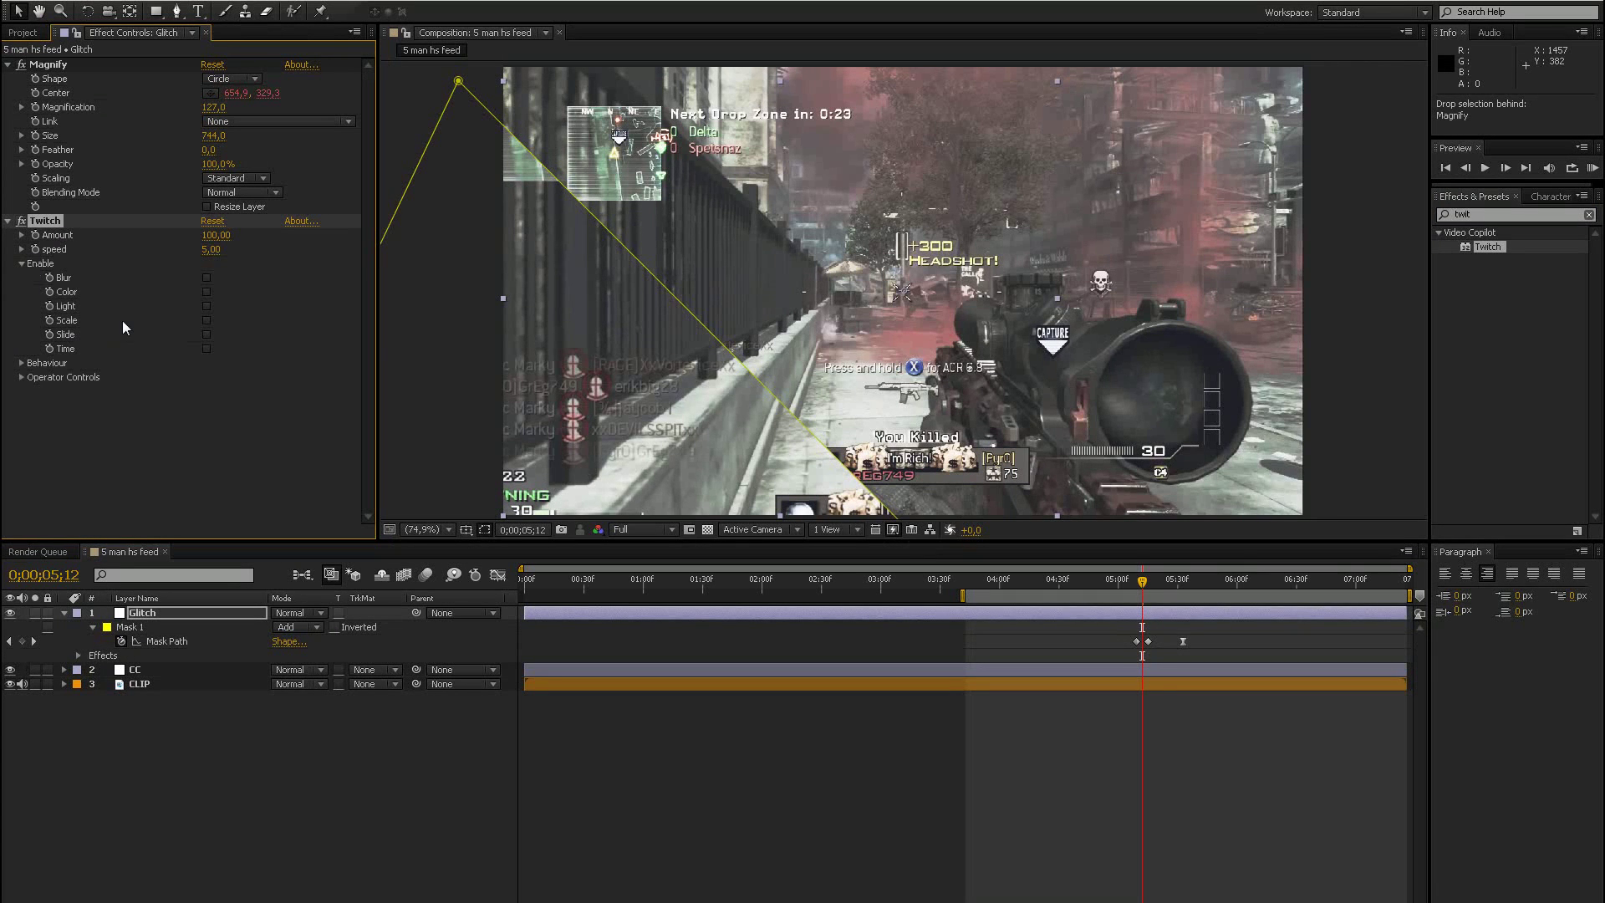
click(23, 263)
- Set Twitch's Slide Amount to 3 and Slide RGB Split to 40, and check the result at 0;00;05;15
click(21, 292)
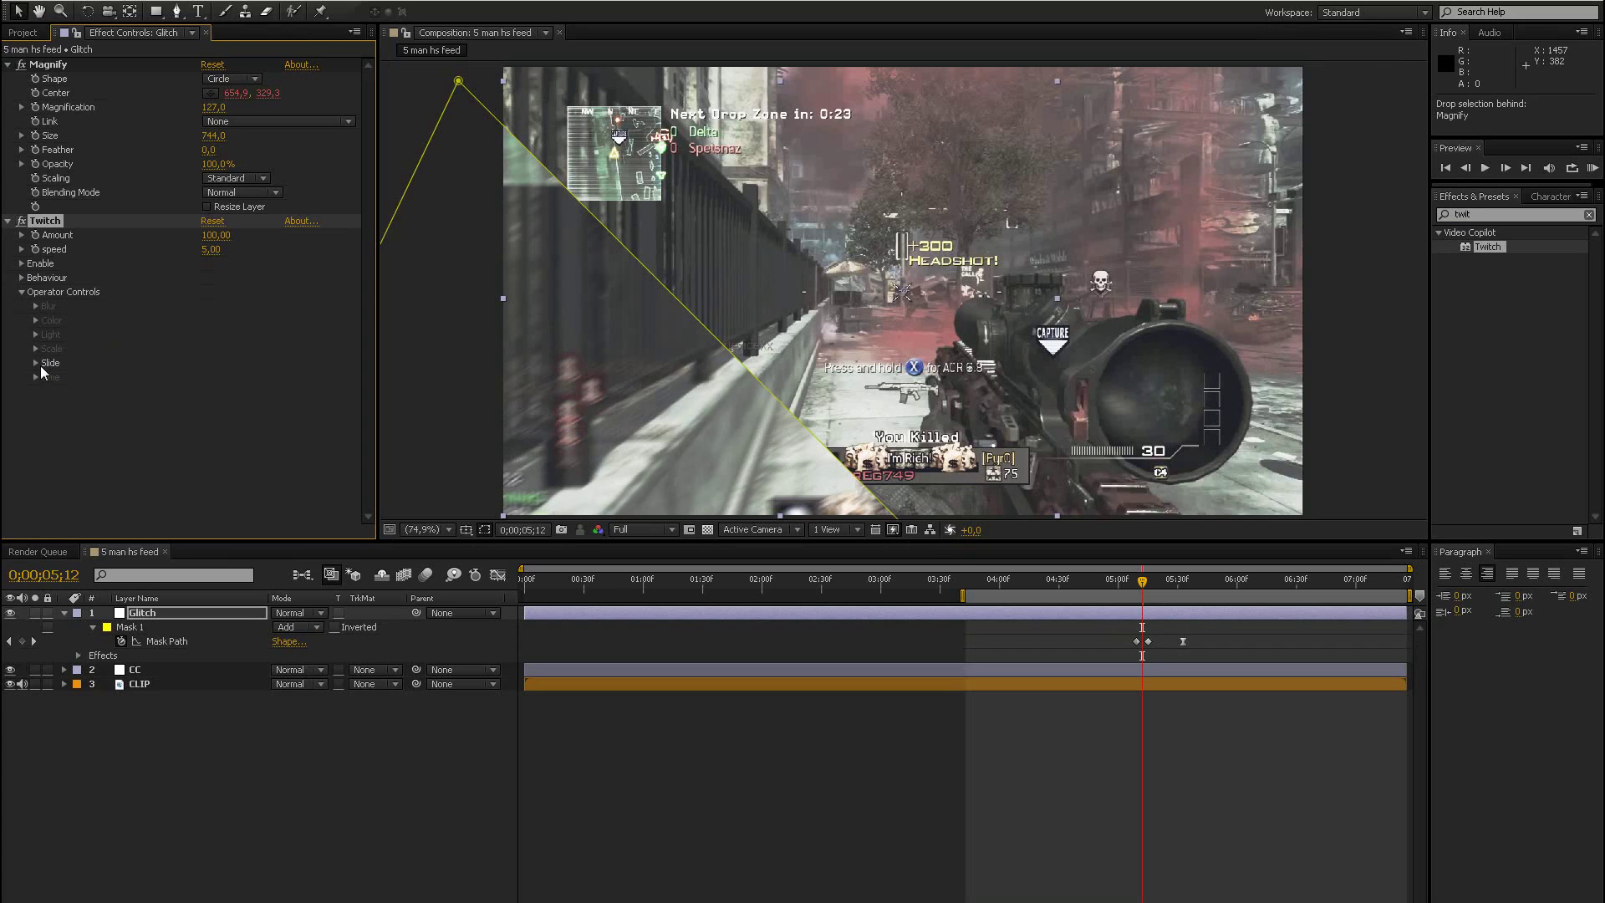
click(35, 363)
click(213, 377)
text(3)
key(Return)
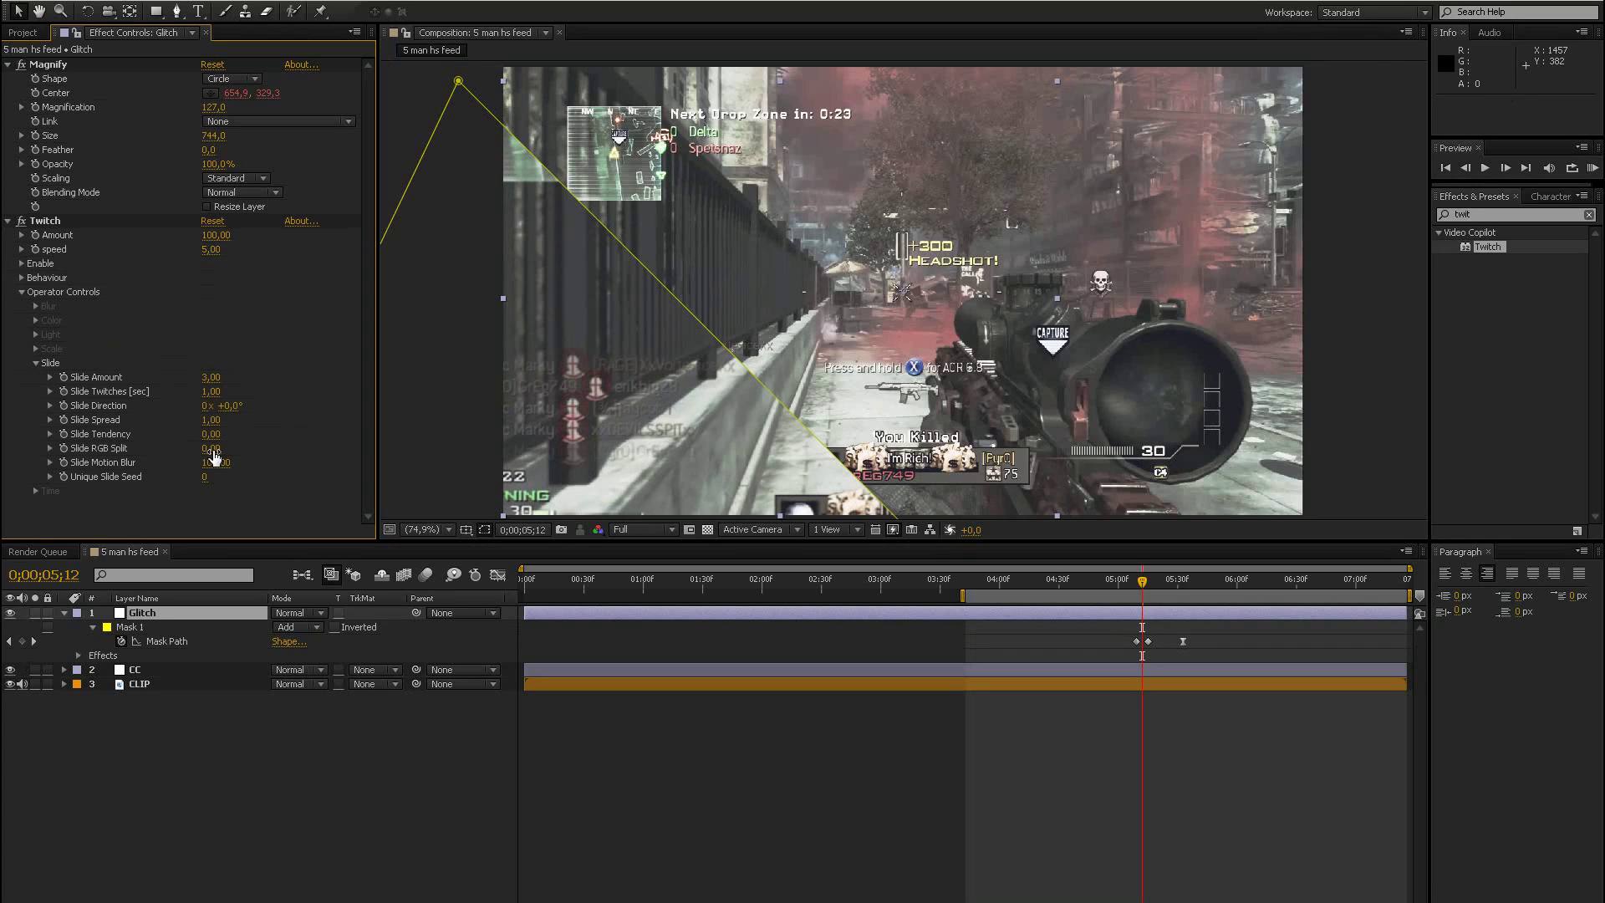
click(212, 450)
text(40)
key(Return)
click(1128, 581)
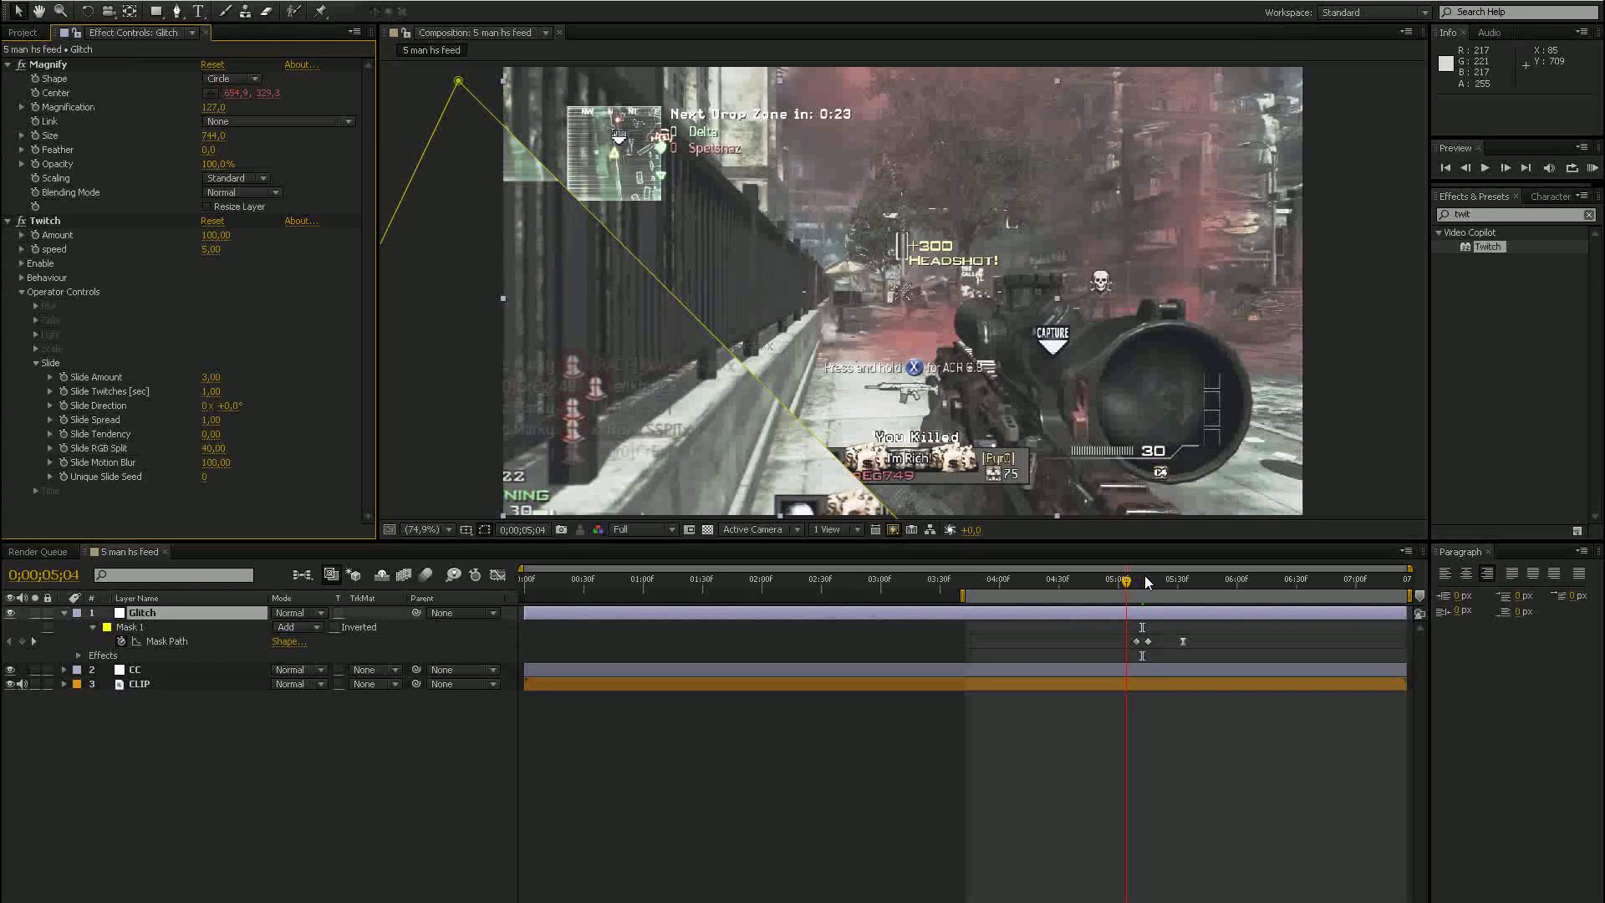
click(1147, 577)
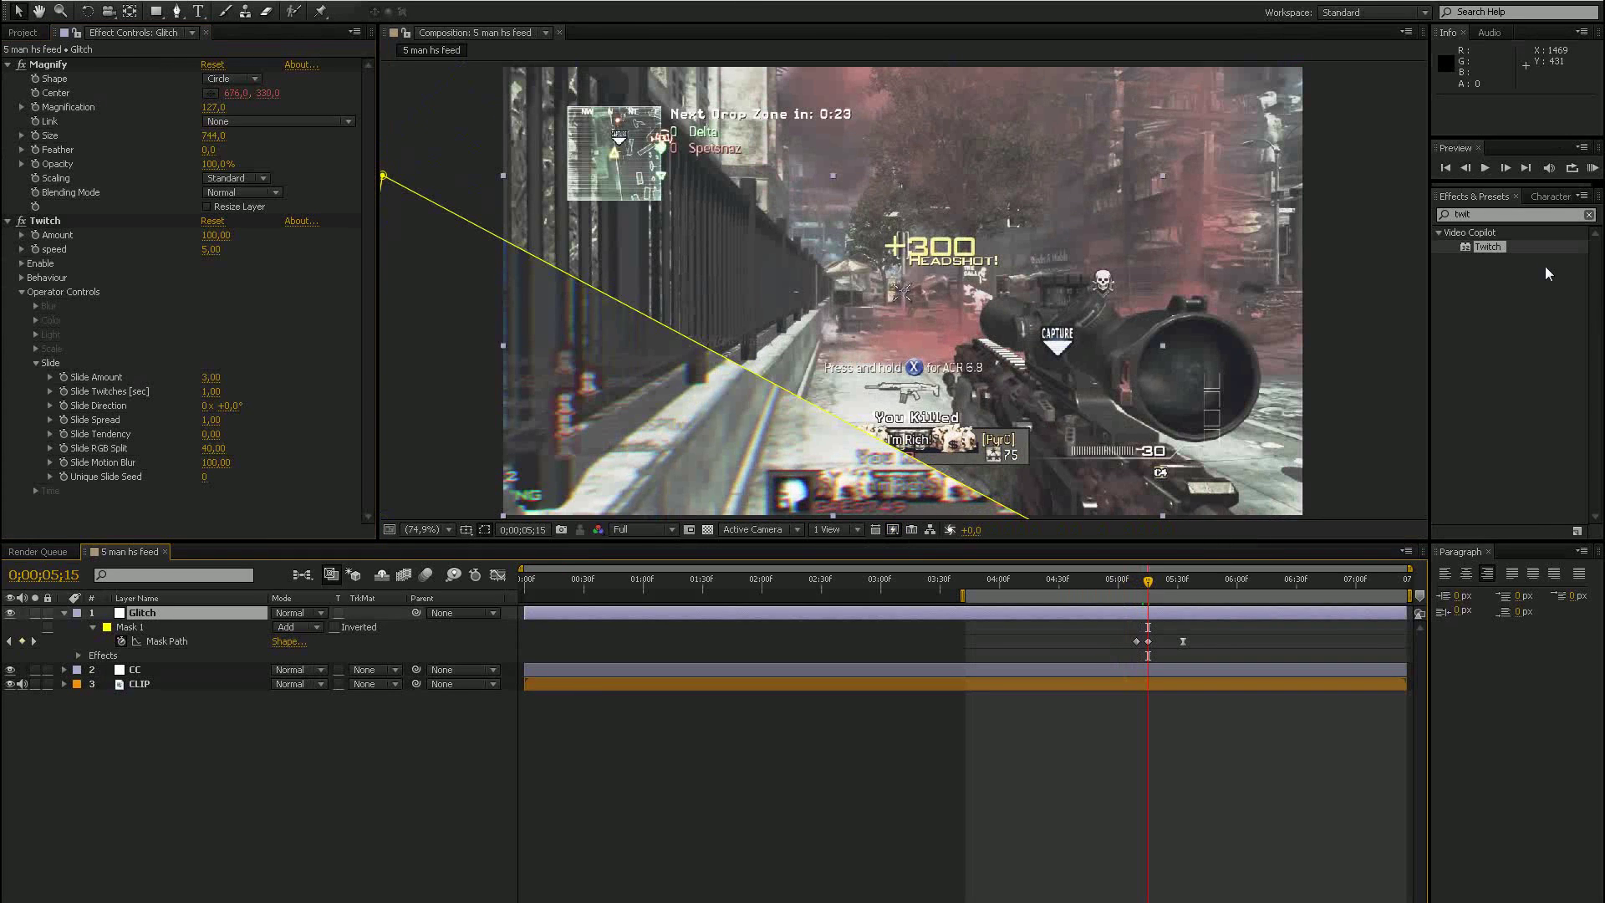
- Add the Tint effect to the Glitch layer with Amount to Tint at 59%, placed between Magnify and Twitch
click(189, 784)
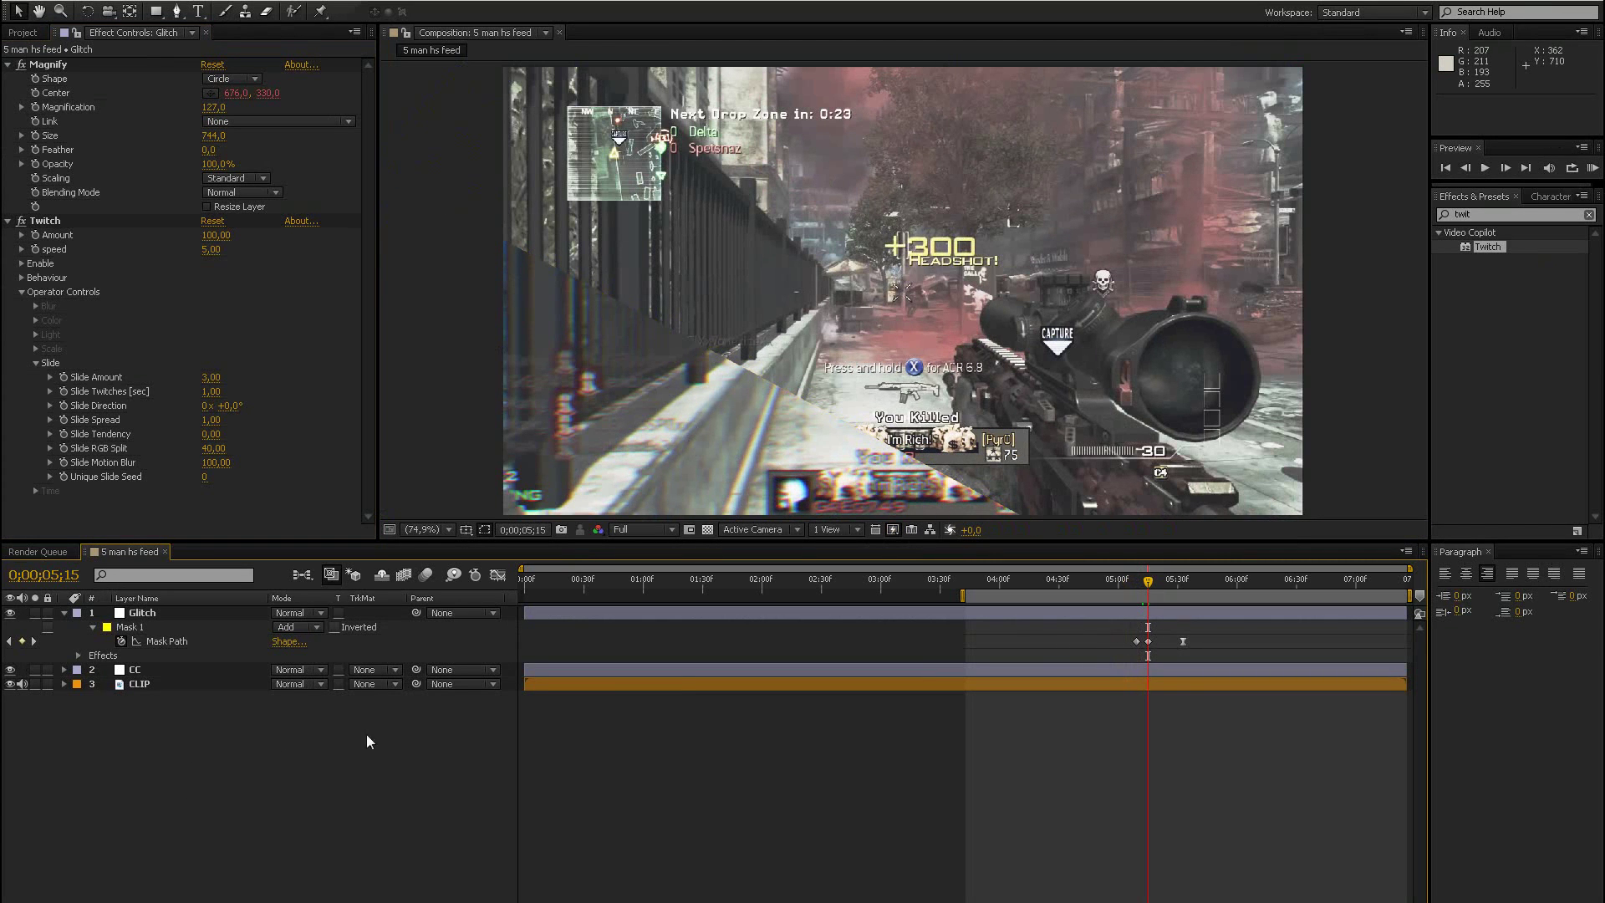
double_click(1485, 214)
text(tin)
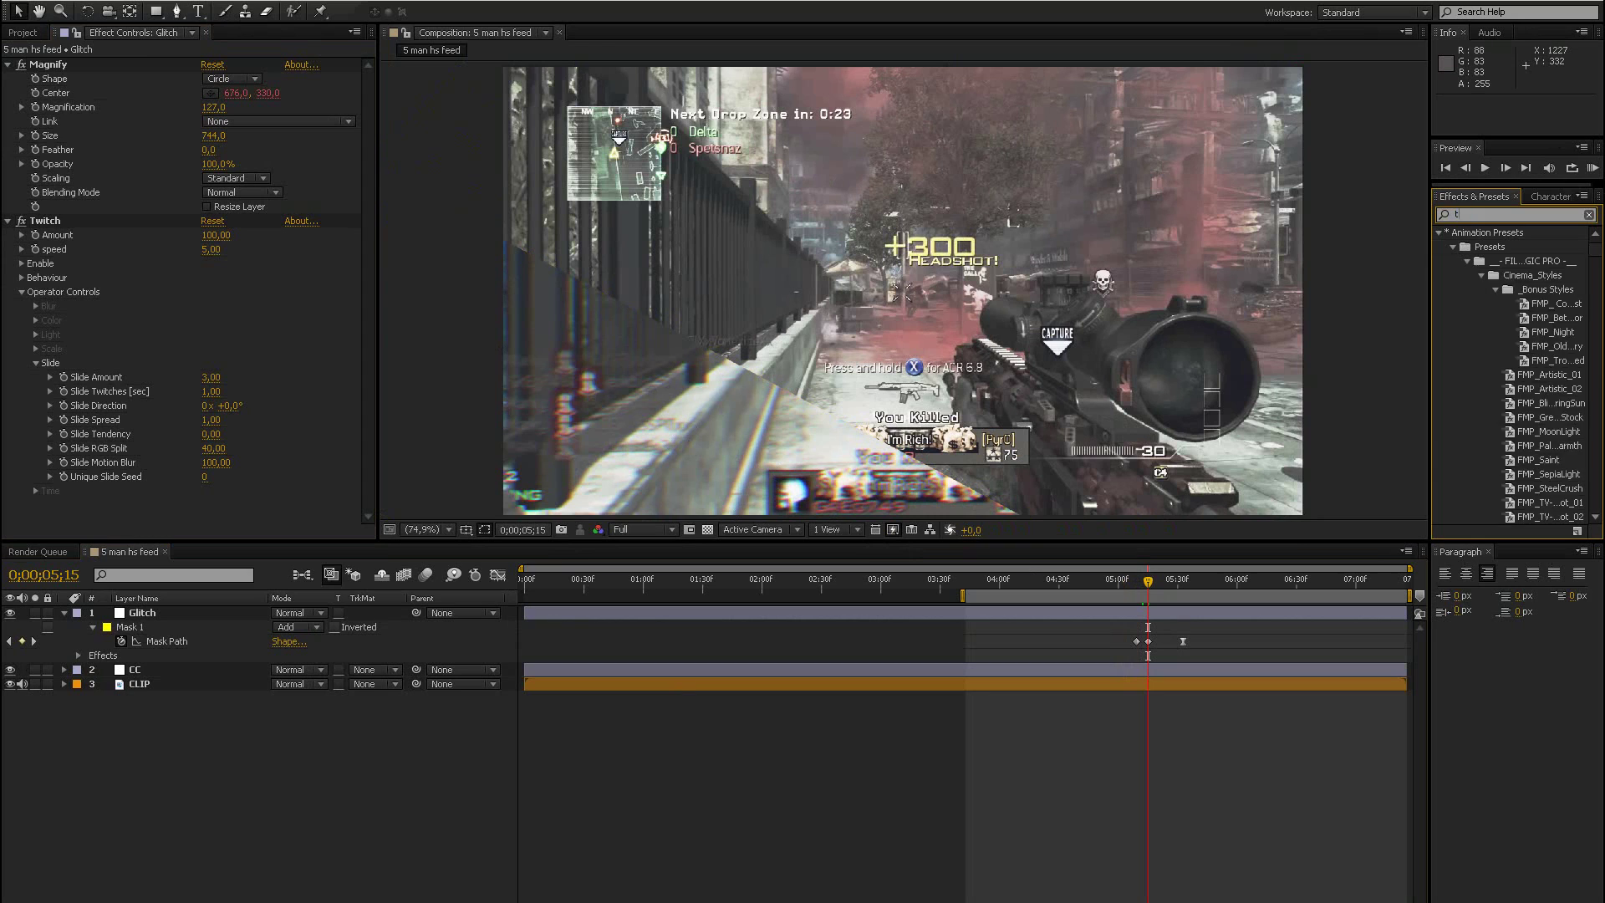
text(t)
drag(1487, 306, 188, 531)
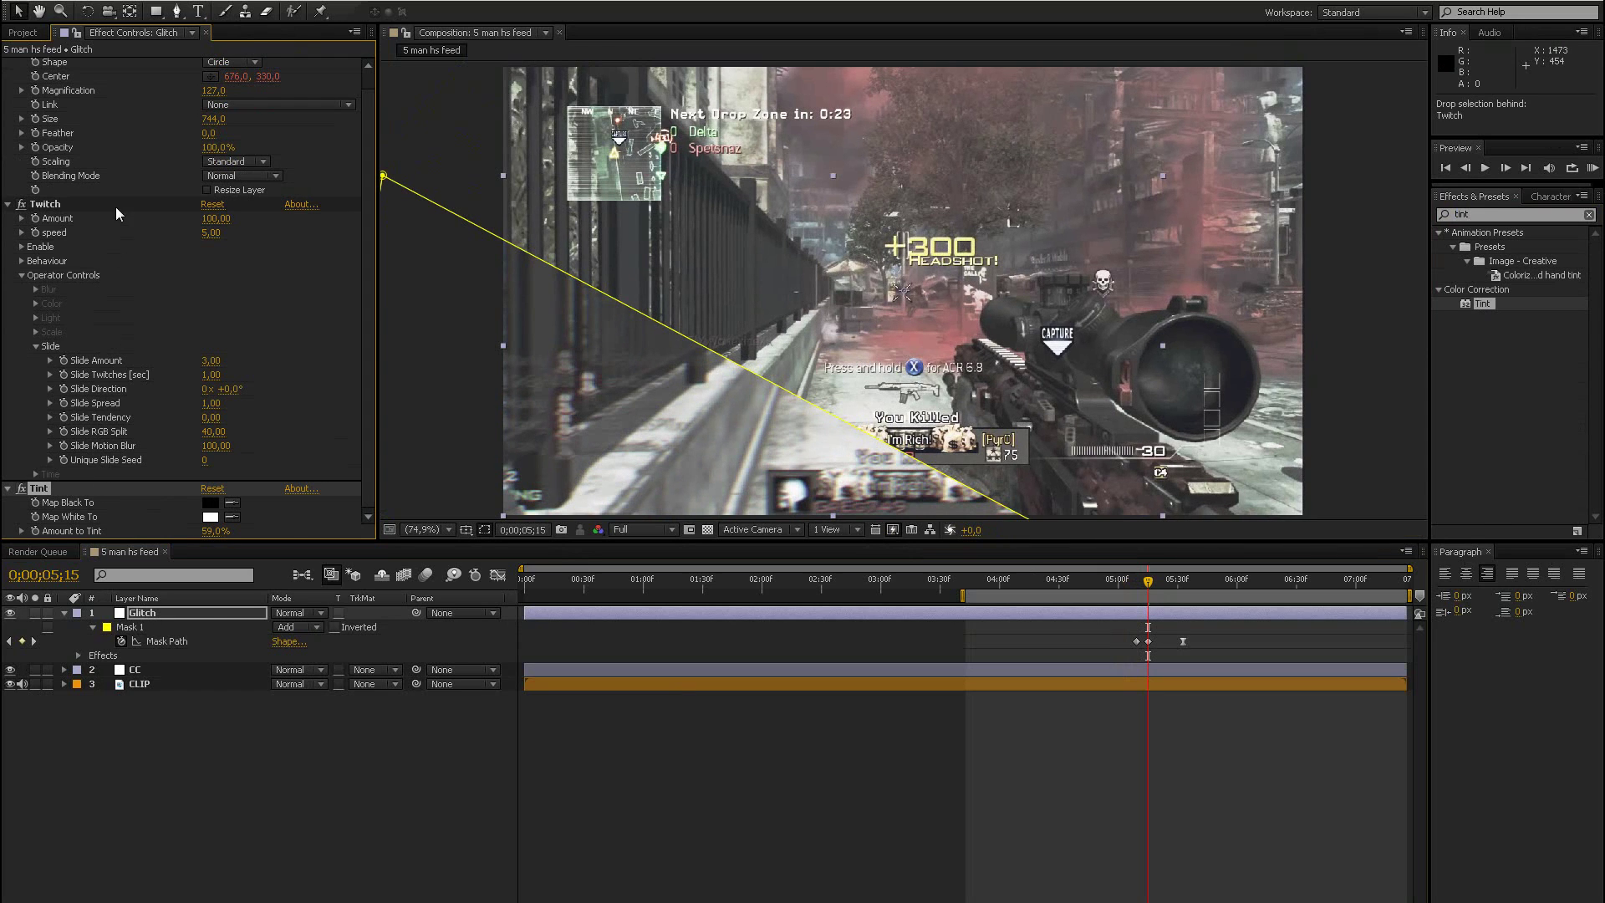
drag(116, 208, 116, 188)
scroll(154, 304, up, 1)
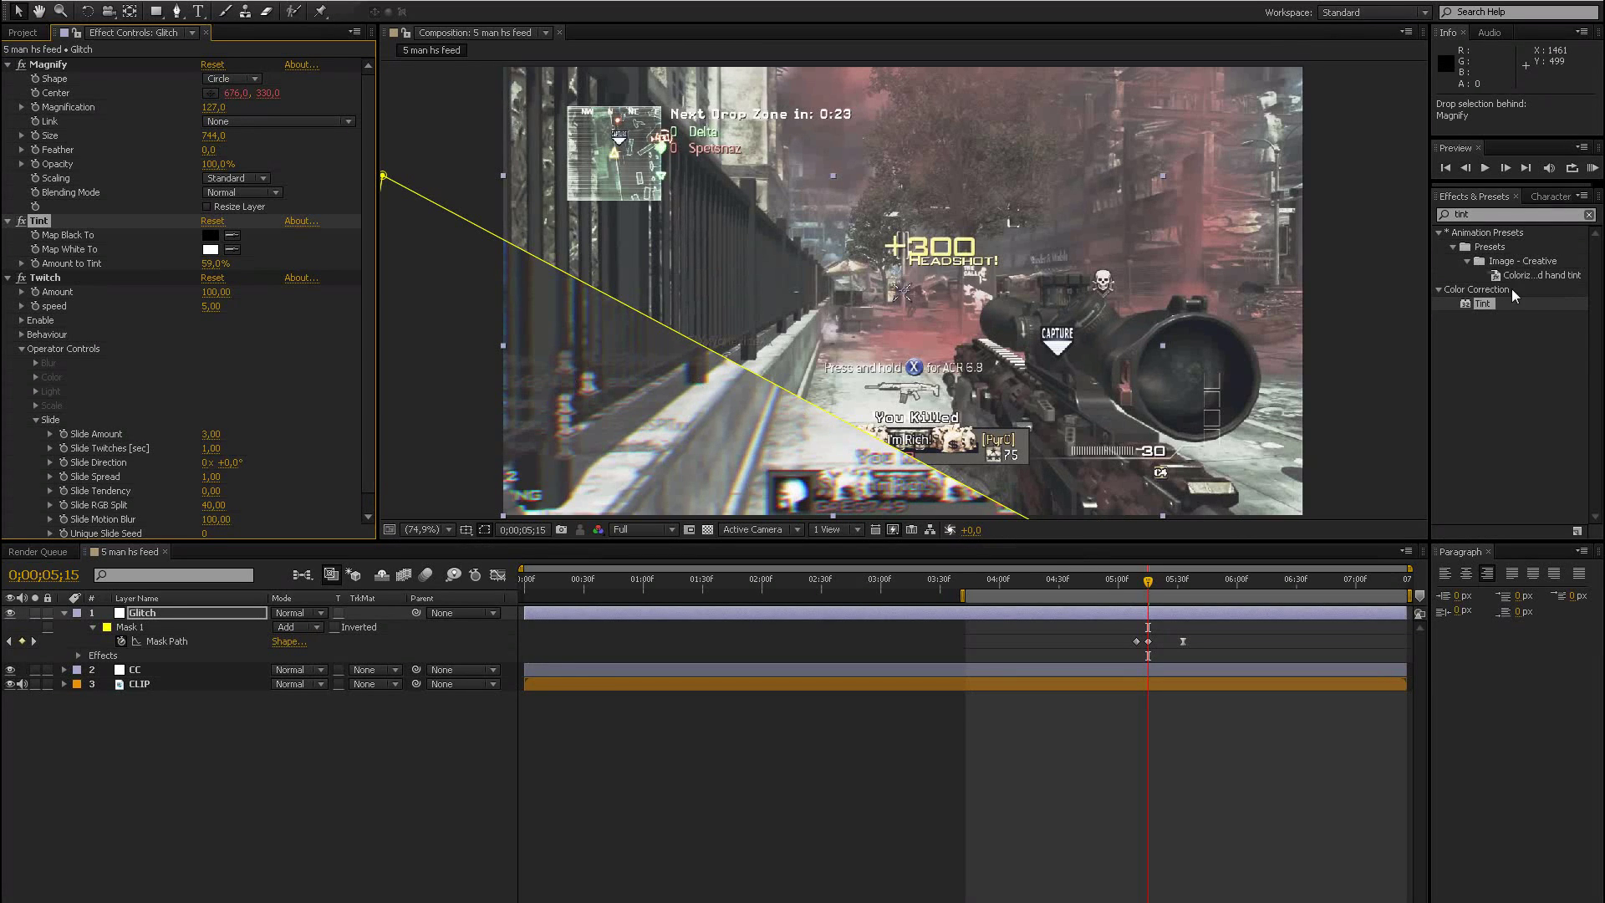
- Check the glitch with a RAM preview and examine the whole mask area at 0;00;05;18
click(1593, 168)
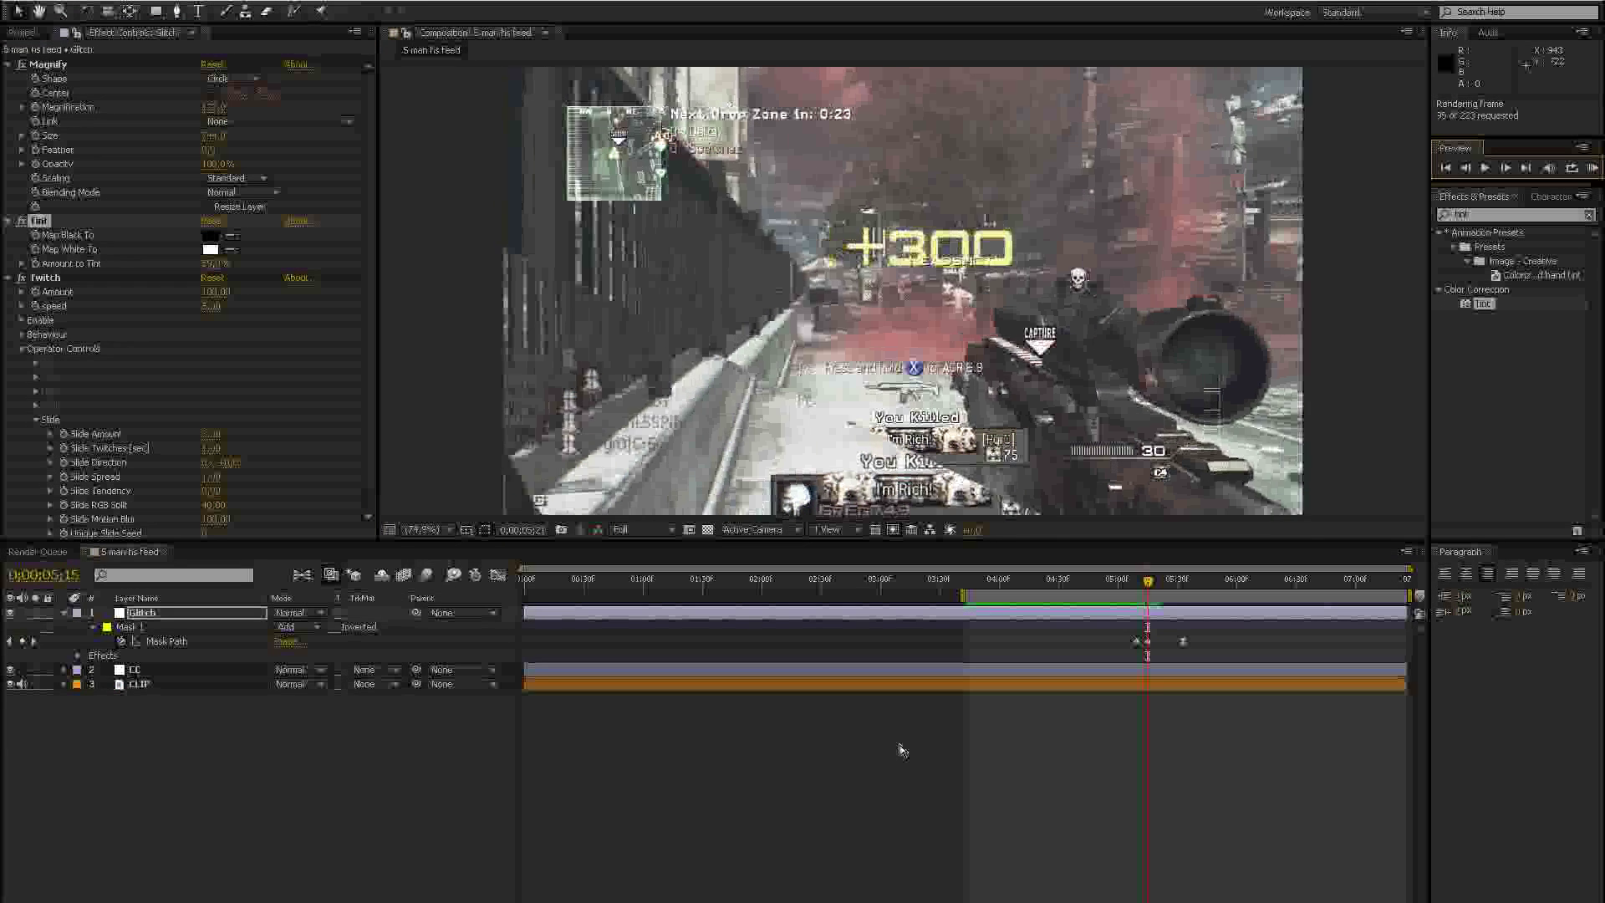
click(1593, 168)
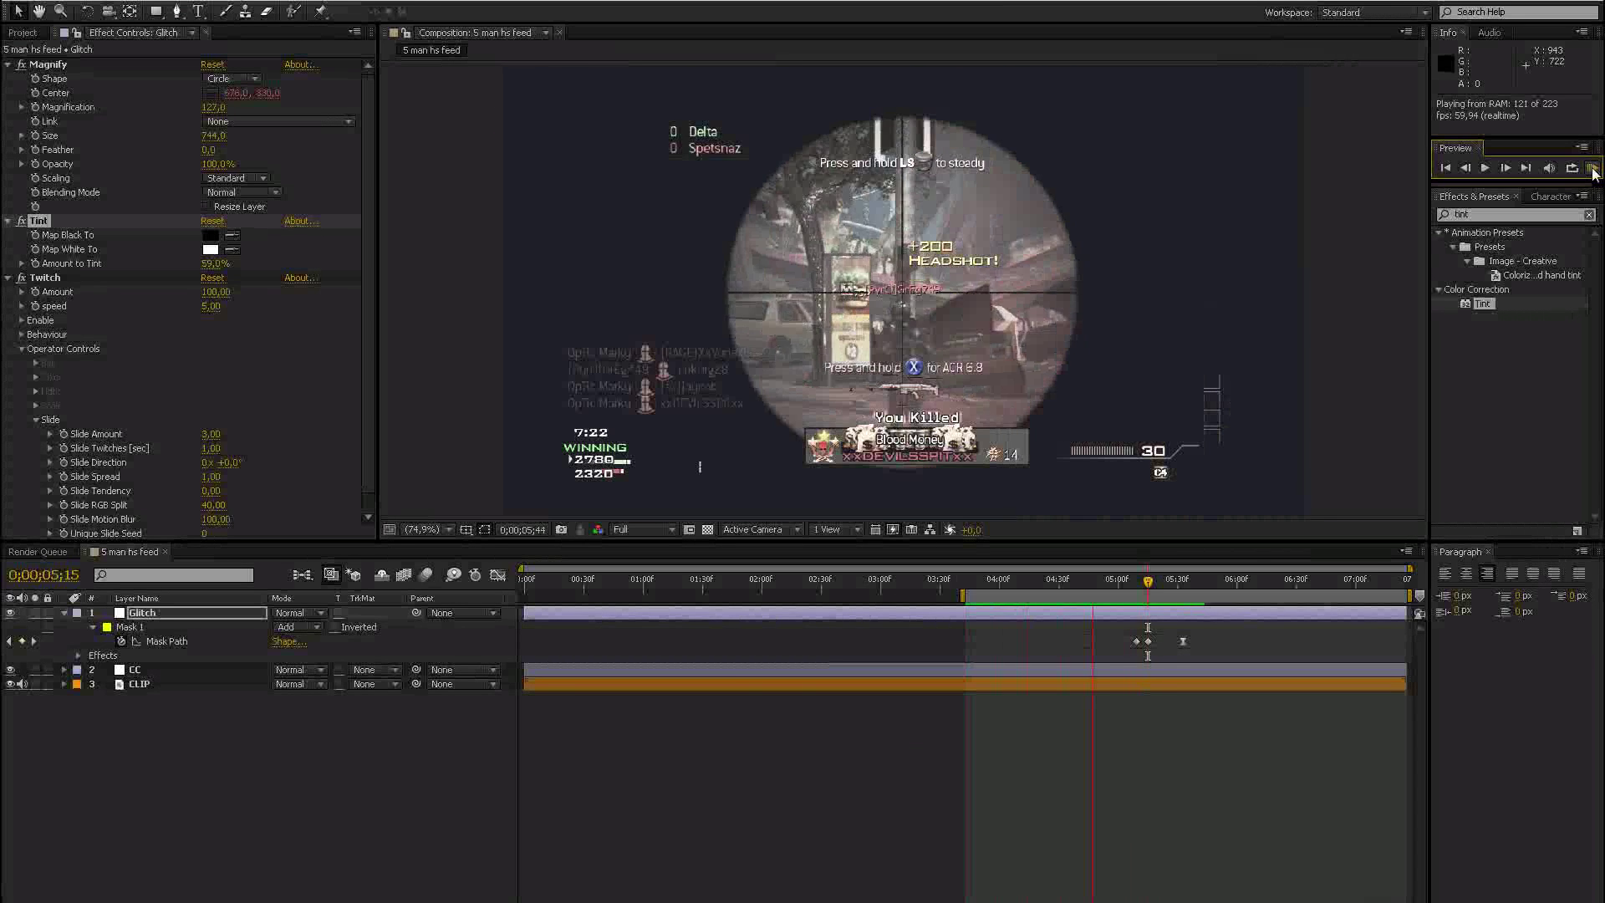
click(1594, 170)
drag(1126, 577, 1148, 590)
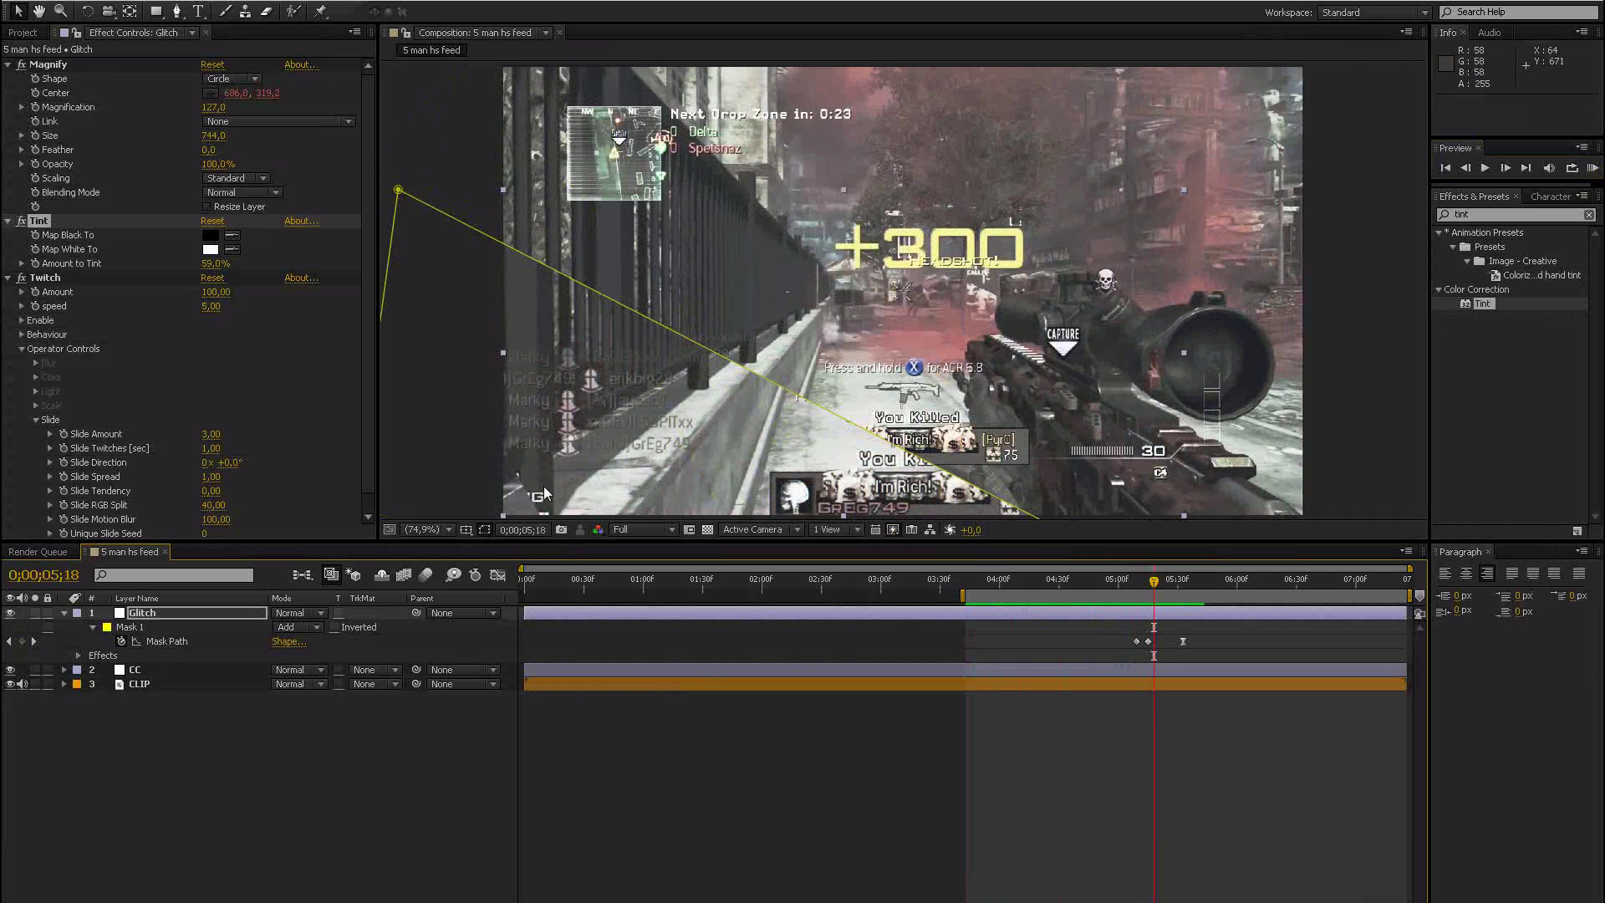
drag(546, 468, 638, 479)
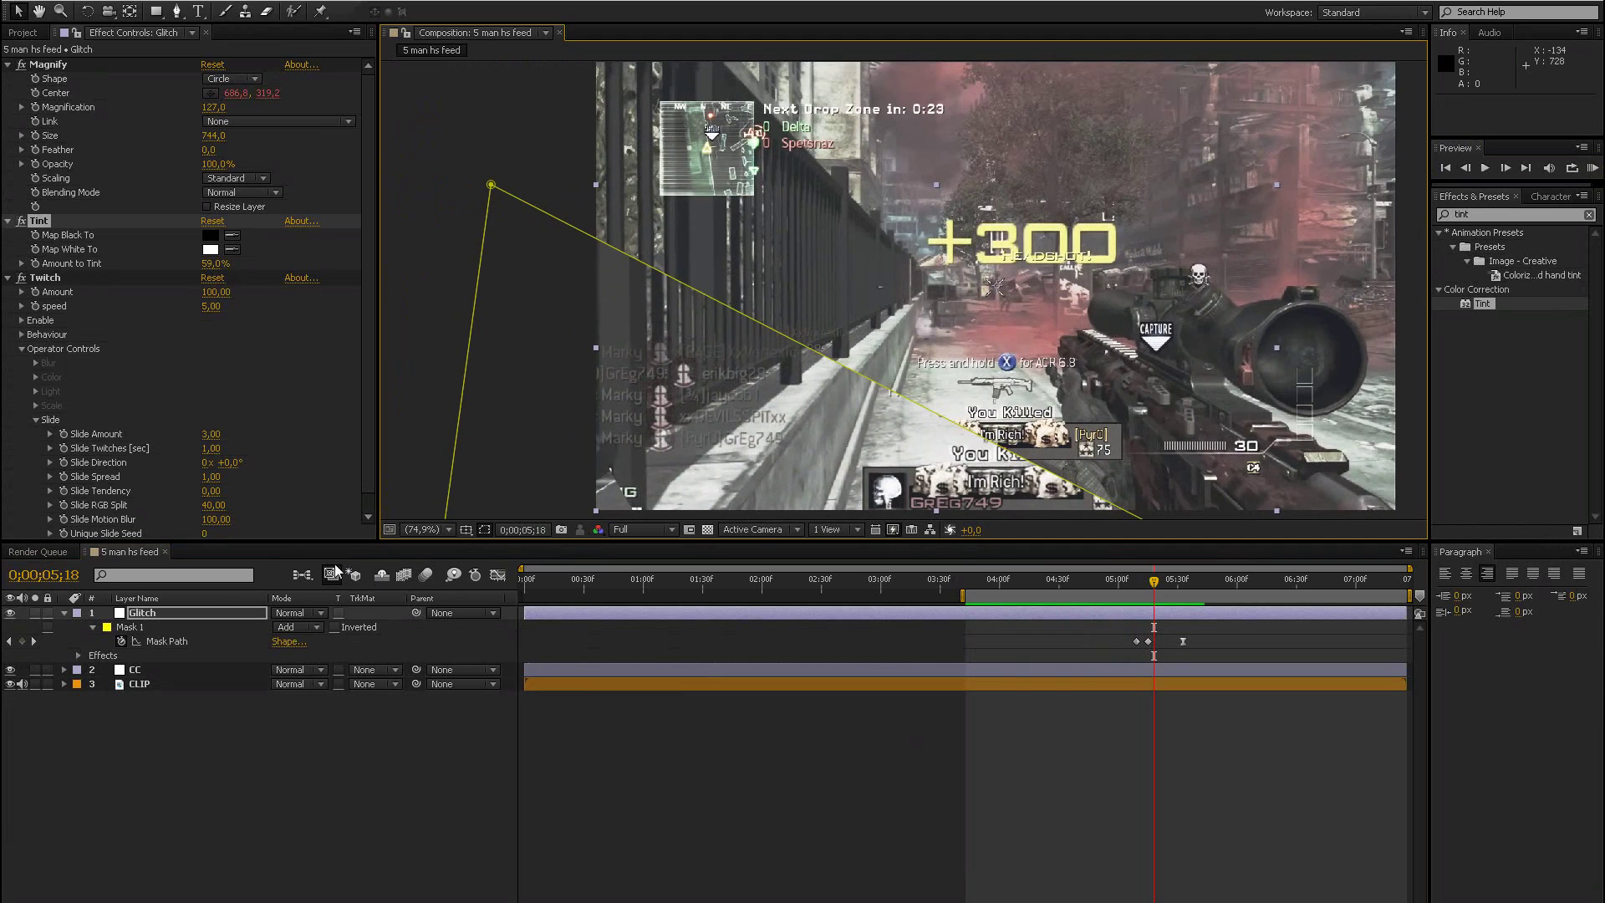
click(427, 530)
click(447, 548)
scroll(520, 419, right, 5)
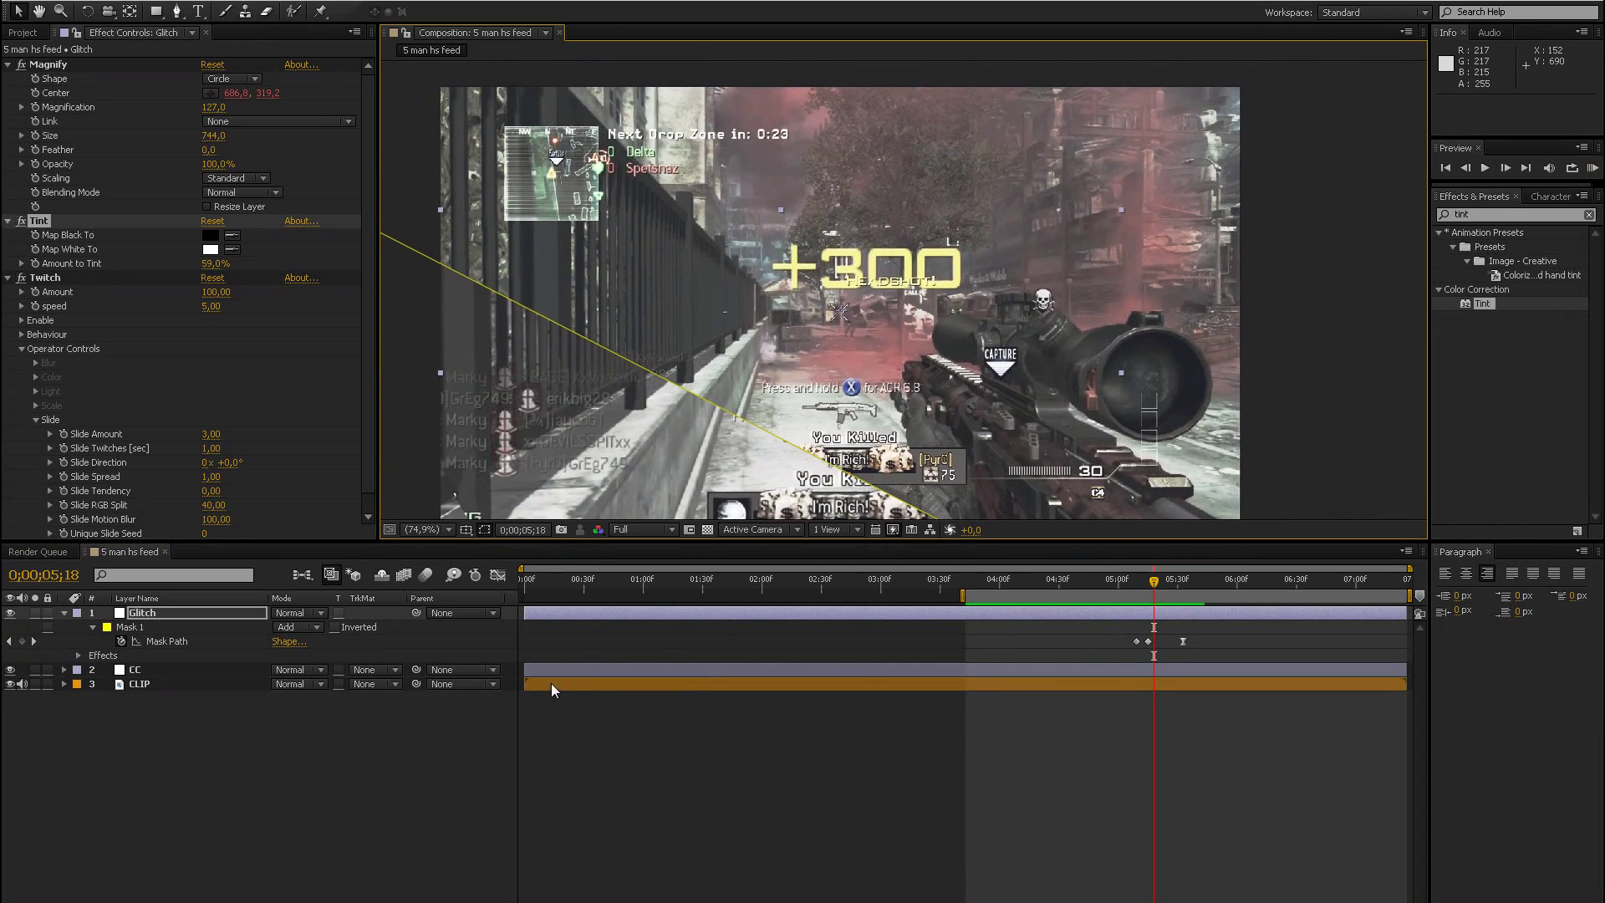
scroll(655, 420, down, 2)
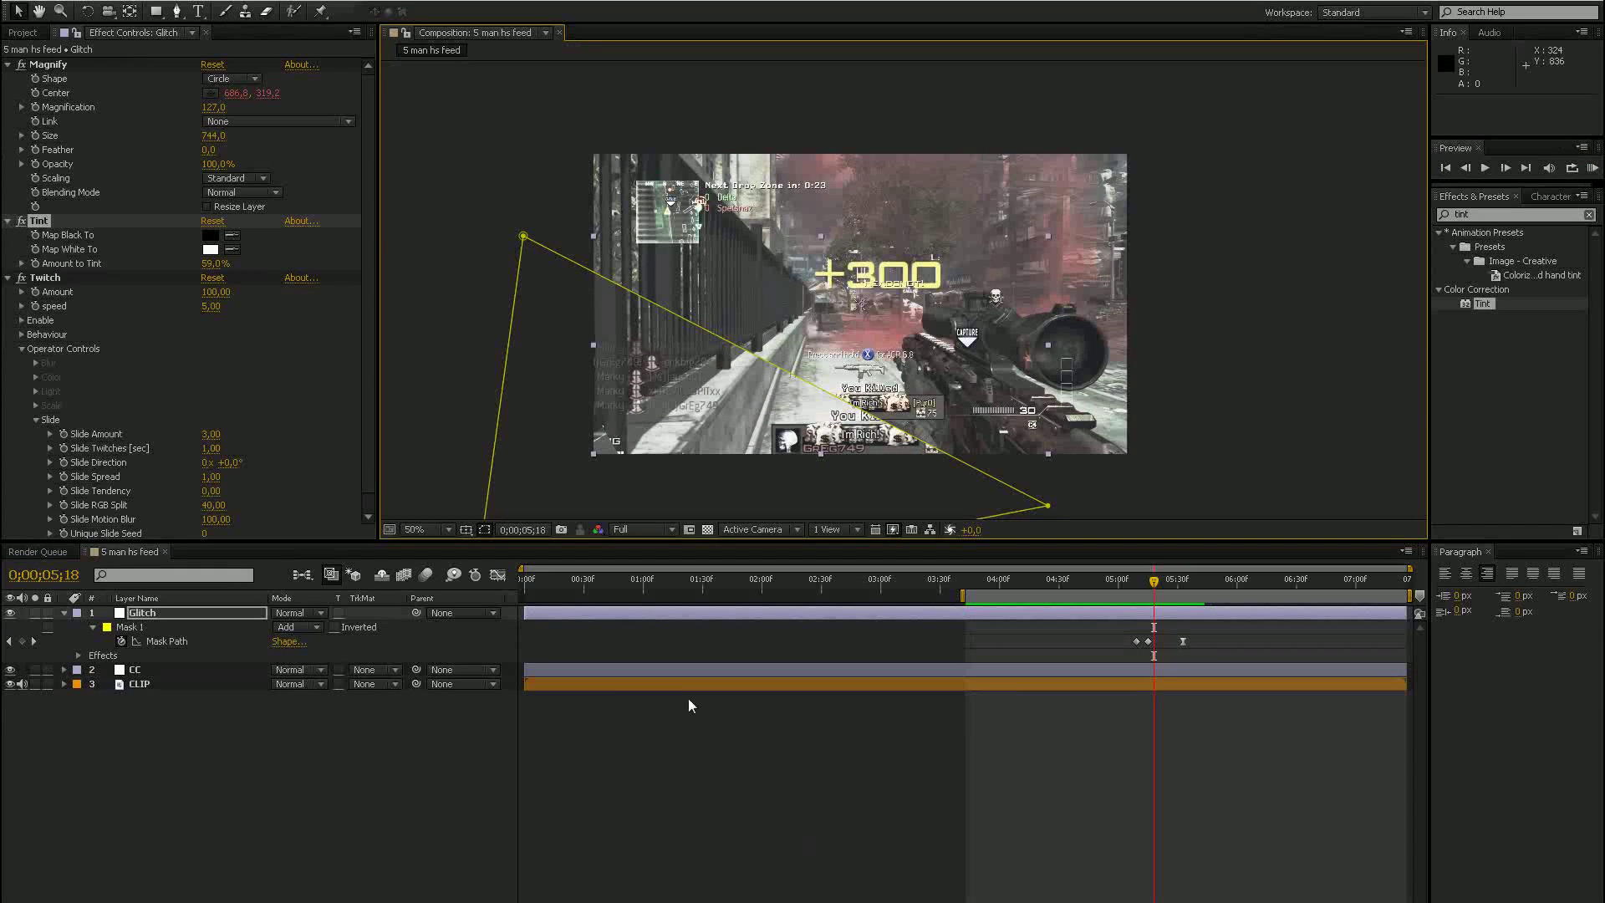
- Collapse the settings of the Magnify, Tint and Twitch effects on the Glitch layer
click(8, 279)
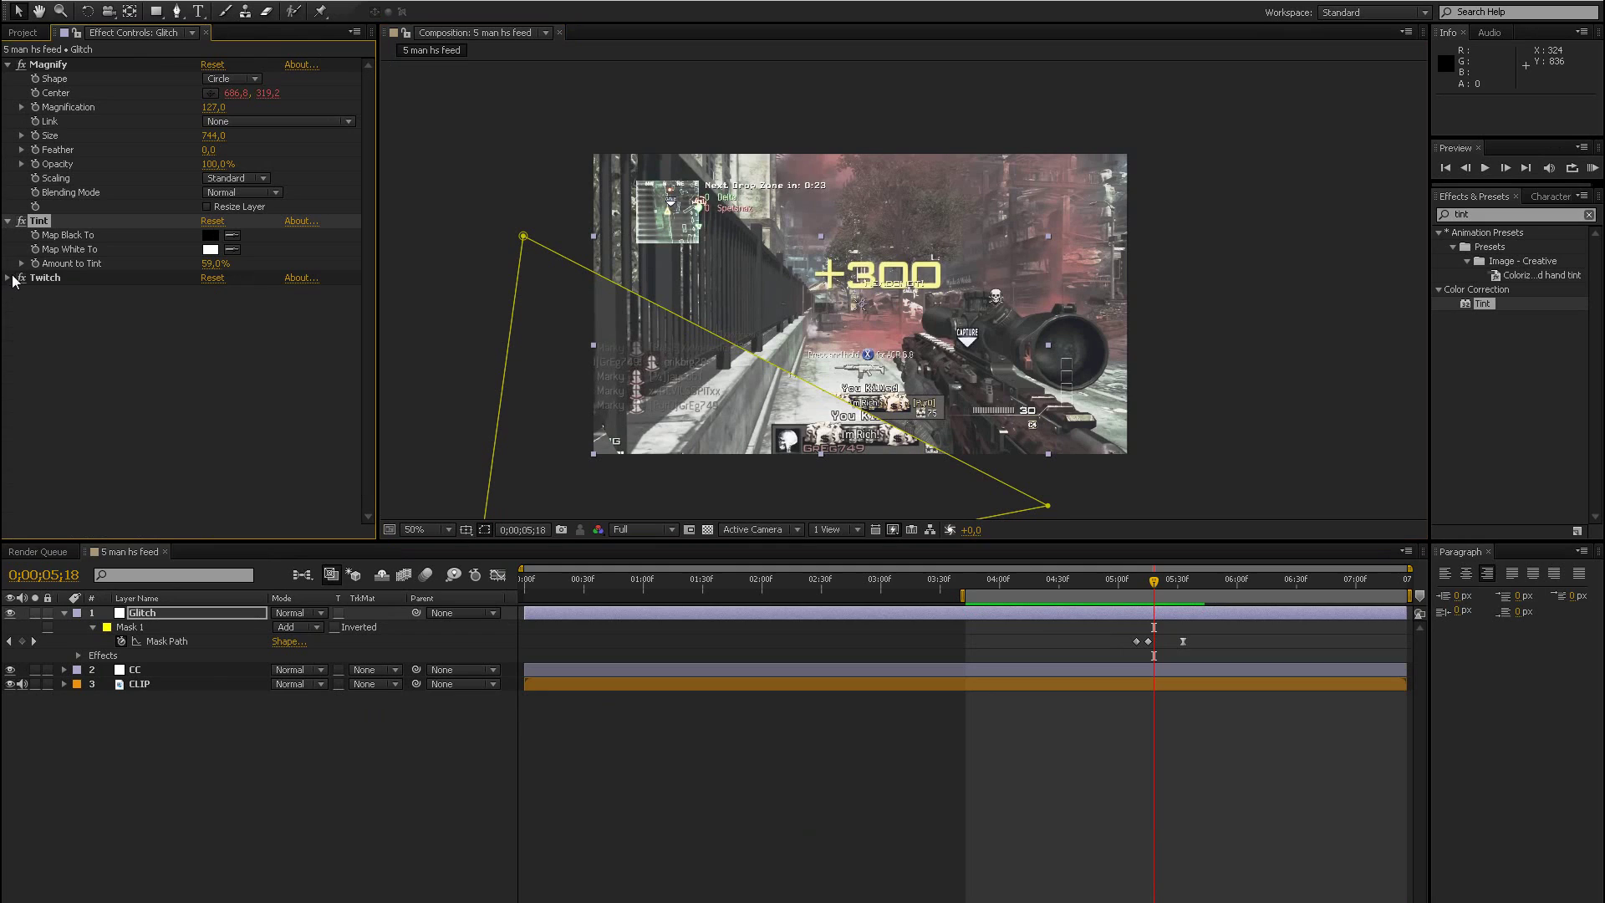
click(9, 65)
click(13, 83)
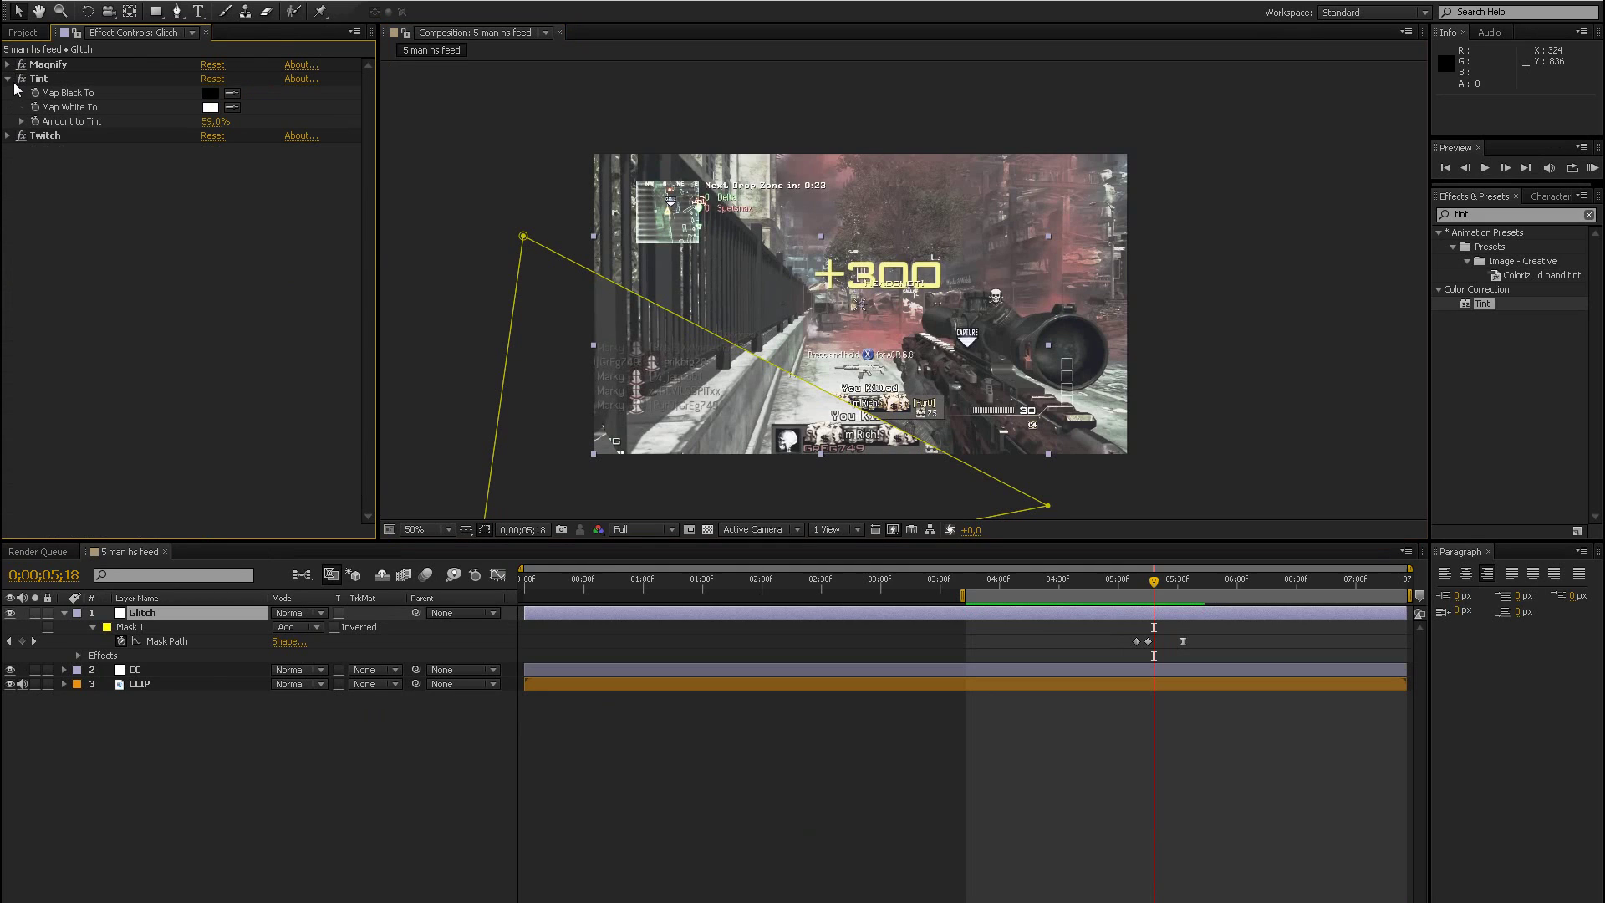
click(7, 79)
click(8, 79)
click(8, 79)
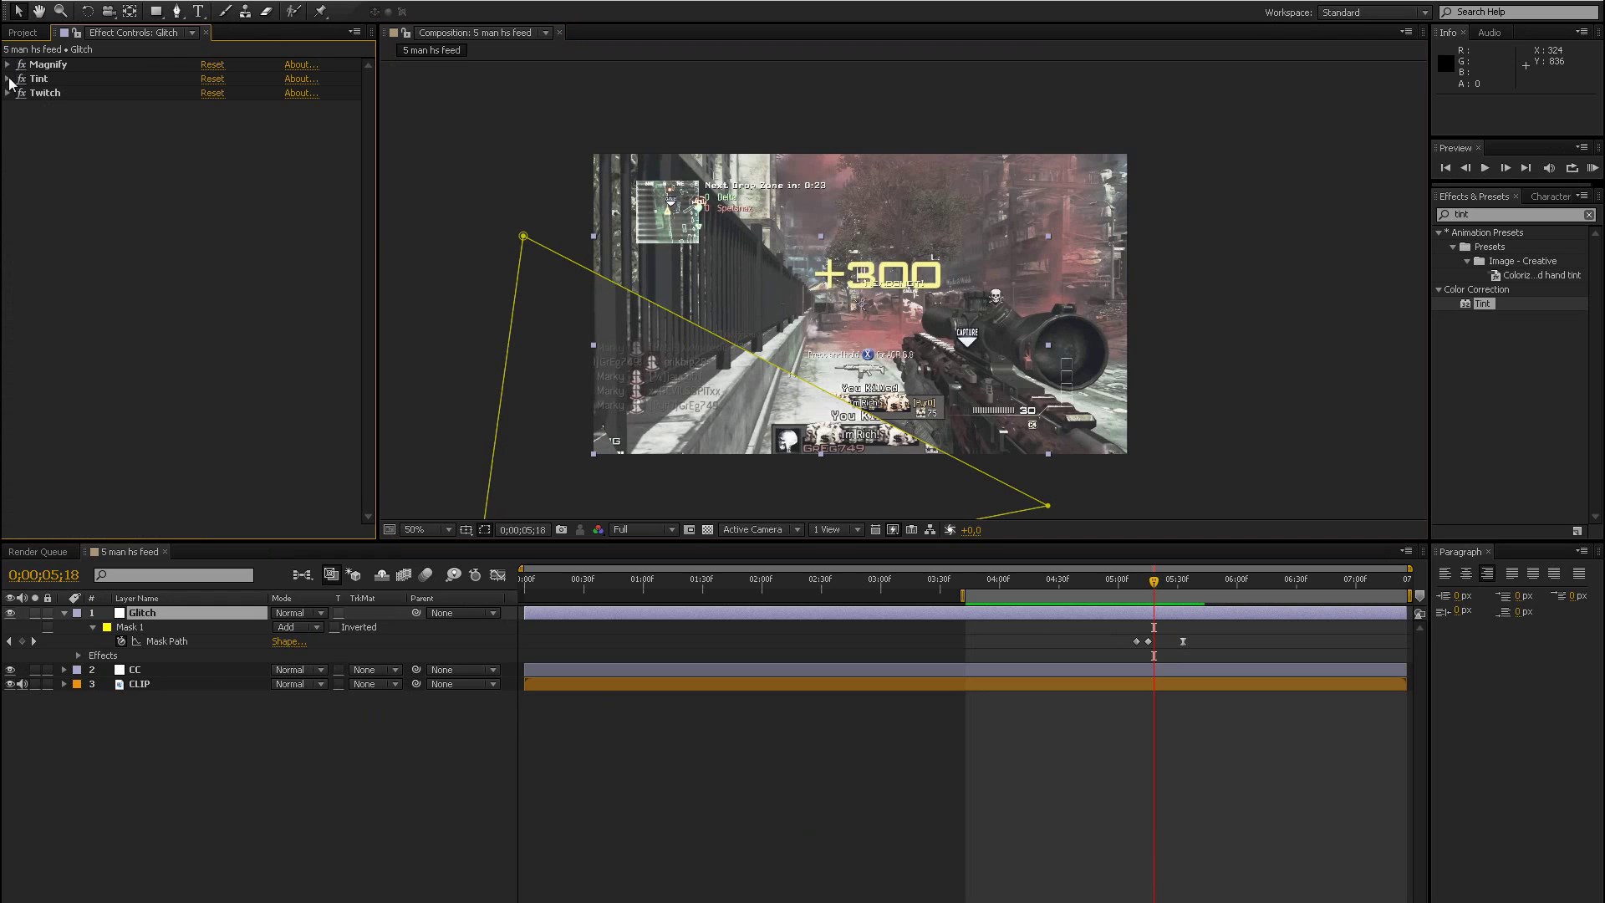